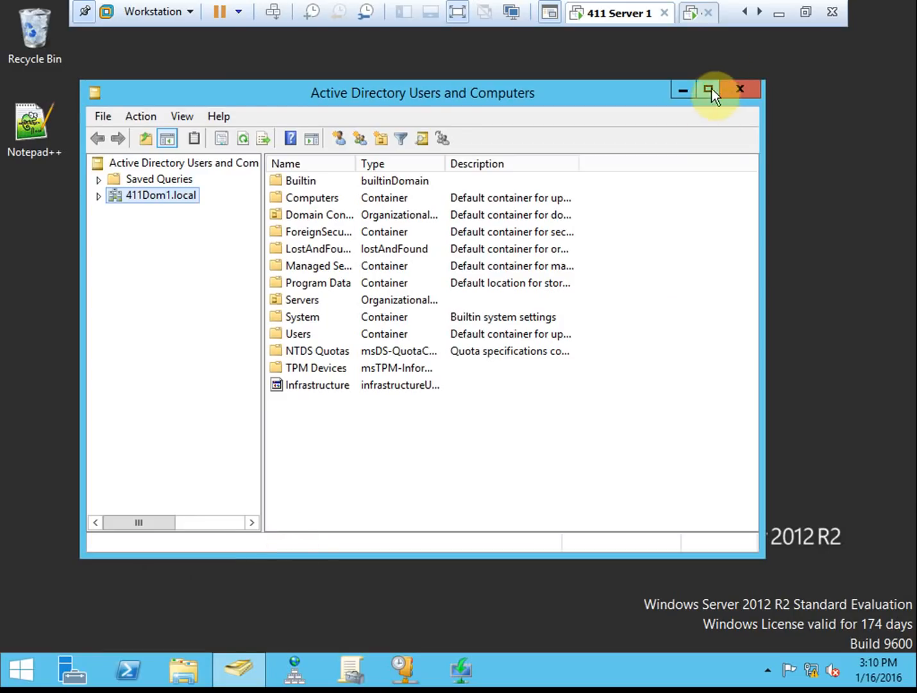
- Maximize the console, expand 411Dom1.local and view its Computers container
click(708, 89)
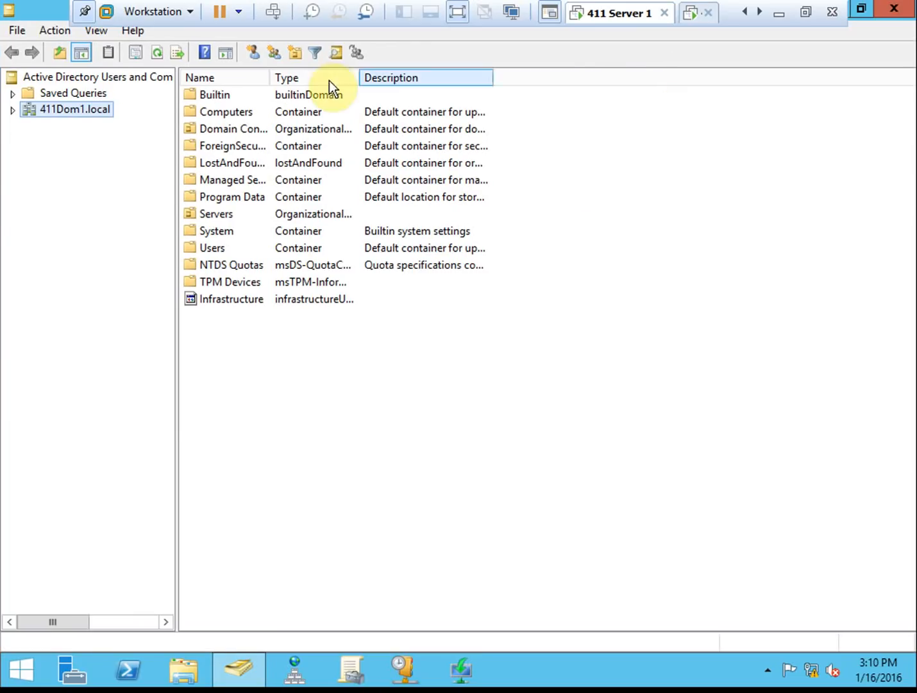
click(12, 110)
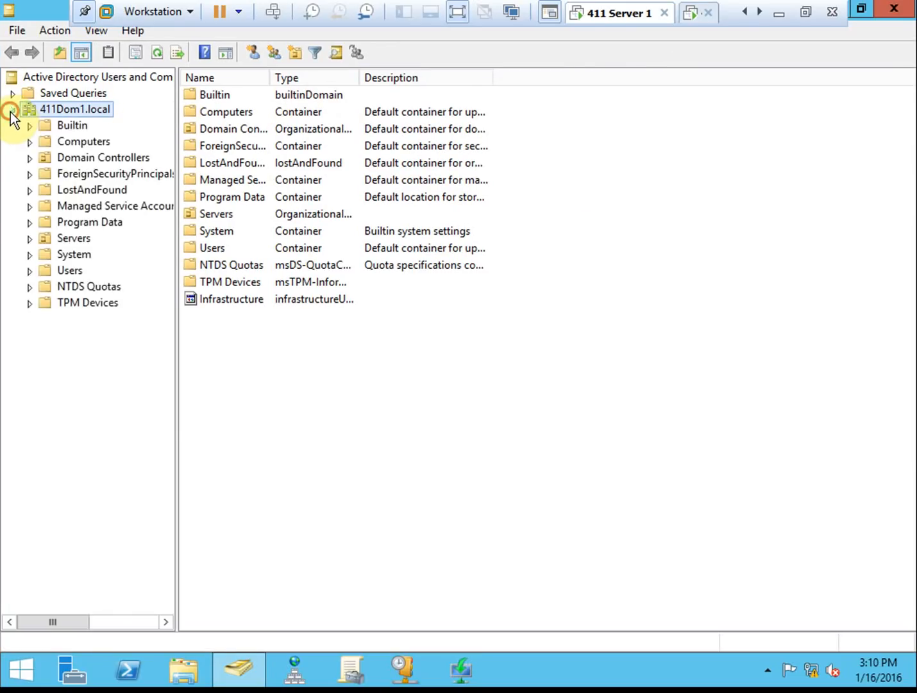
click(95, 143)
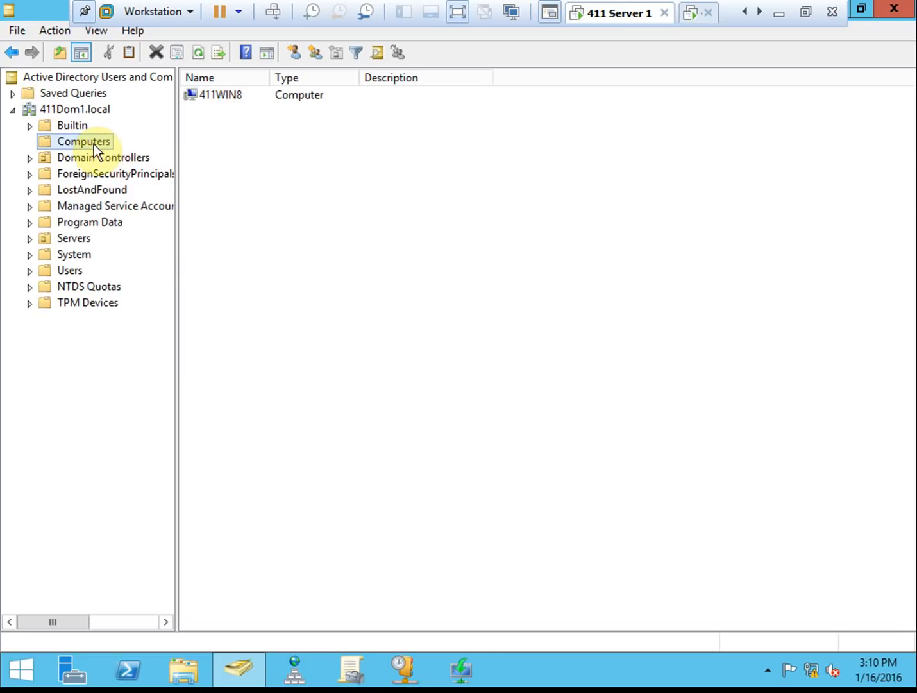
- Start a new root-level OU named '411Dom1 Machines' with deletion protection unchecked
click(101, 110)
right_click(99, 112)
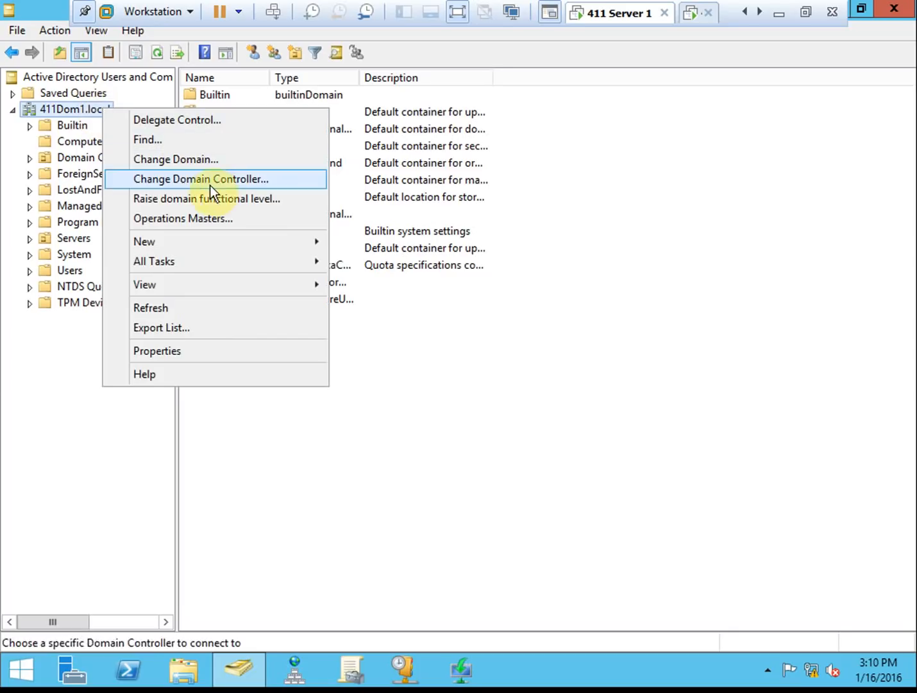
mouse_move(196, 245)
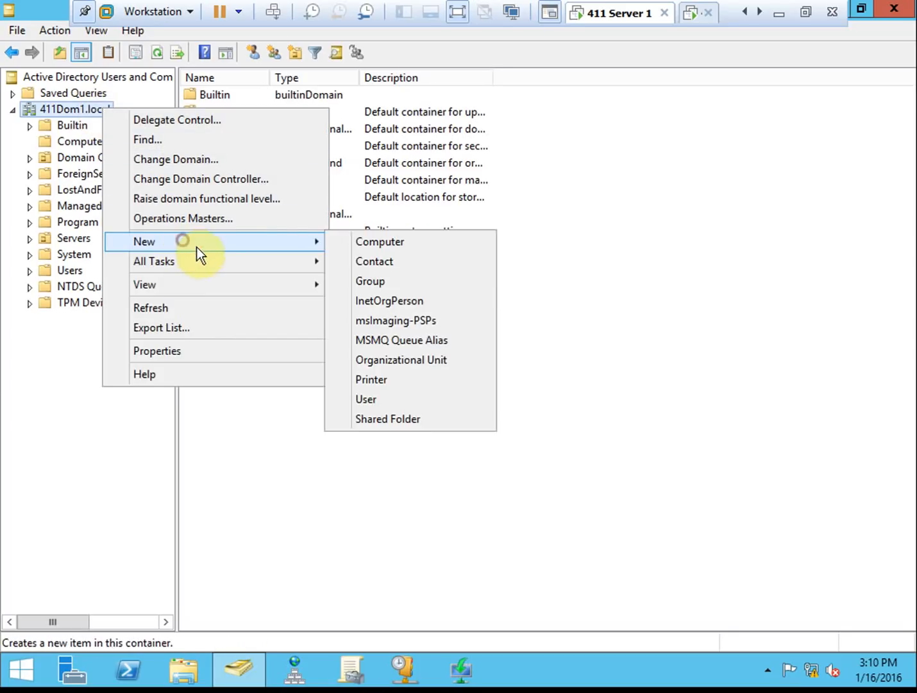
click(423, 363)
click(158, 160)
click(179, 129)
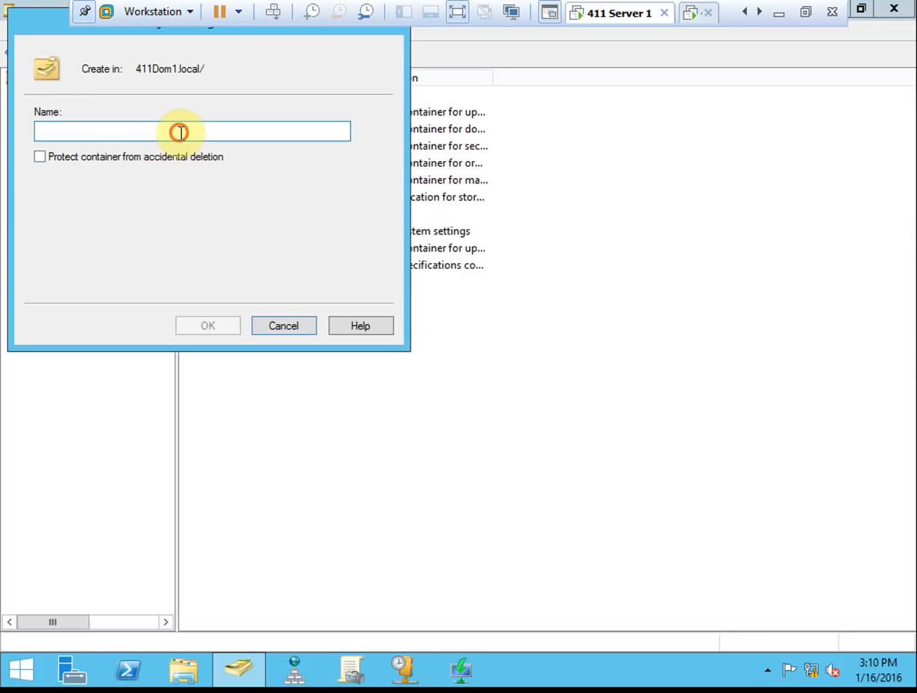
text(141)
key(BackSpace)
key(BackSpace)
key(BackSpace)
text(411Dom1)
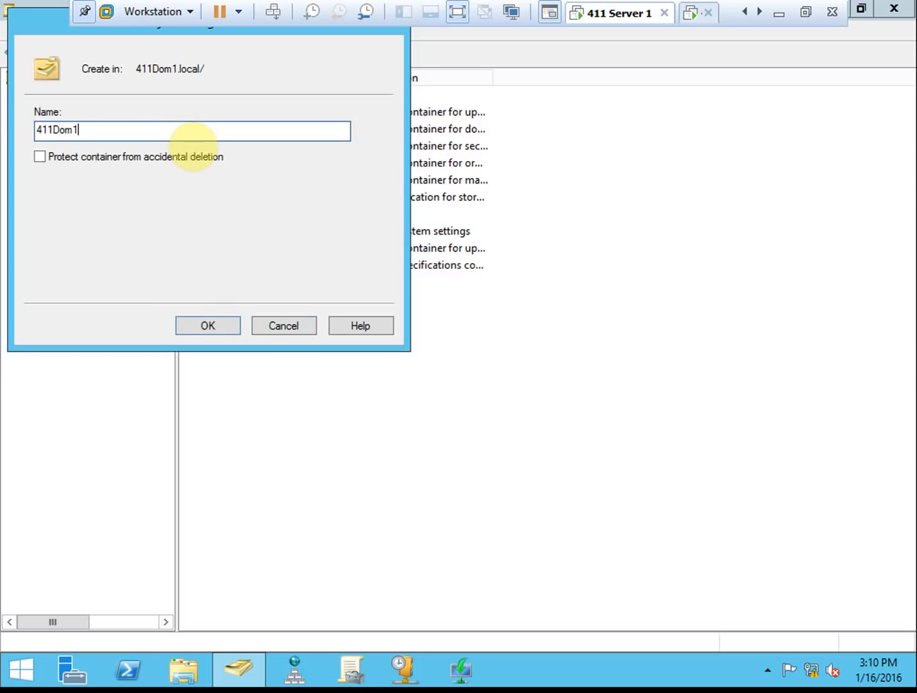
text( Machines)
- Create '411Dom1 Machines', then add an unprotected 'Desktops' OU inside it
click(203, 323)
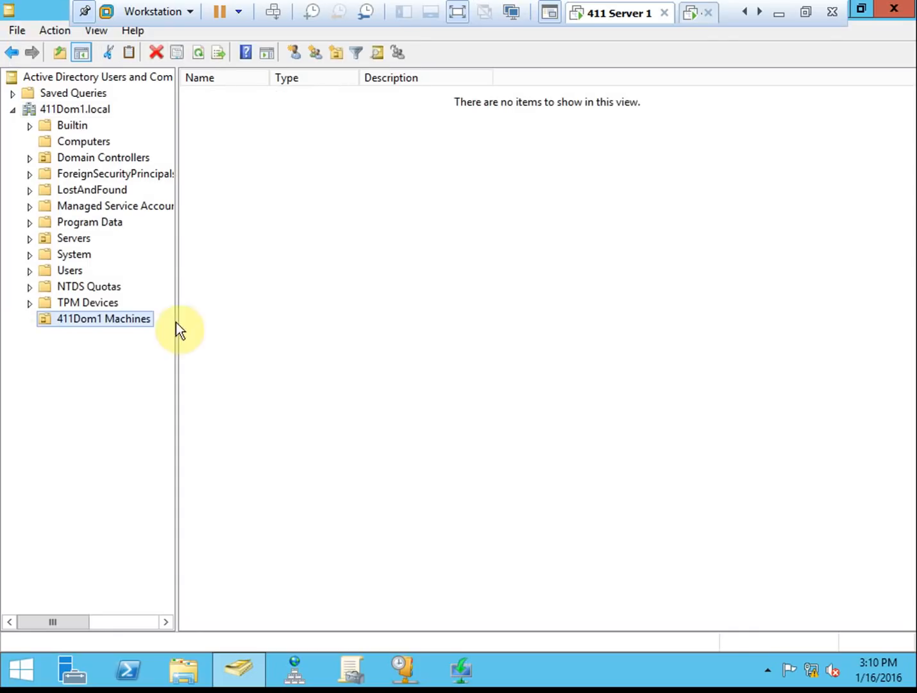
right_click(97, 318)
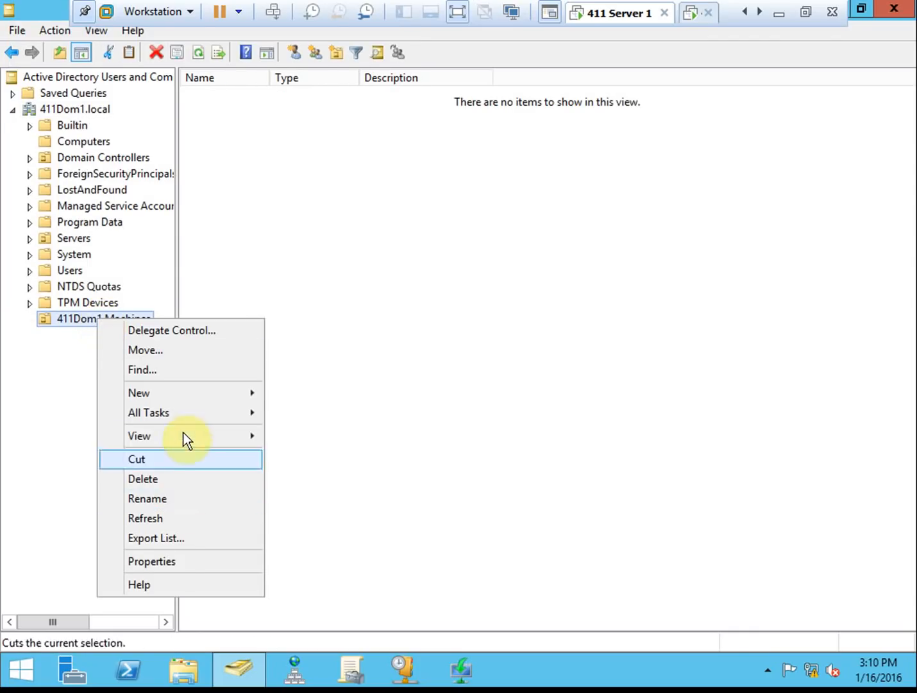
click(191, 394)
click(356, 508)
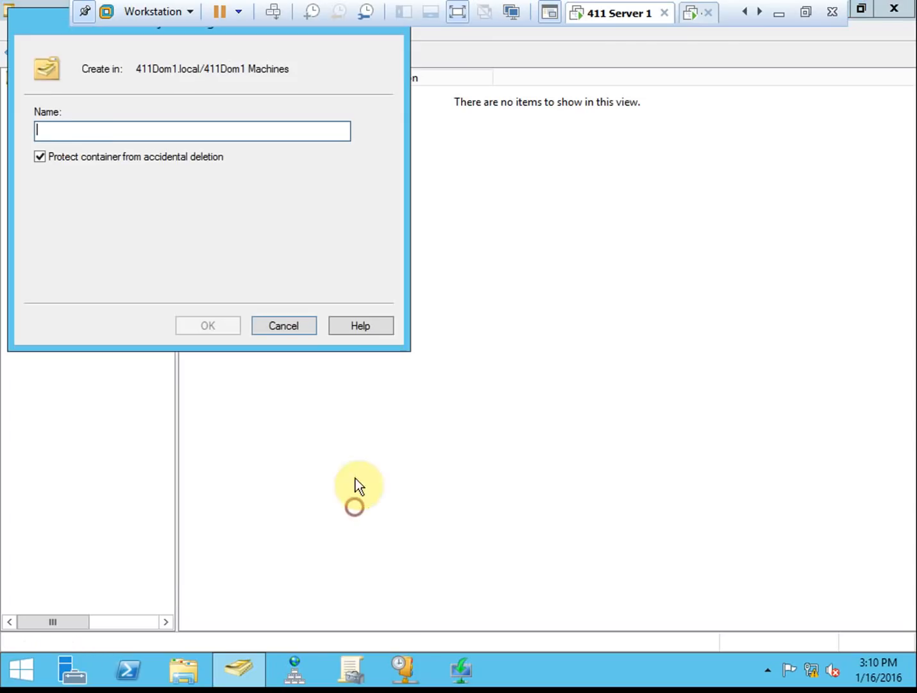
click(144, 158)
click(157, 136)
text(De)
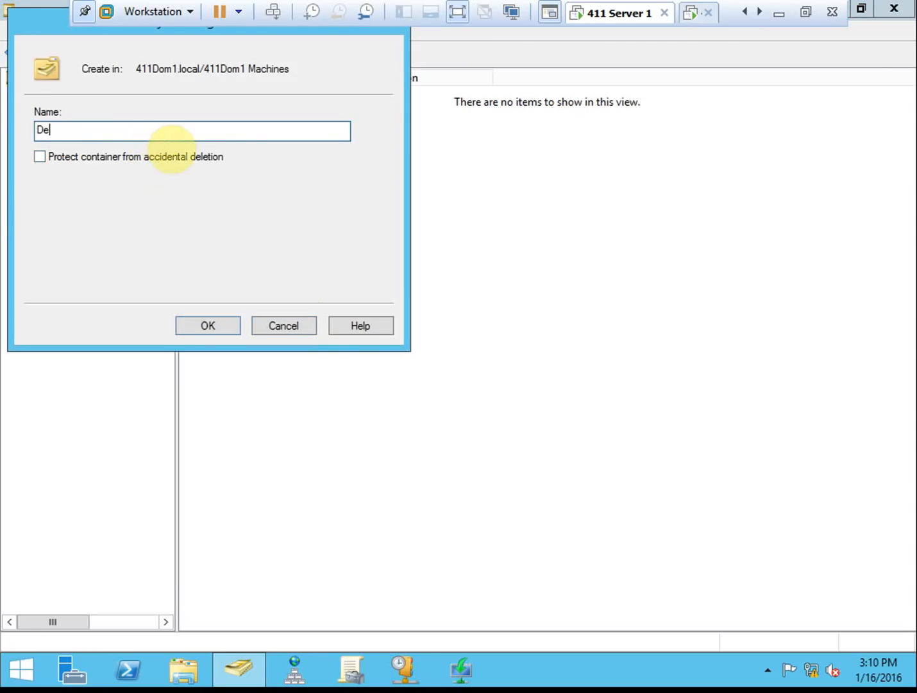
text(sktops)
click(225, 321)
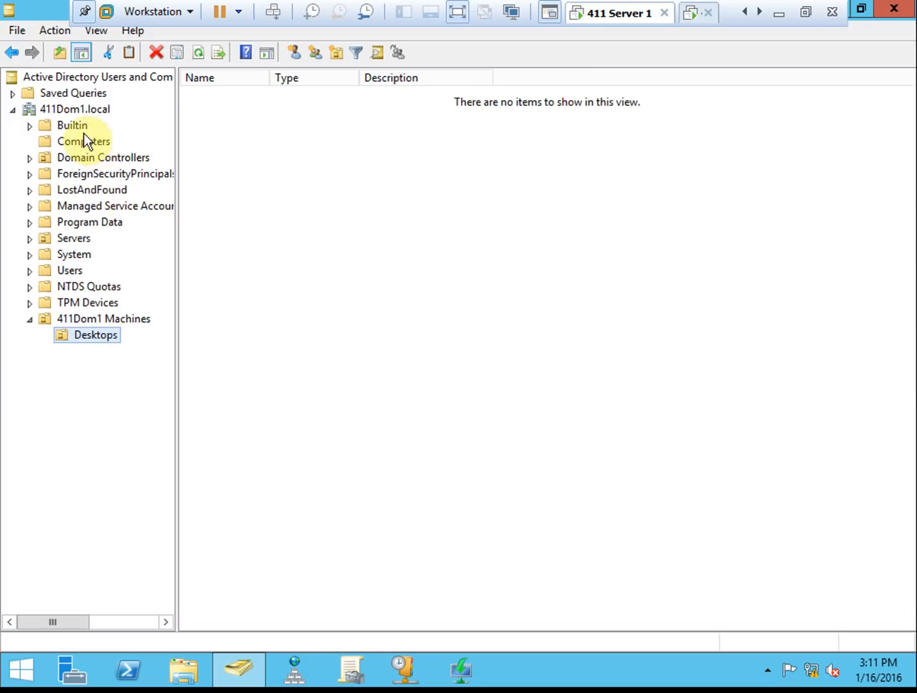
- Create an unprotected 'Groups' OU at the 411Dom1.local root
right_click(73, 111)
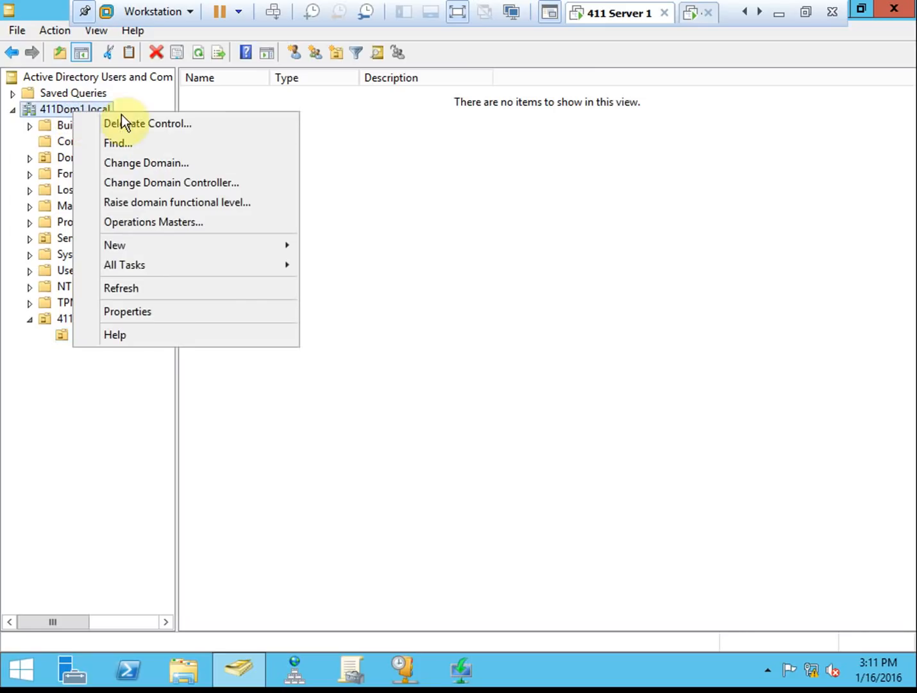
mouse_move(170, 244)
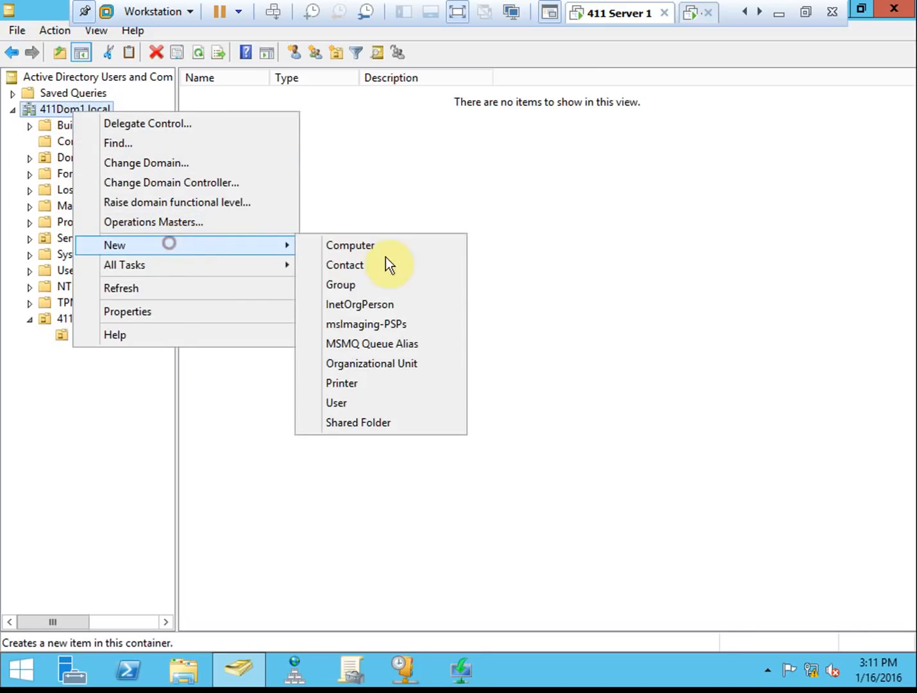
click(370, 364)
text(Groups)
click(207, 156)
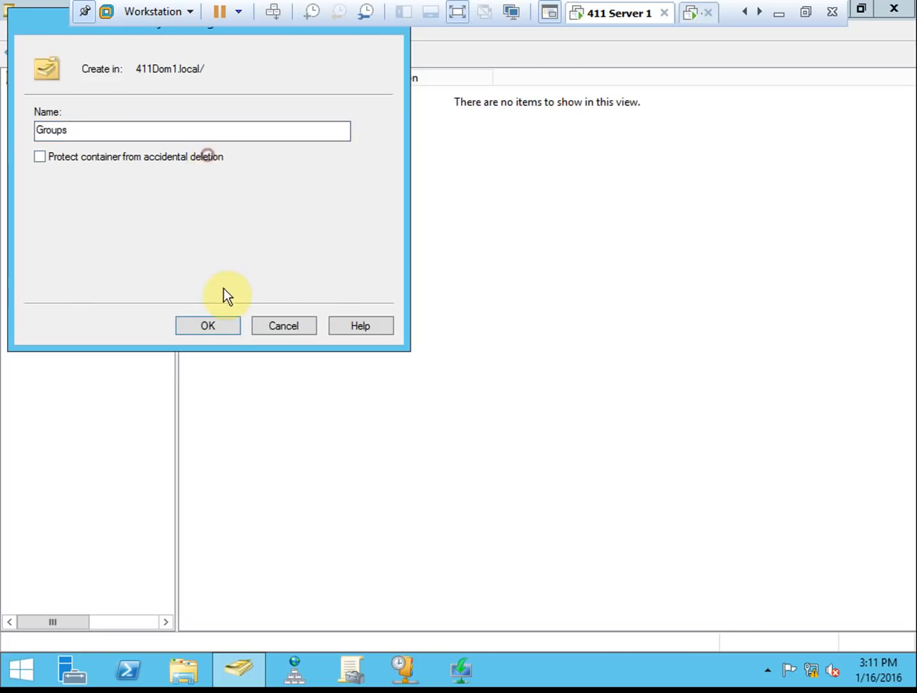
click(211, 325)
- Create a 'Desktops' group inside the Groups OU
click(91, 351)
right_click(339, 193)
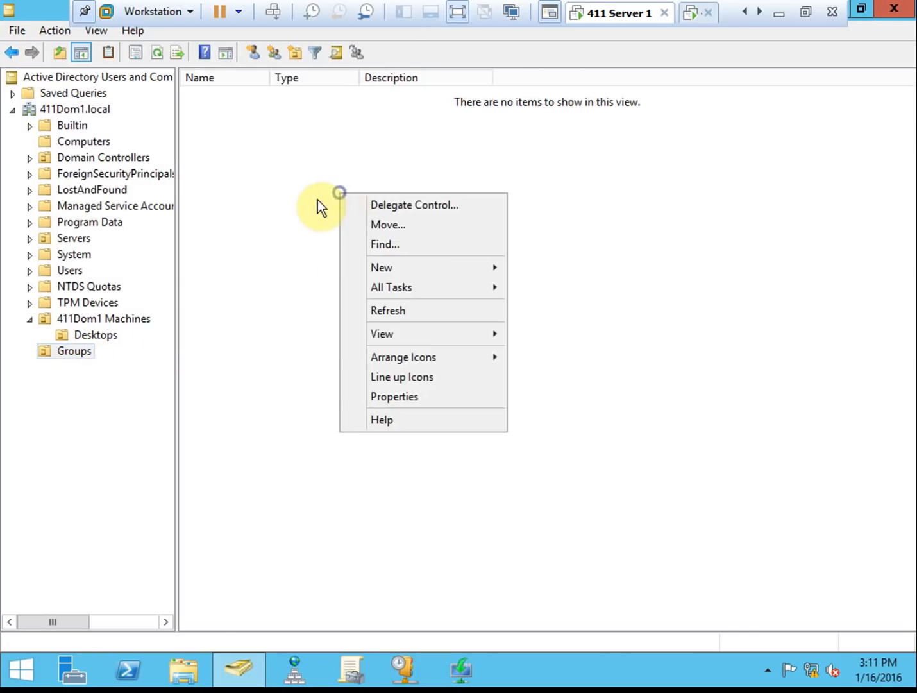
click(413, 268)
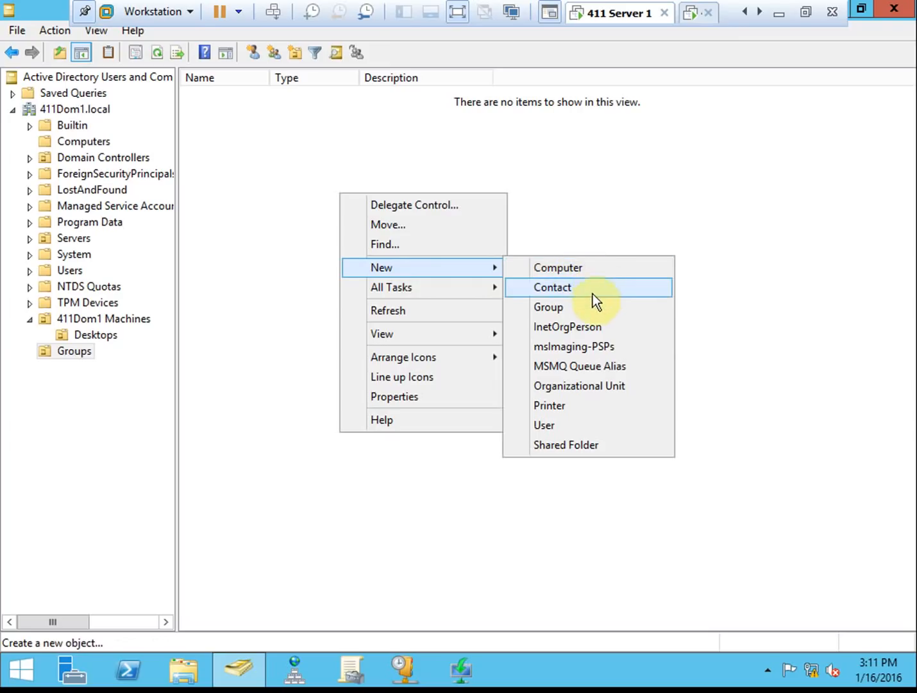
click(579, 307)
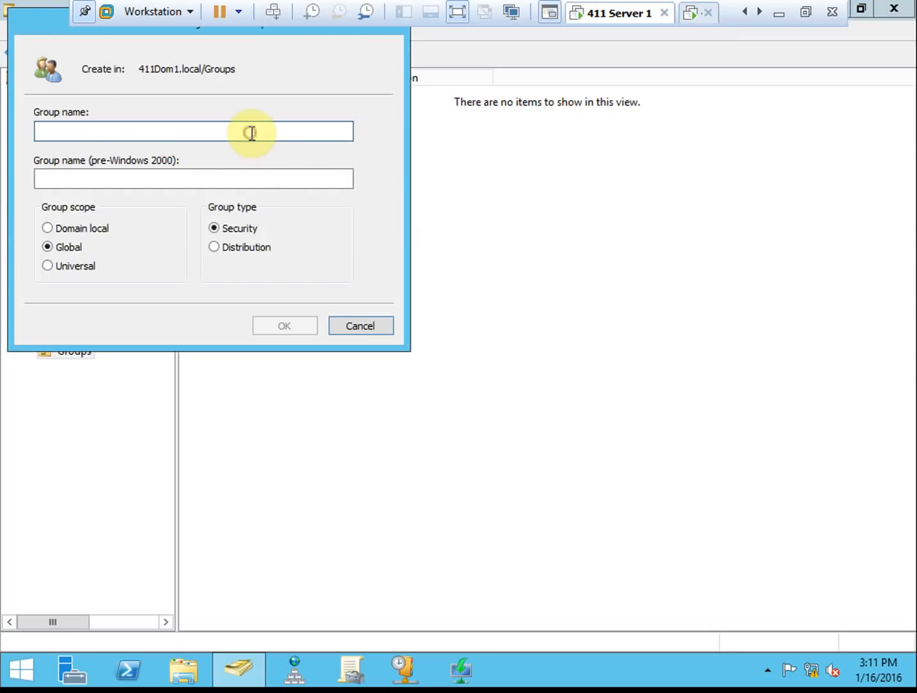
text(Desktops)
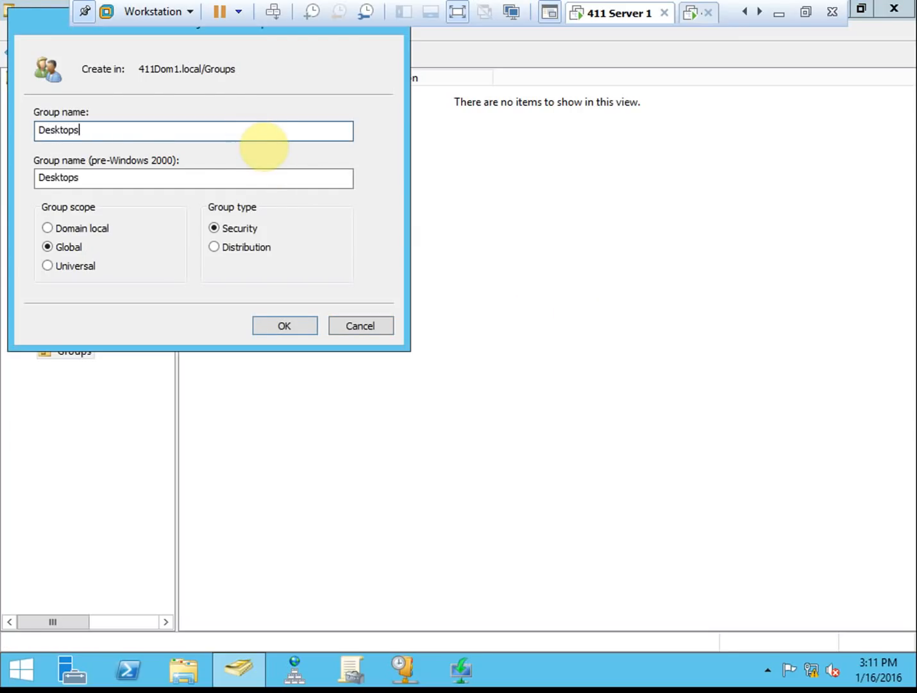
click(290, 330)
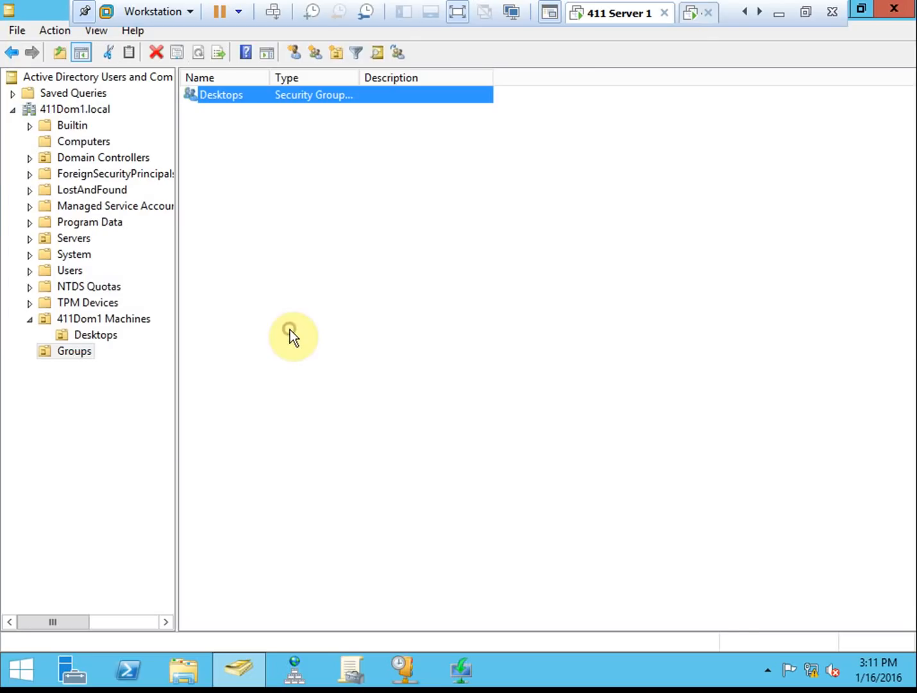
- Add computer 411WIN8 to the Desktops group's members, including Computers in the search
double_click(247, 97)
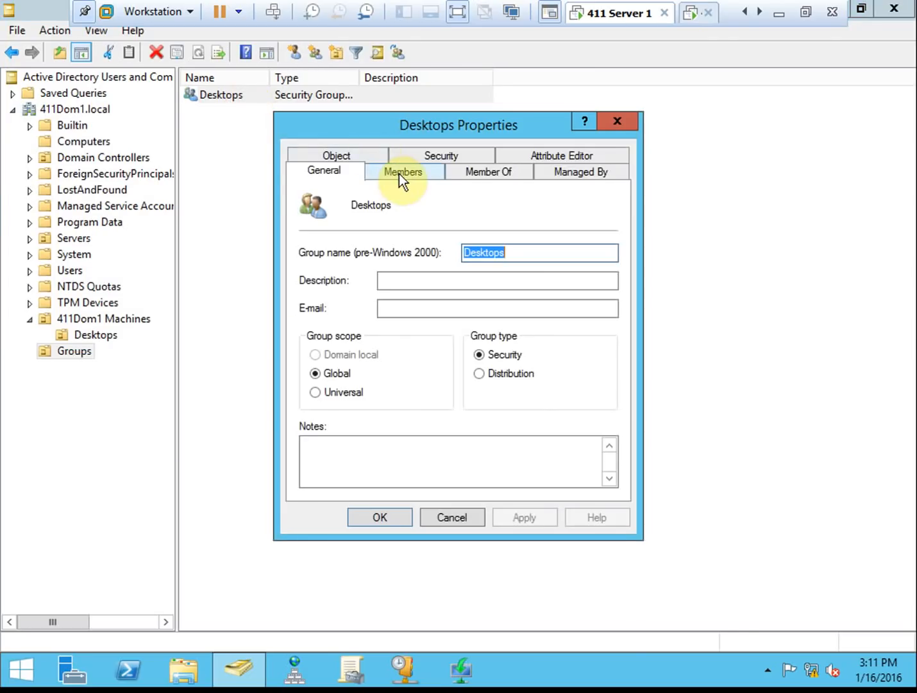
click(392, 170)
click(351, 467)
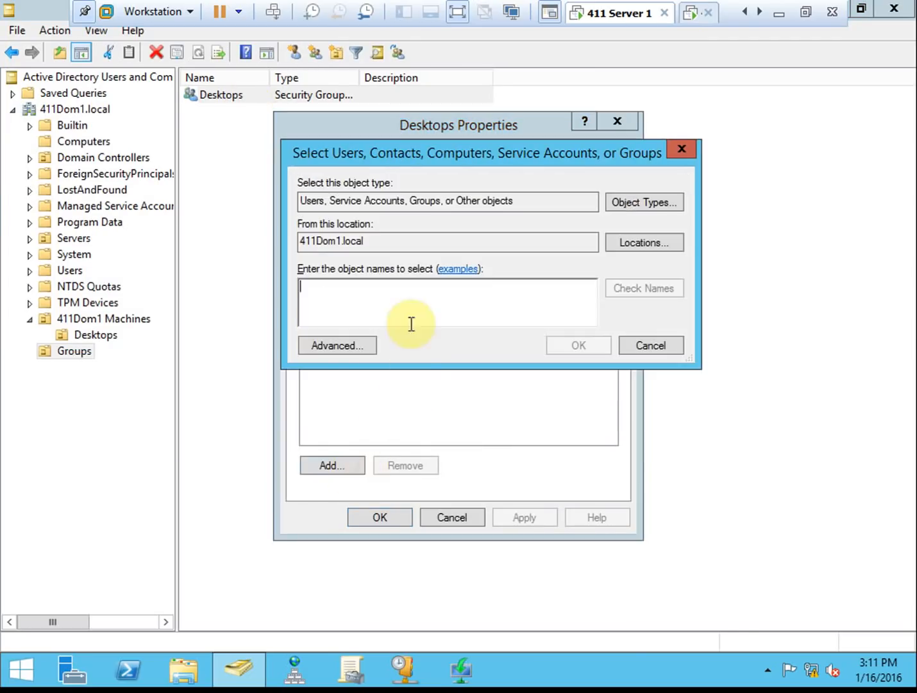
click(410, 311)
text(411win8)
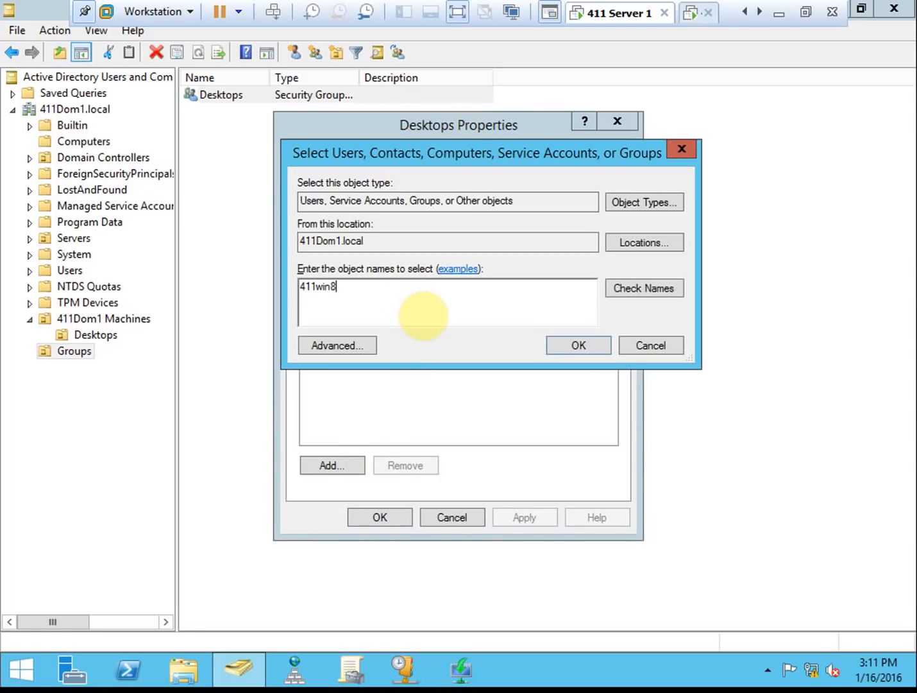
click(636, 206)
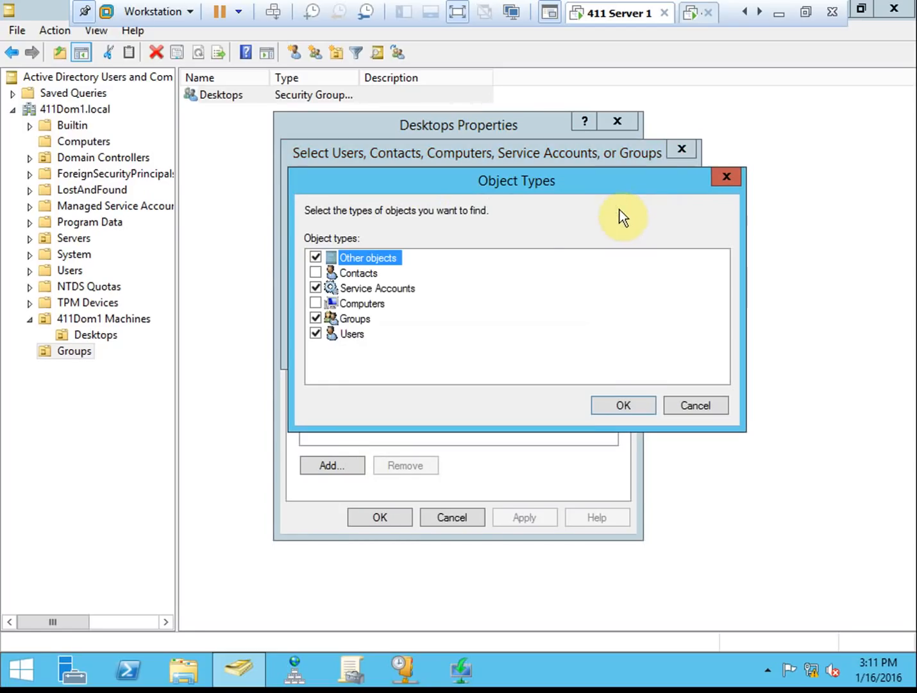
click(316, 303)
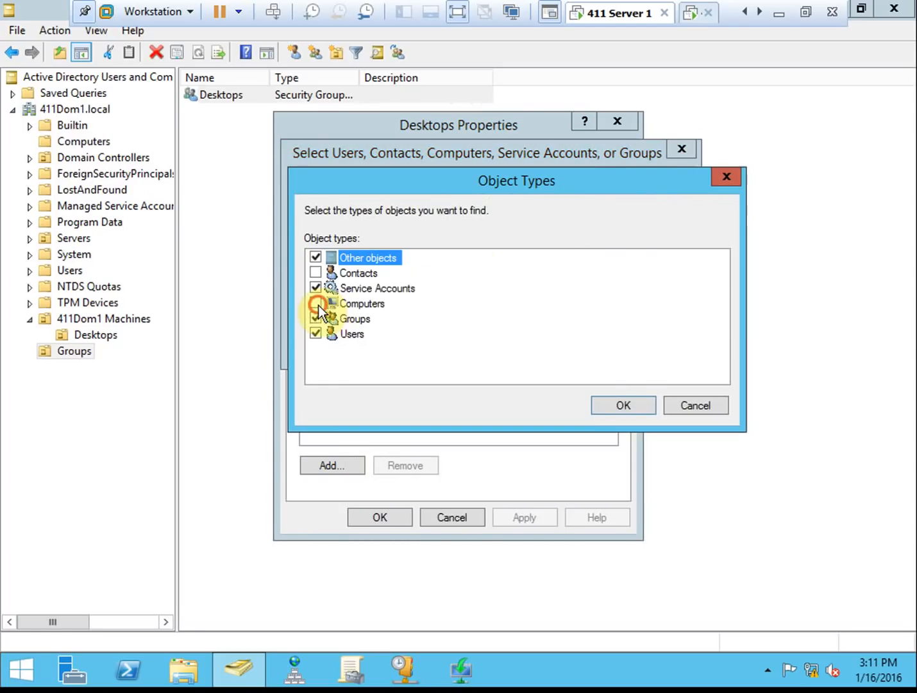
click(605, 402)
click(625, 288)
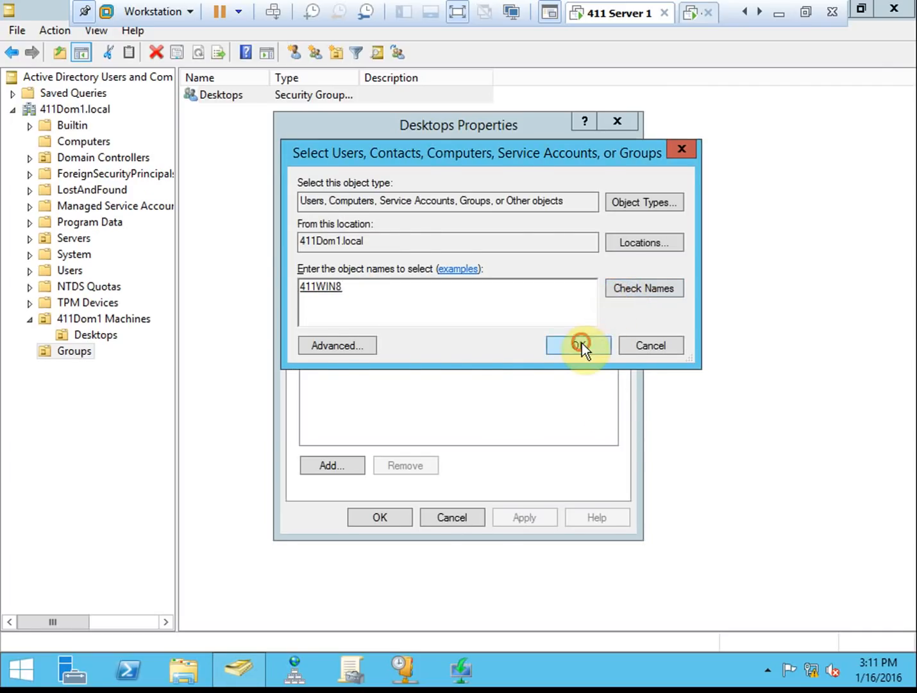
click(582, 346)
click(389, 516)
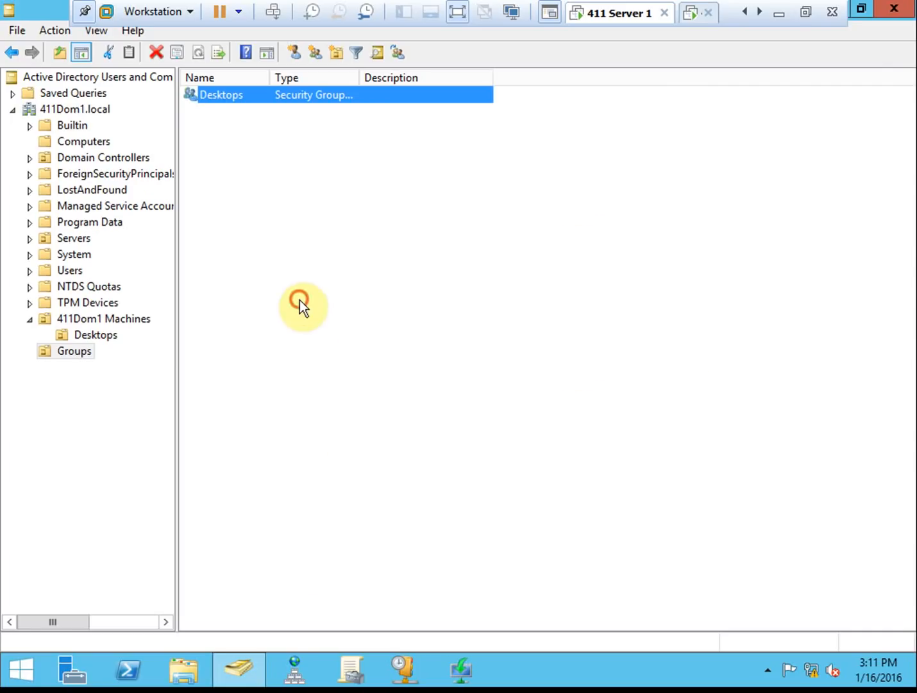
- Move the 411WIN8 computer from Computers into the Desktops OU
click(84, 140)
drag(224, 94, 101, 333)
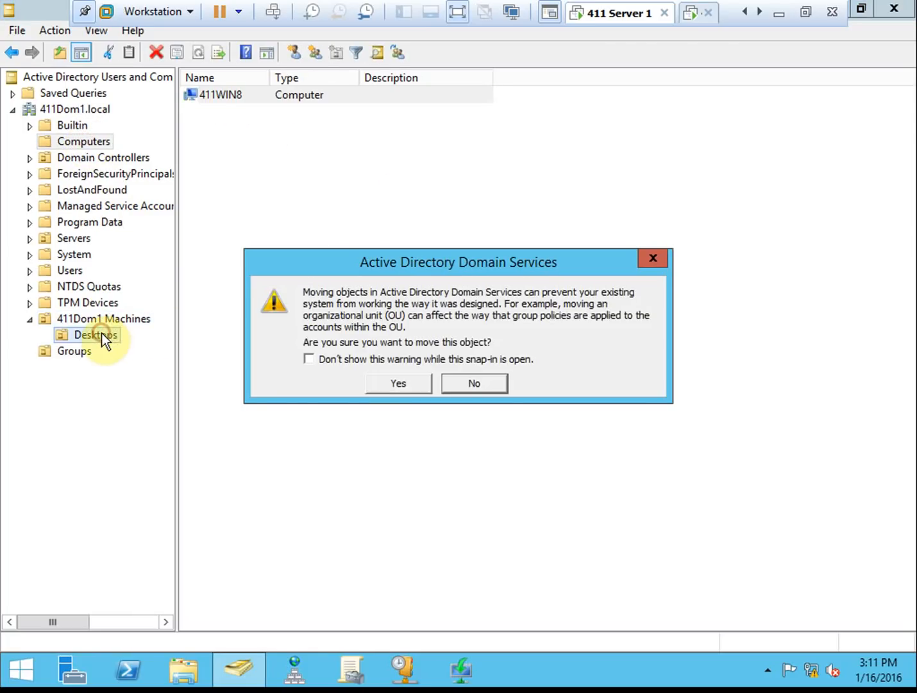
click(410, 361)
click(400, 385)
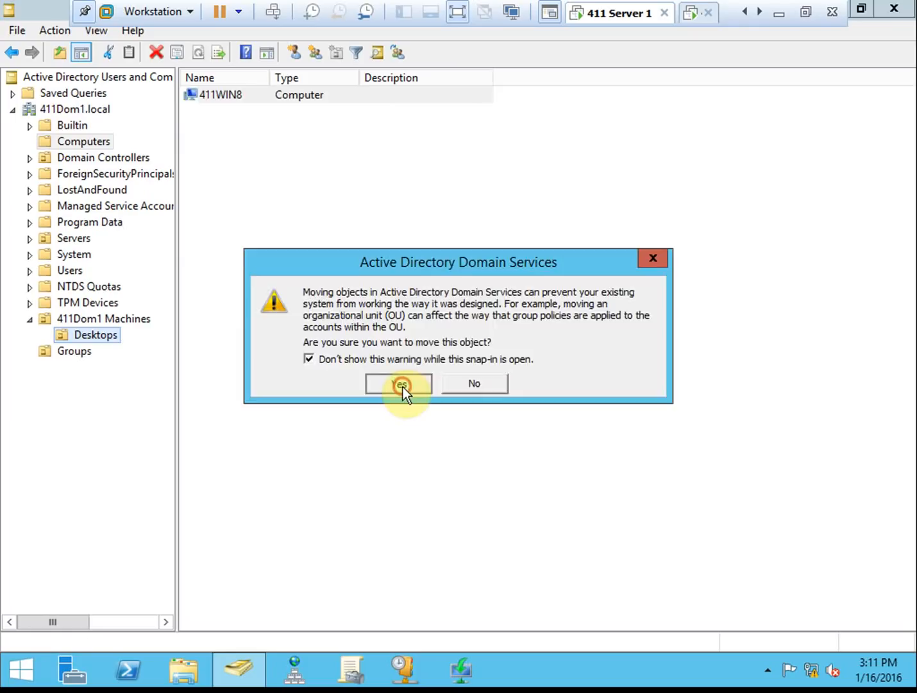
- Browse the Groups OU, then list the 411Dom1 Machines OU showing Desktops
click(85, 350)
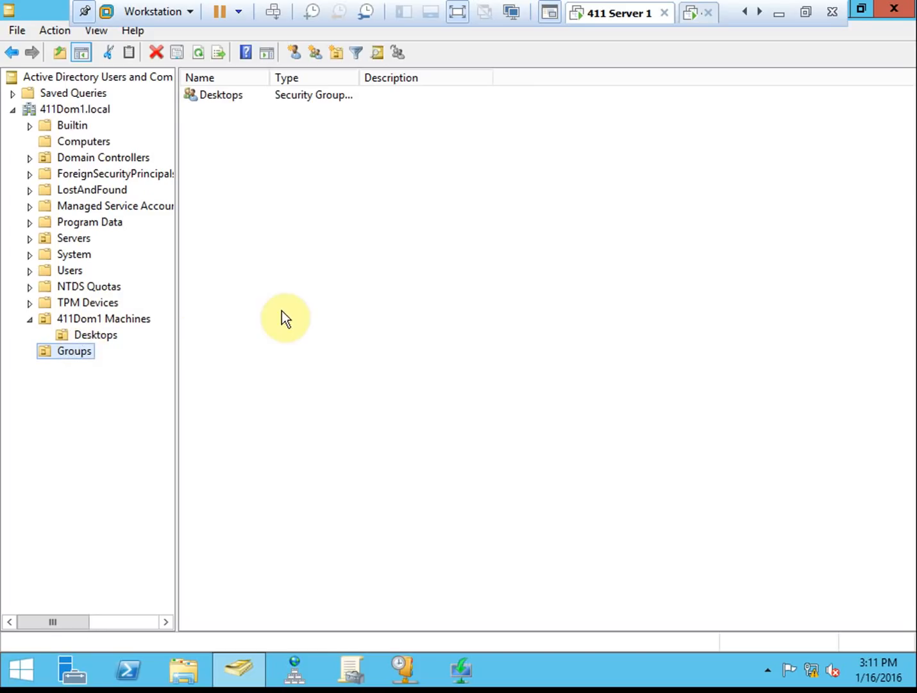
click(133, 319)
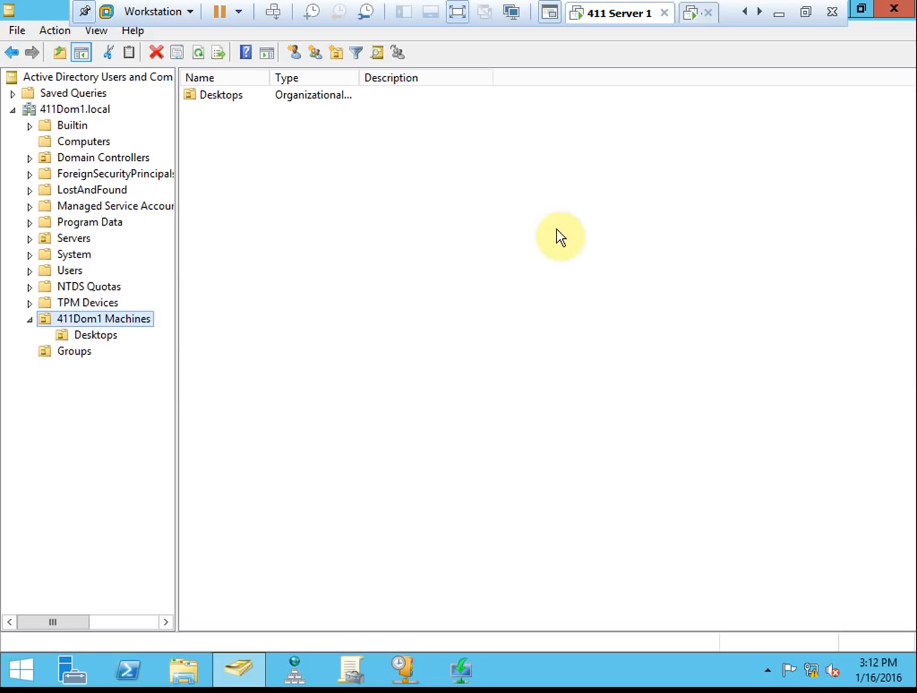
click(520, 197)
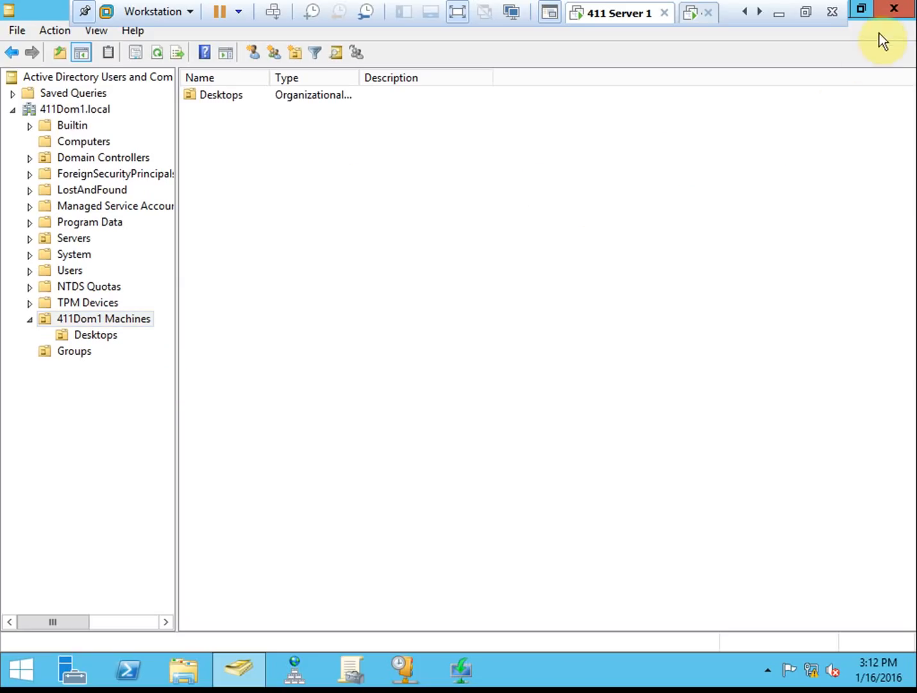
- Close ADUC, maximize Group Policy Management and select Desktops under 411Dom1 Machines
click(889, 15)
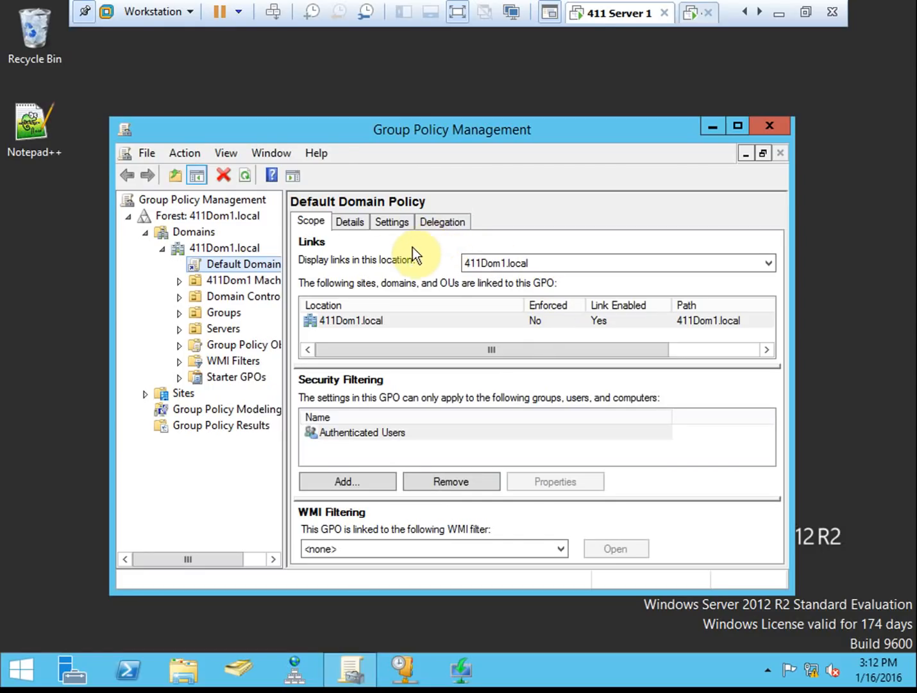
click(737, 126)
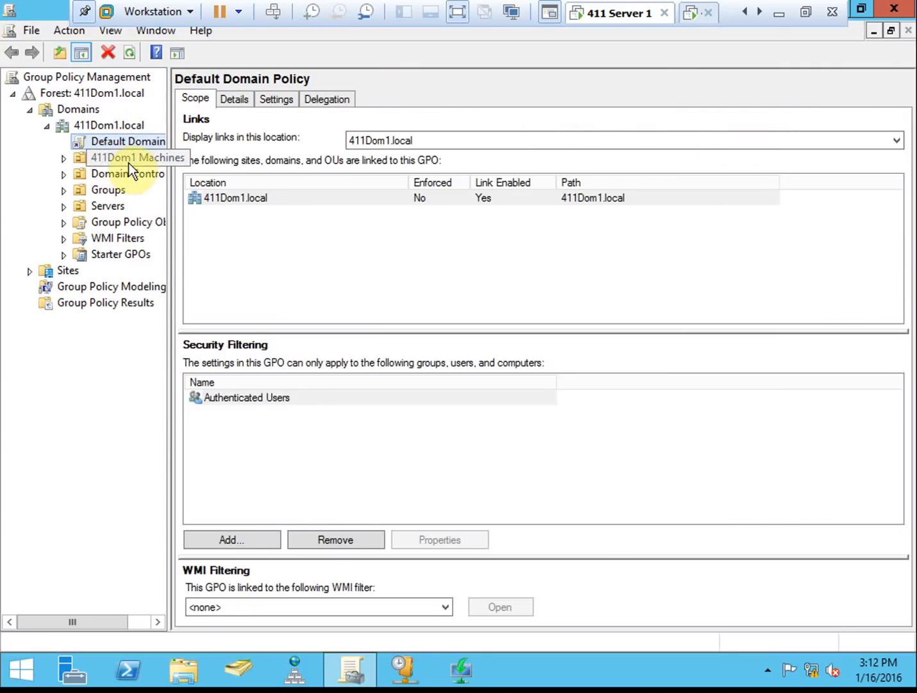
click(152, 161)
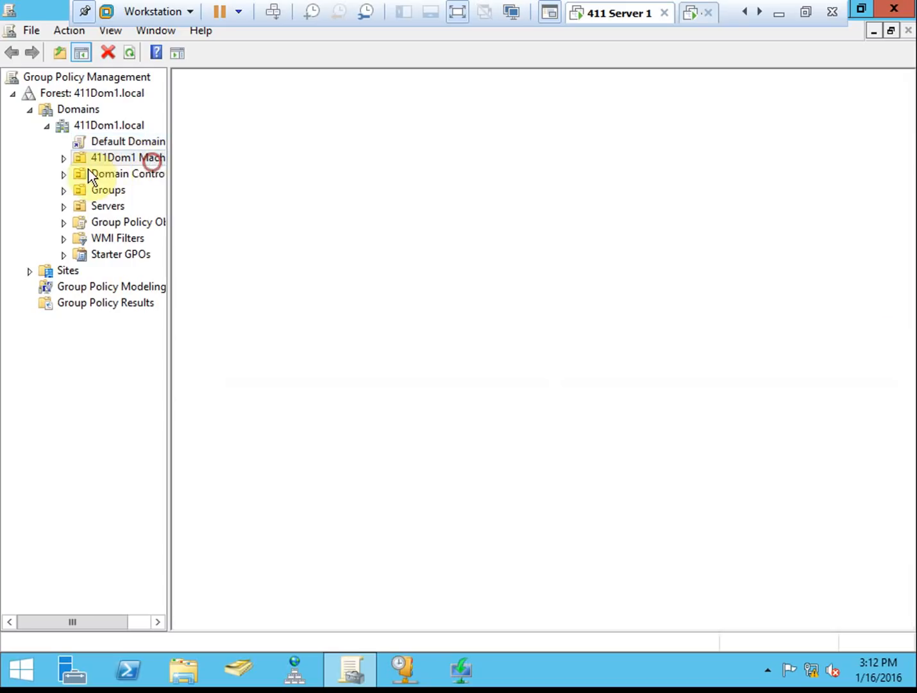
click(63, 158)
click(127, 179)
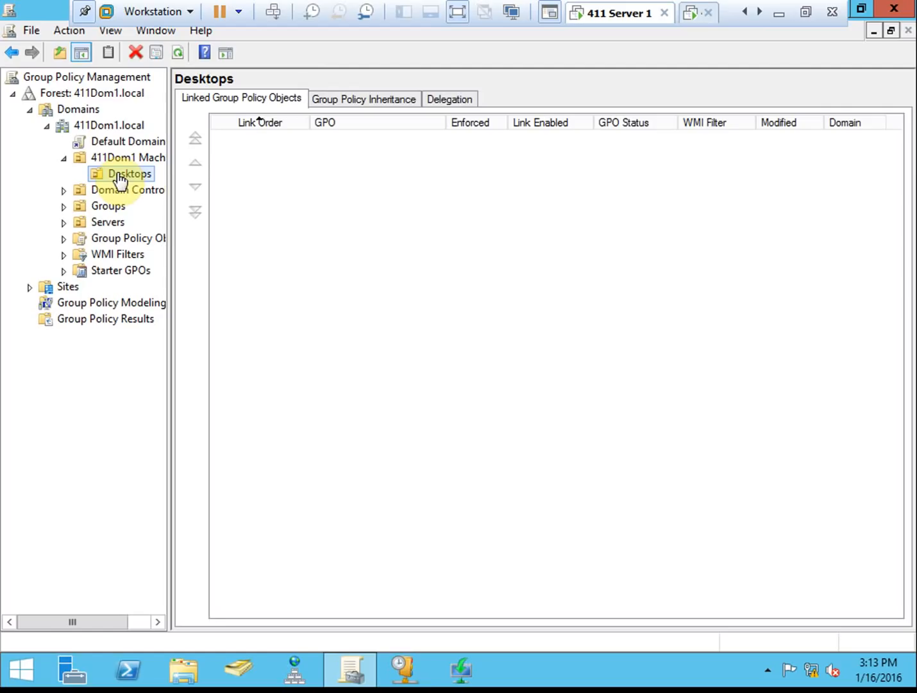
- Create and link a 'WSUS-Desktops' GPO on the Desktops OU, then view its link details
right_click(117, 173)
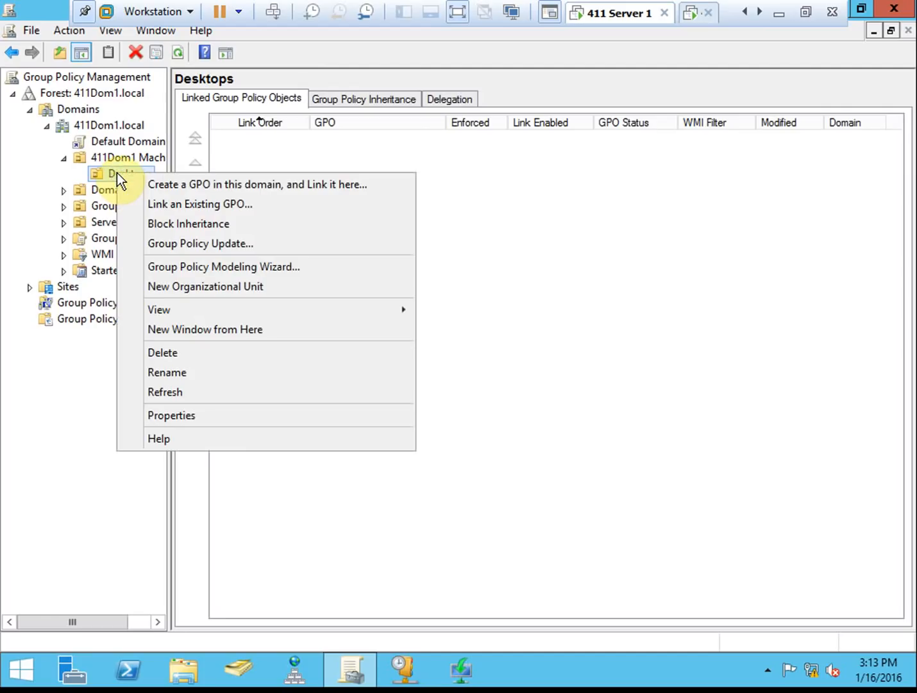
click(364, 184)
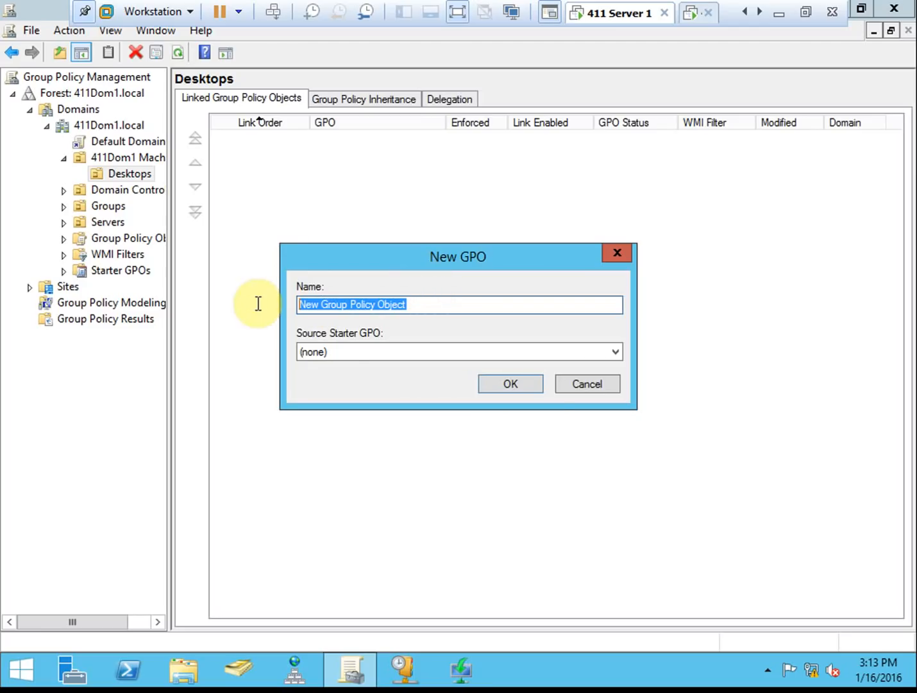
text(WSUS-Desktops)
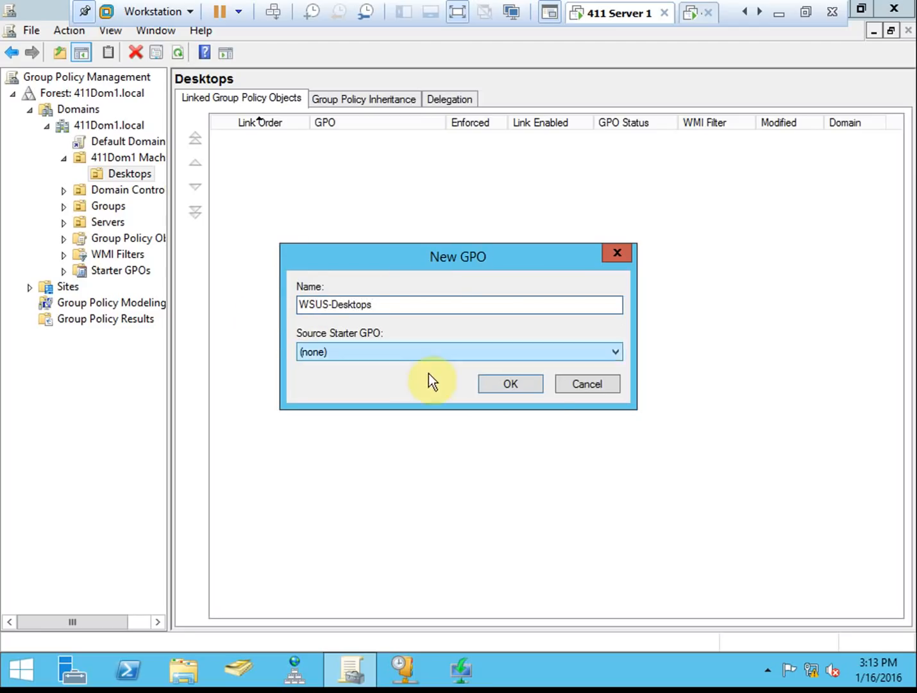
click(526, 381)
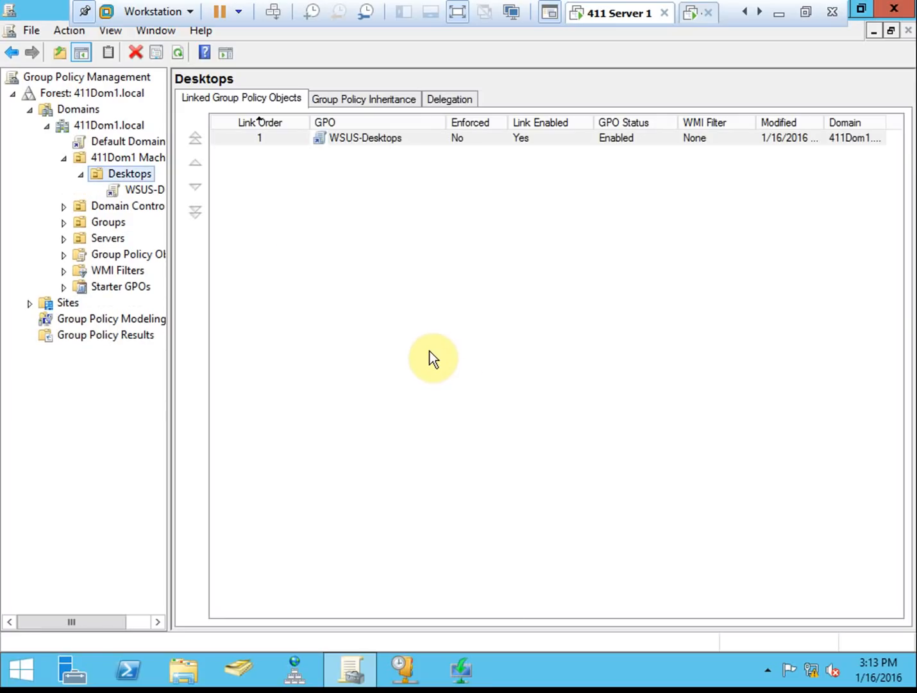
click(144, 189)
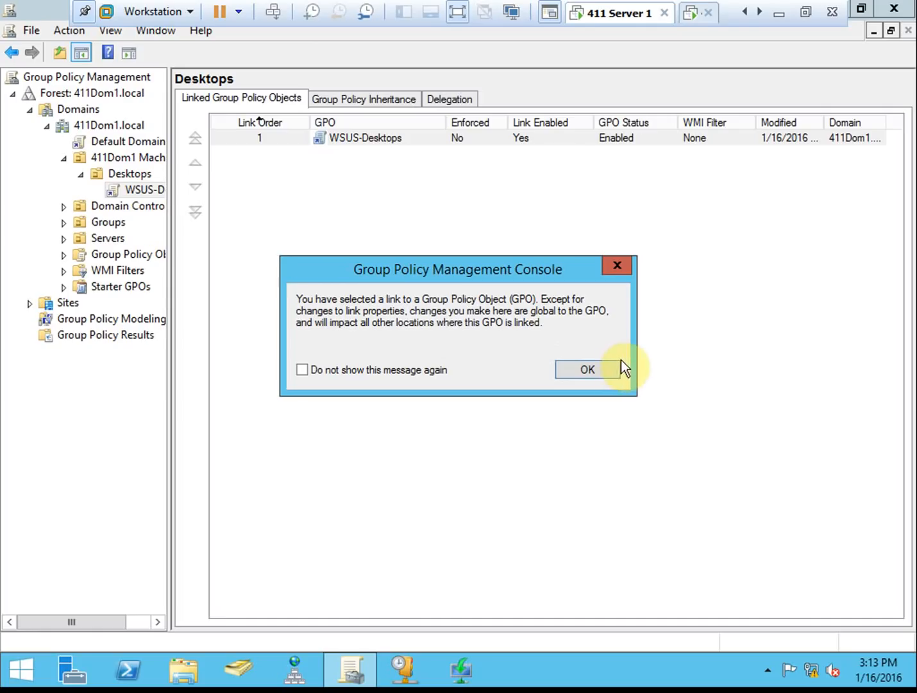
click(584, 368)
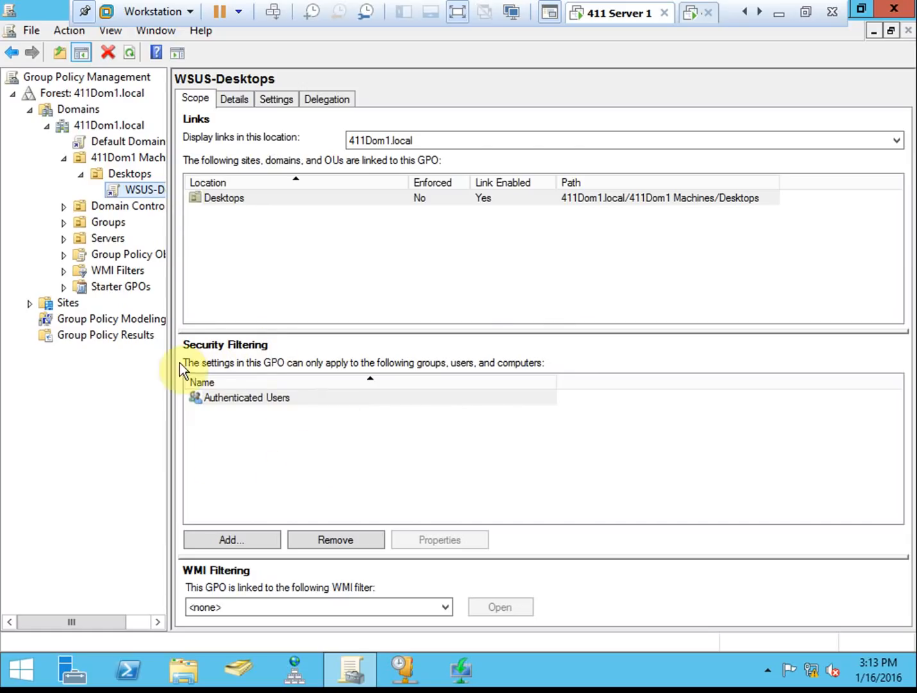
- Remove Authenticated Users from the WSUS-Desktops security filtering
click(143, 172)
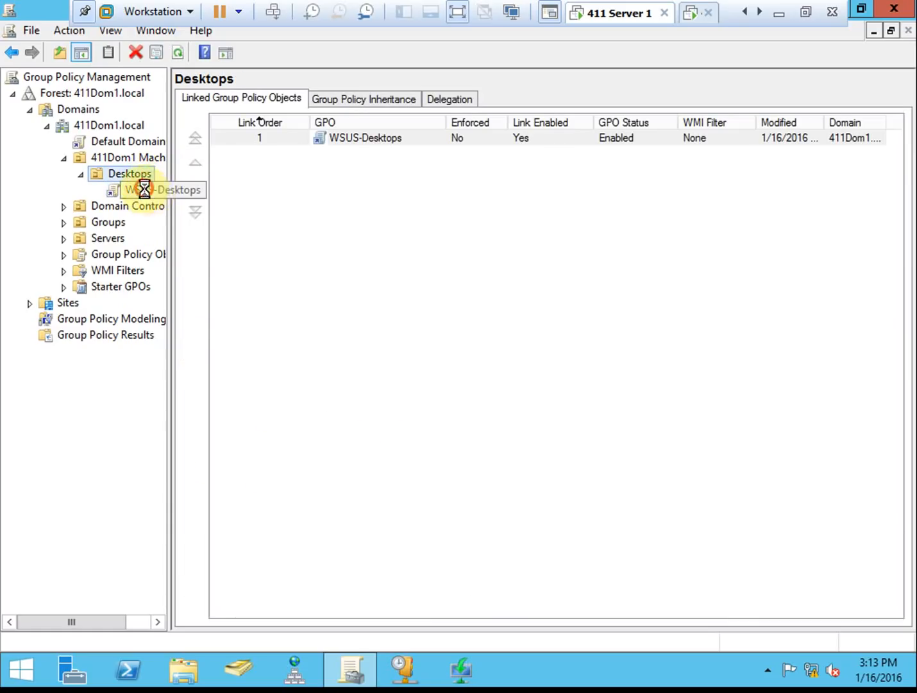
click(144, 188)
click(600, 367)
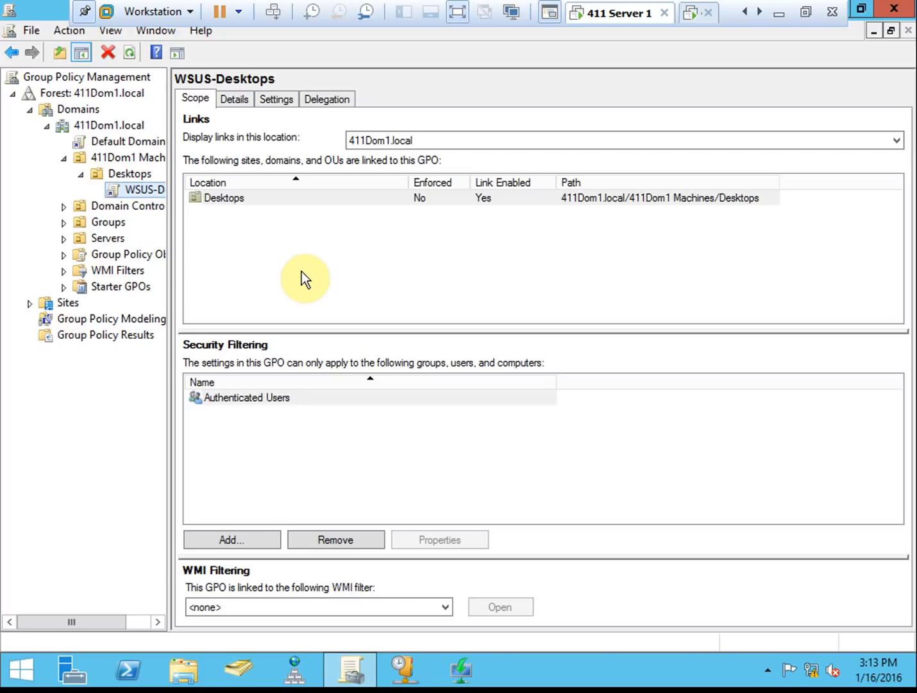
click(249, 406)
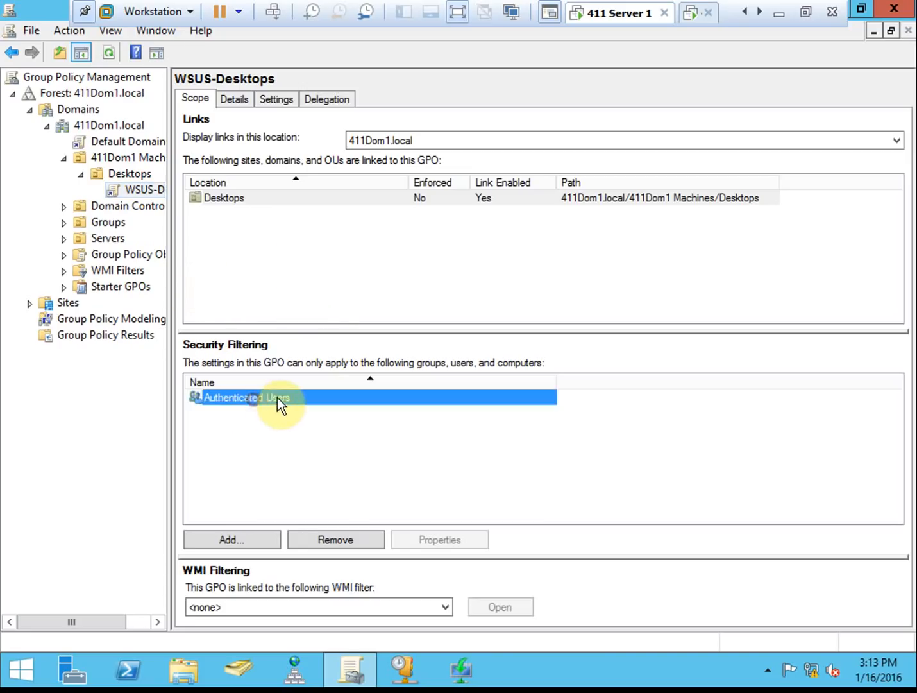
click(355, 537)
click(483, 380)
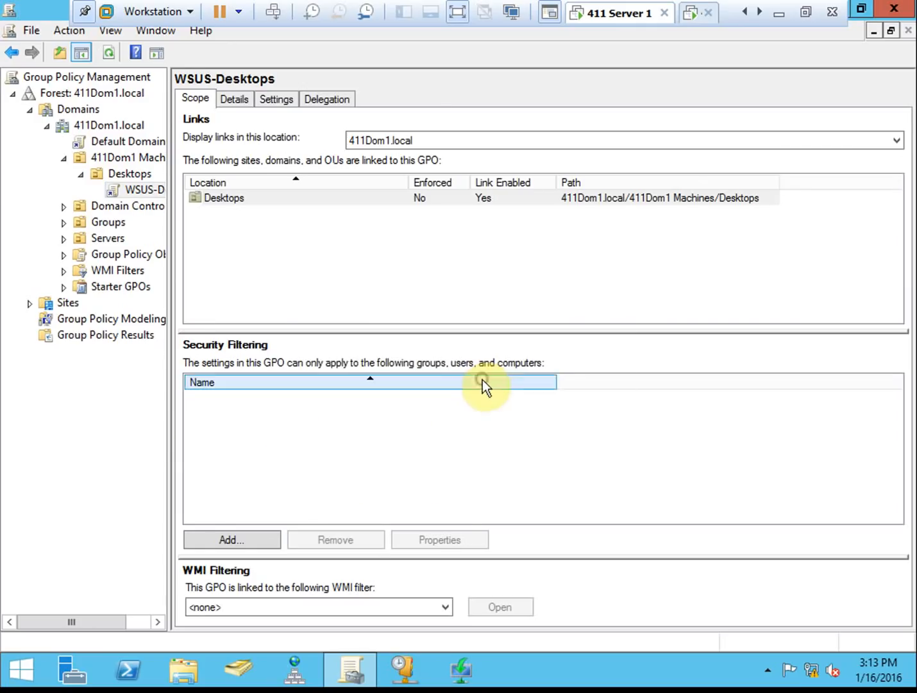
- Add the Desktops group to the GPO's security filtering
click(245, 535)
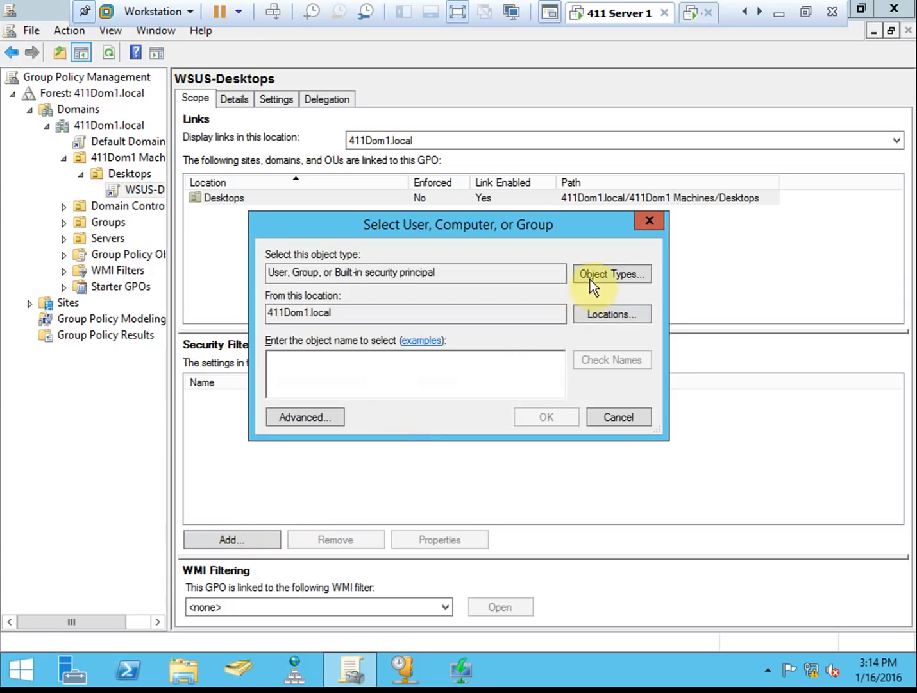
click(362, 379)
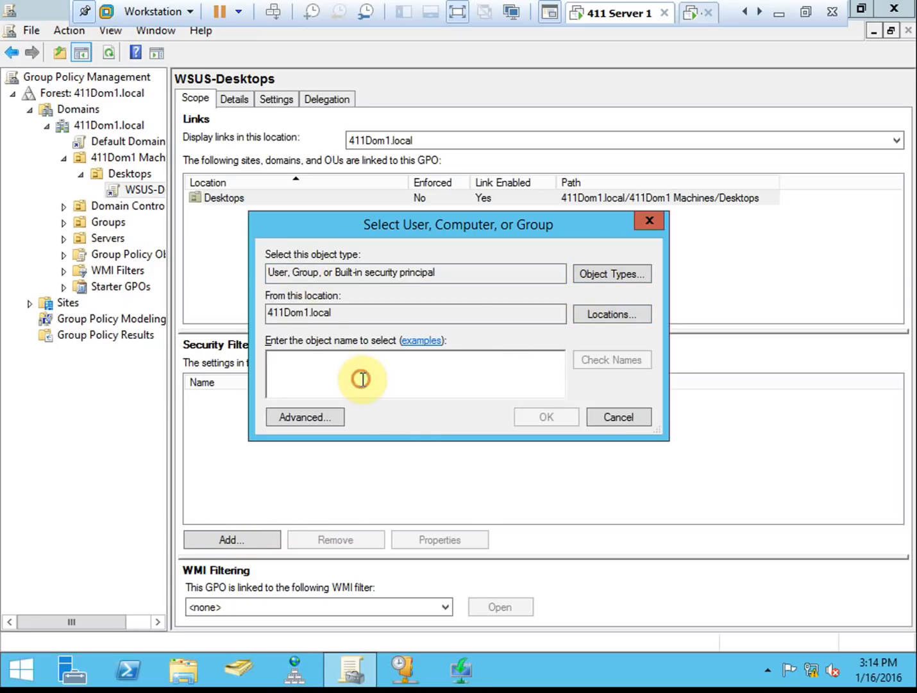
text(Desktops)
click(606, 366)
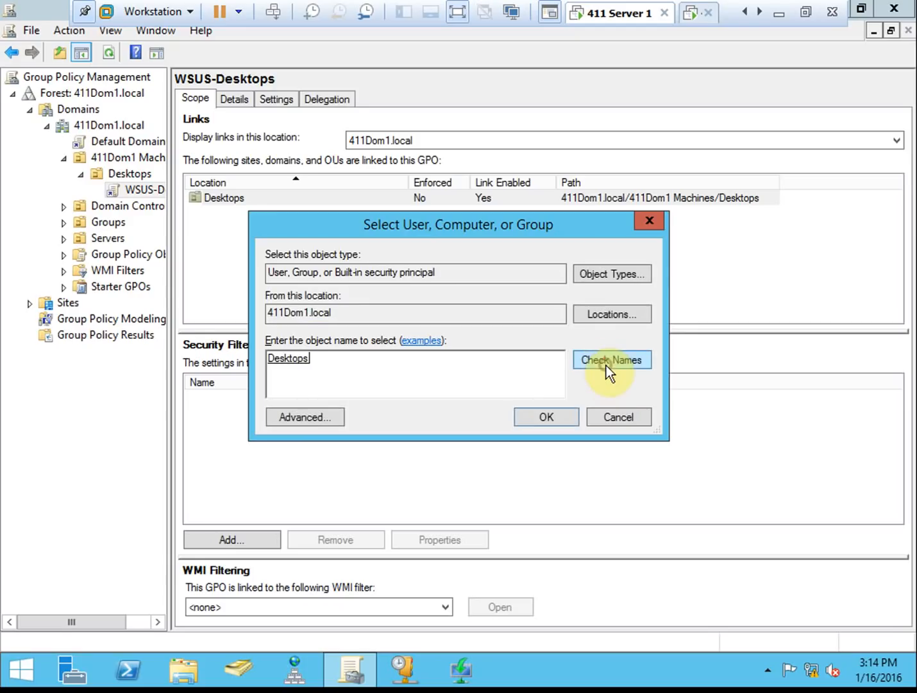
click(568, 417)
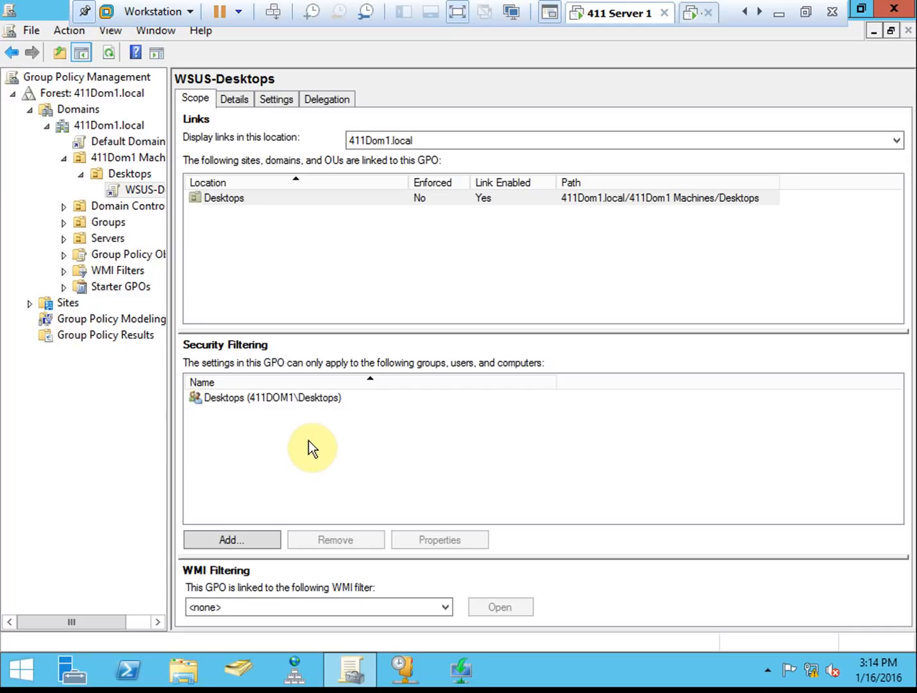
- Review the Desktops filter entry and show the WSUS-Desktops Settings report
click(246, 400)
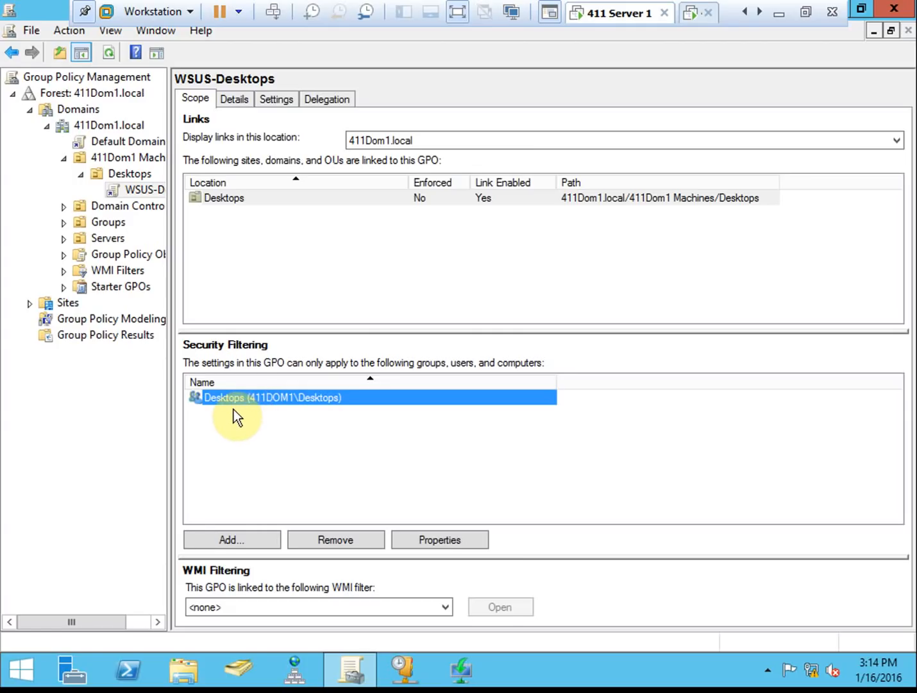
click(248, 446)
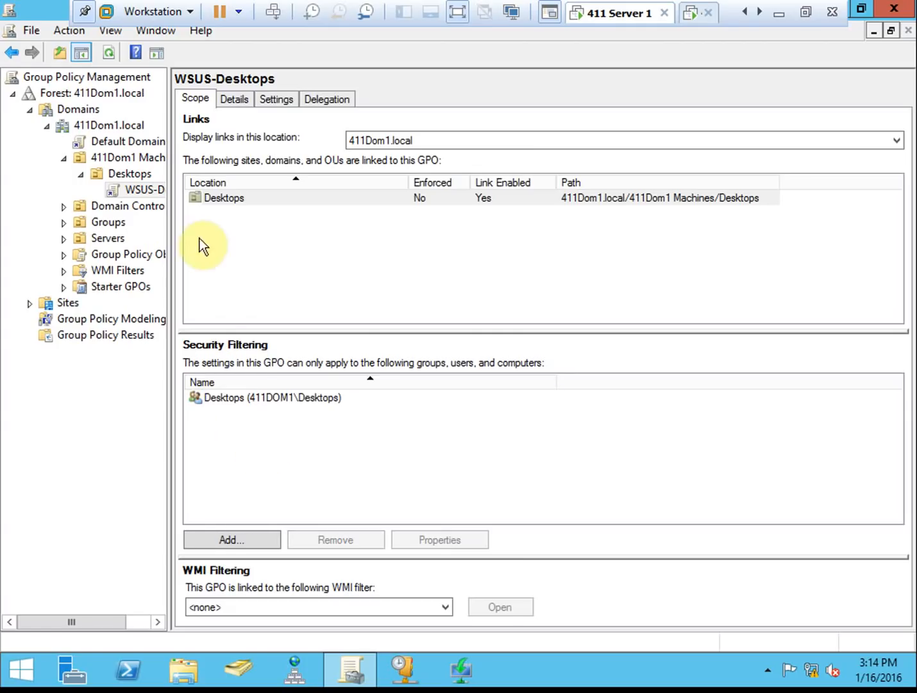
click(274, 260)
click(387, 445)
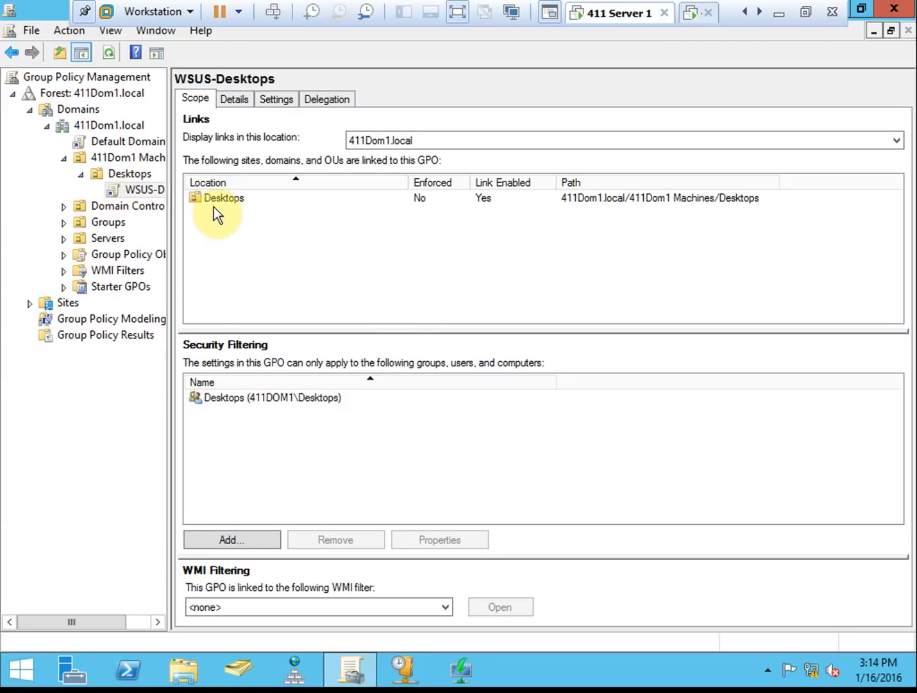
click(275, 96)
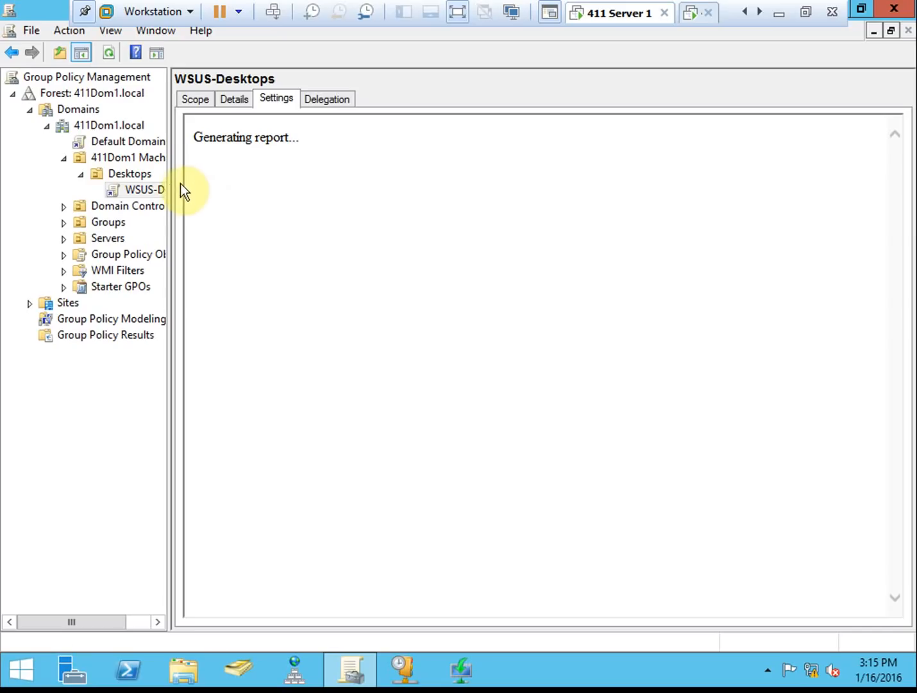
right_click(138, 190)
- Edit WSUS-Desktops and go to Computer Configuration > Administrative Templates > Windows Components > Windows Update
click(224, 203)
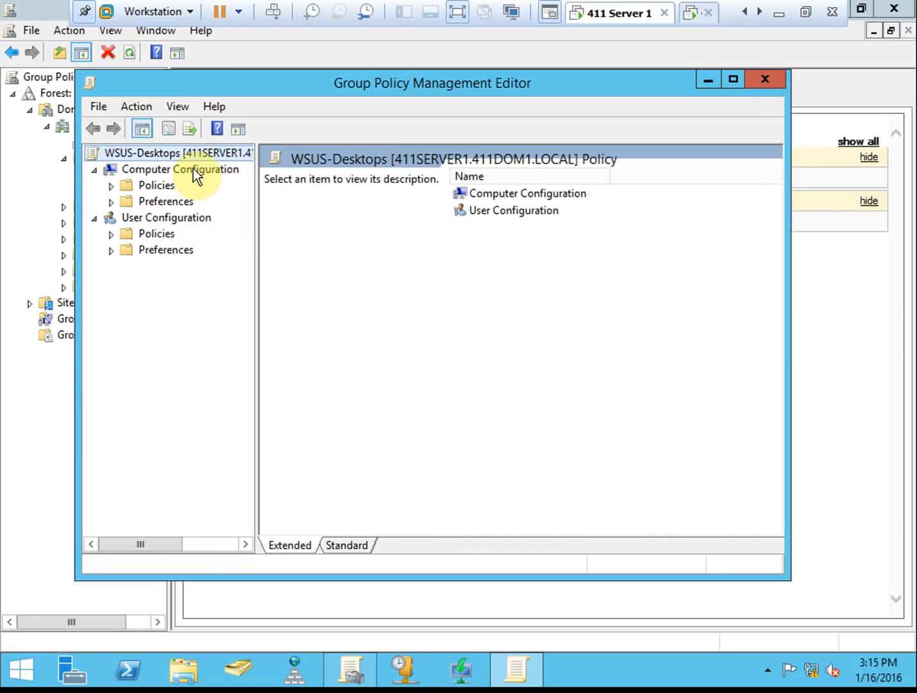
click(113, 187)
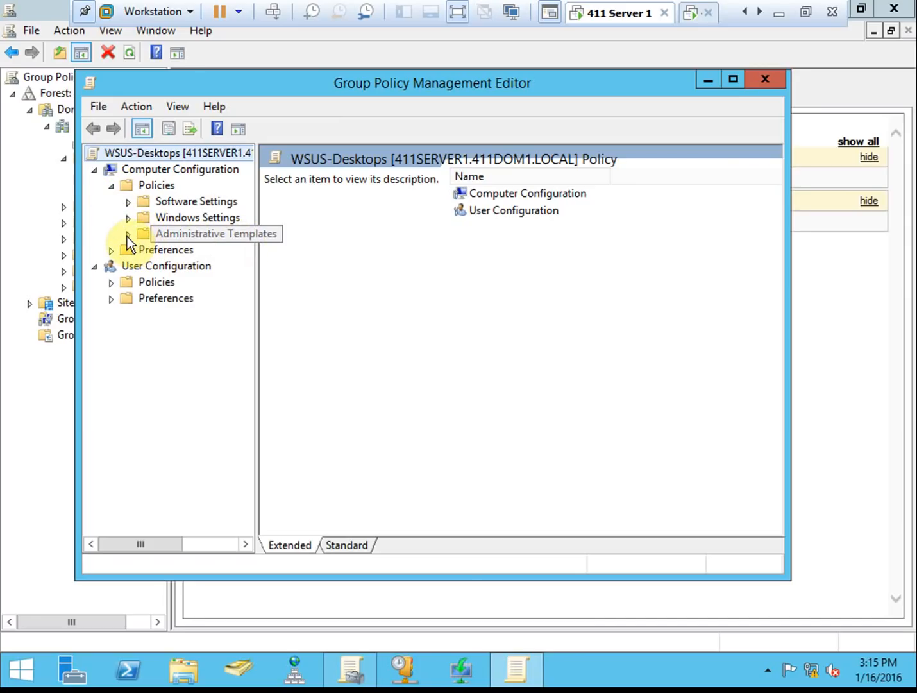
click(127, 234)
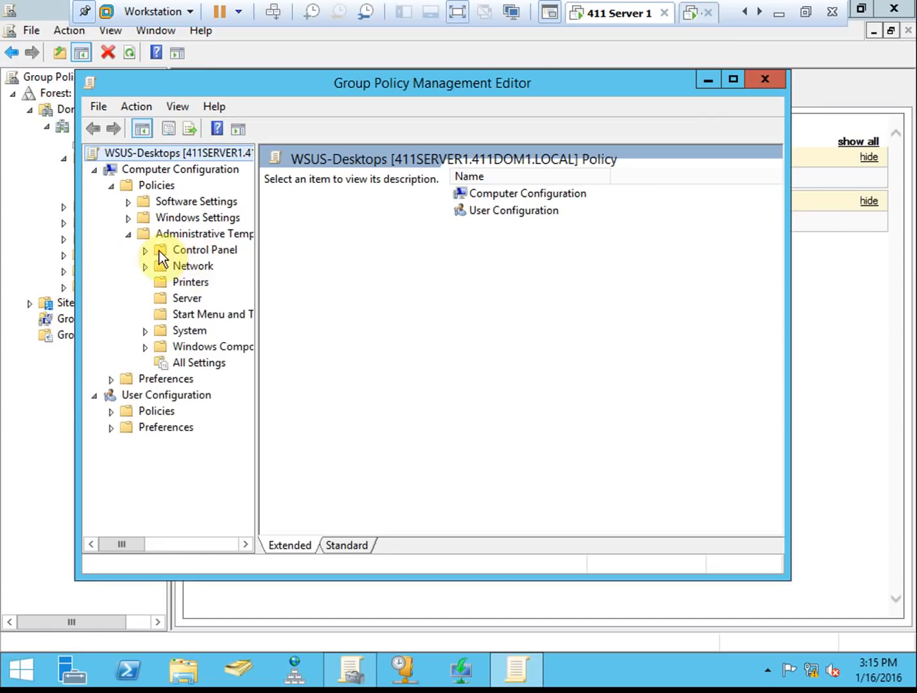
click(216, 346)
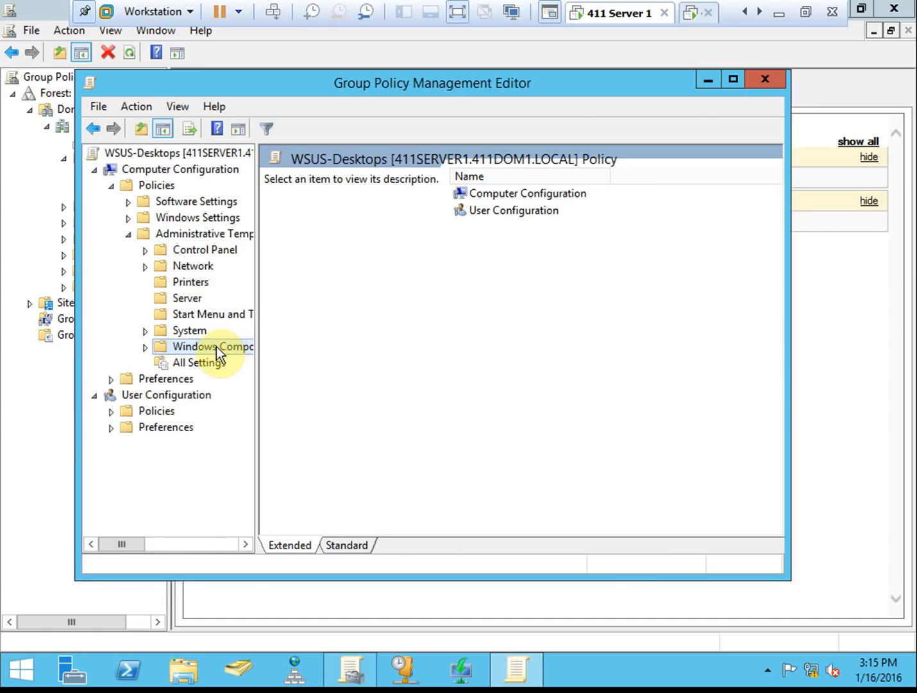
click(147, 347)
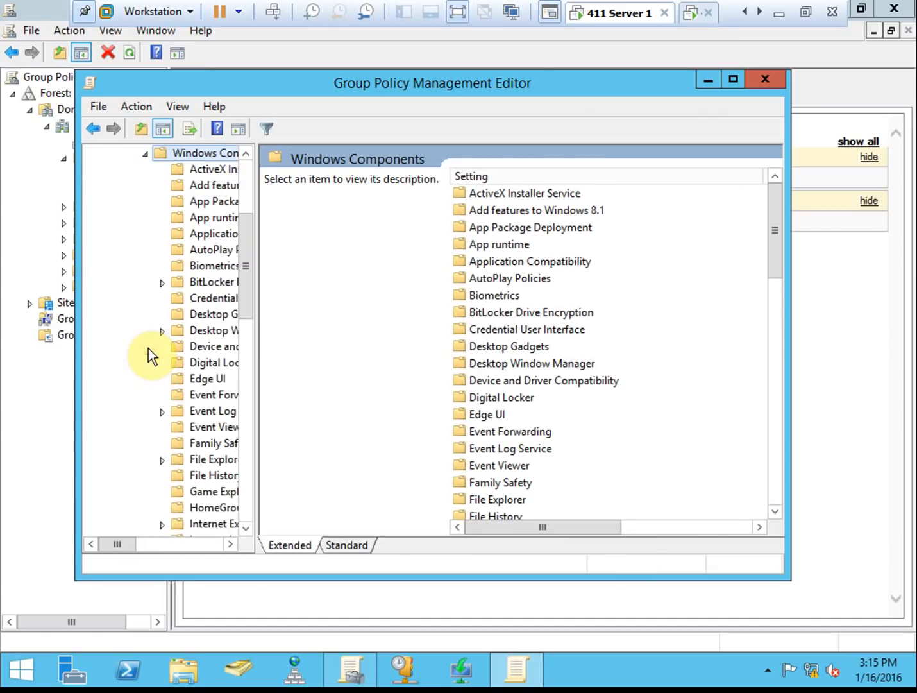
click(245, 529)
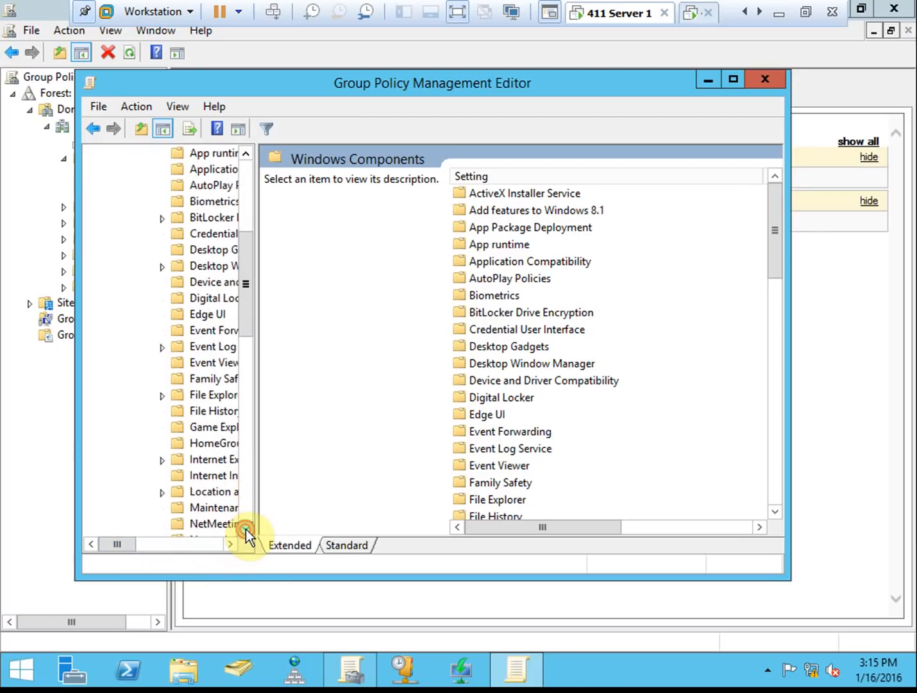
click(246, 529)
click(245, 529)
mouse_move(246, 528)
mouse_down()
mouse_move(228, 542)
mouse_move(250, 528)
mouse_up()
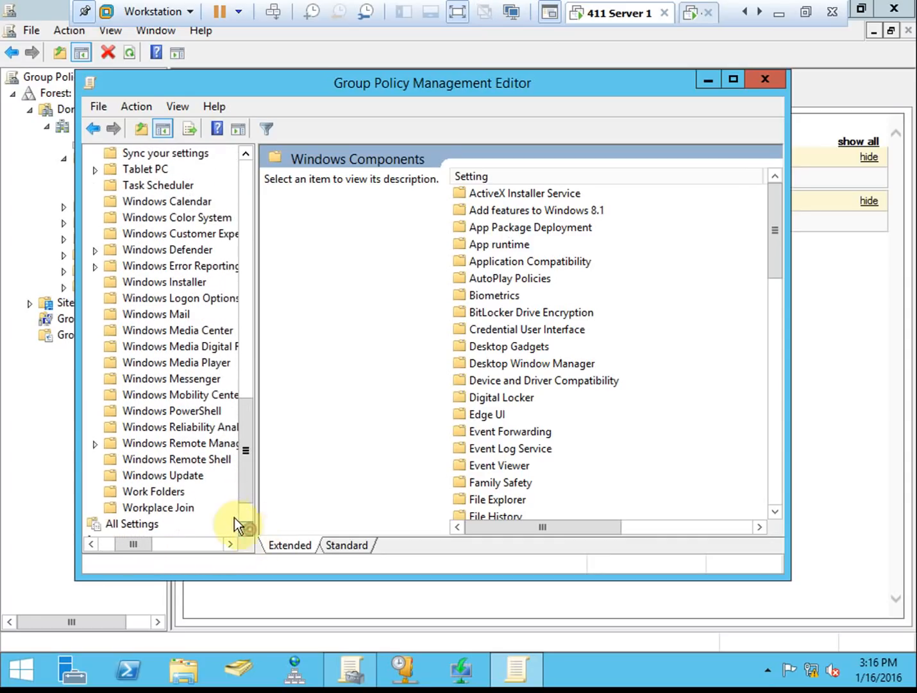
click(192, 475)
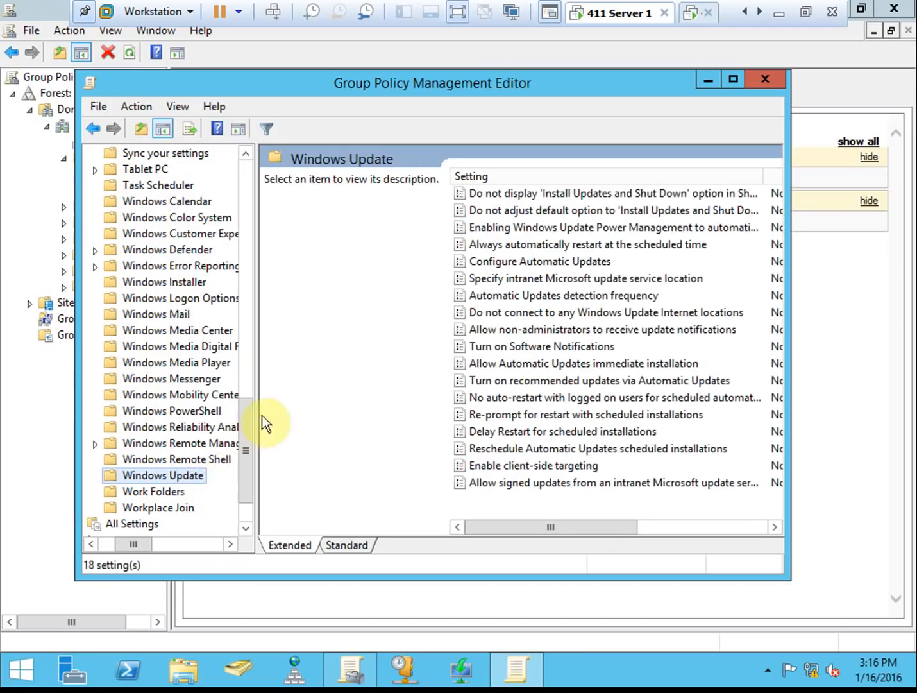
- Enlarge the editor window, widen the tree pane and show the Windows Update settings as a plain list
drag(76, 199, 11, 195)
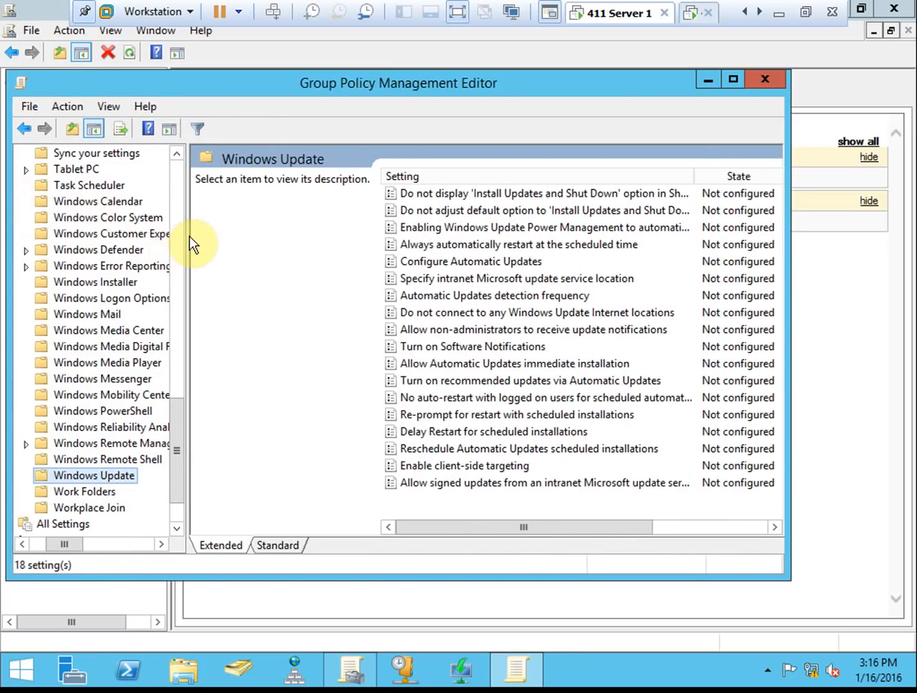
drag(187, 236, 253, 234)
click(48, 543)
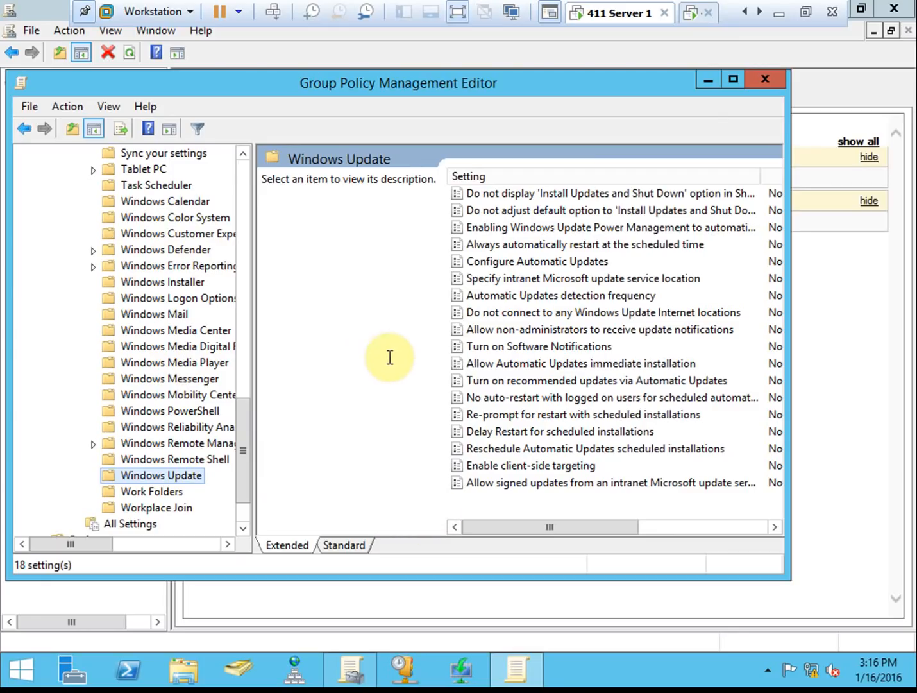
click(353, 548)
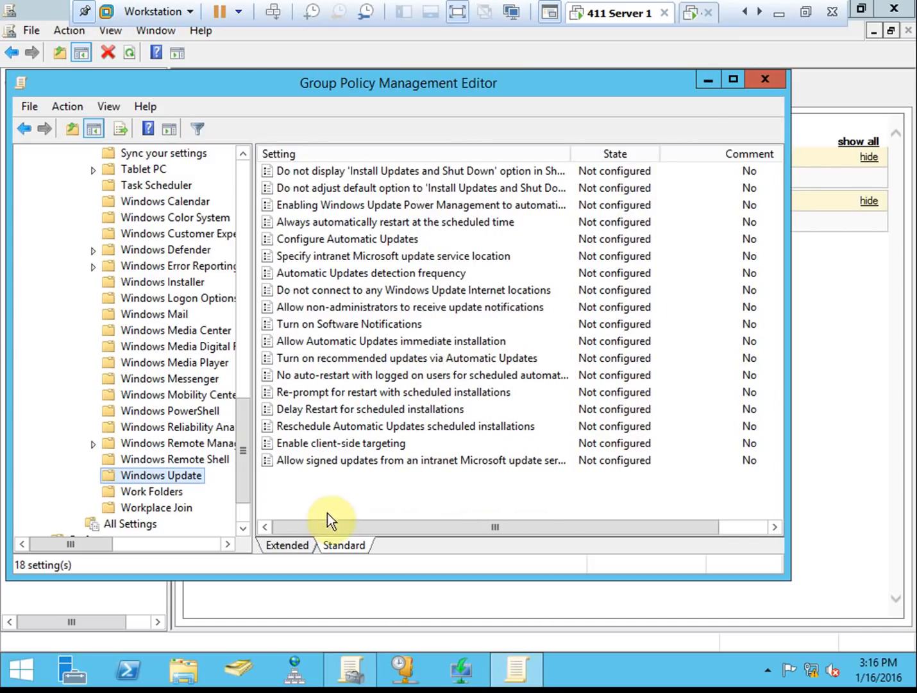
- Read the Allow non-administrators to receive update notifications description, then restore the State and Comment columns
click(290, 545)
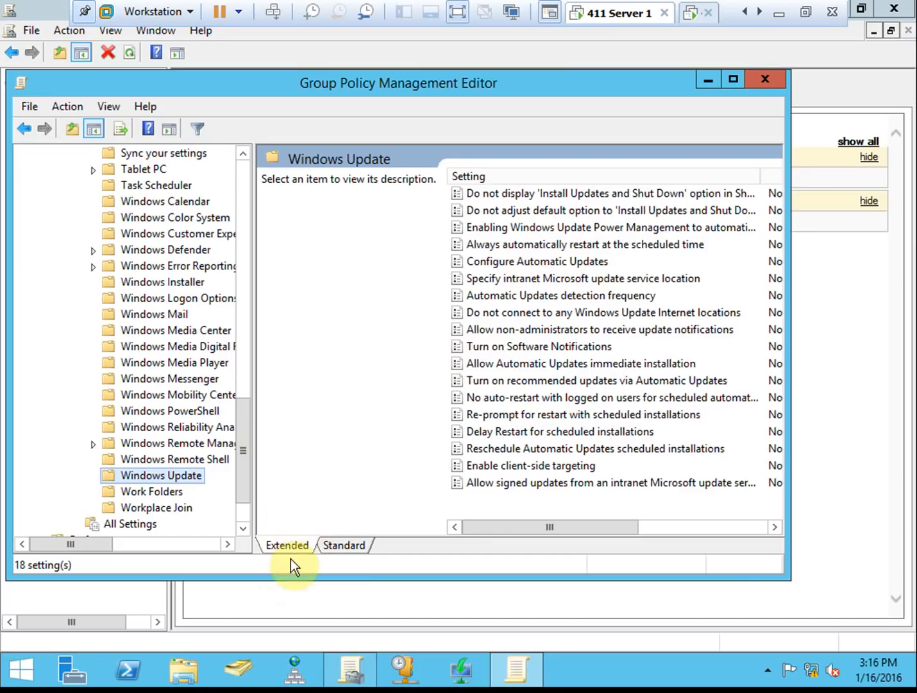
click(512, 333)
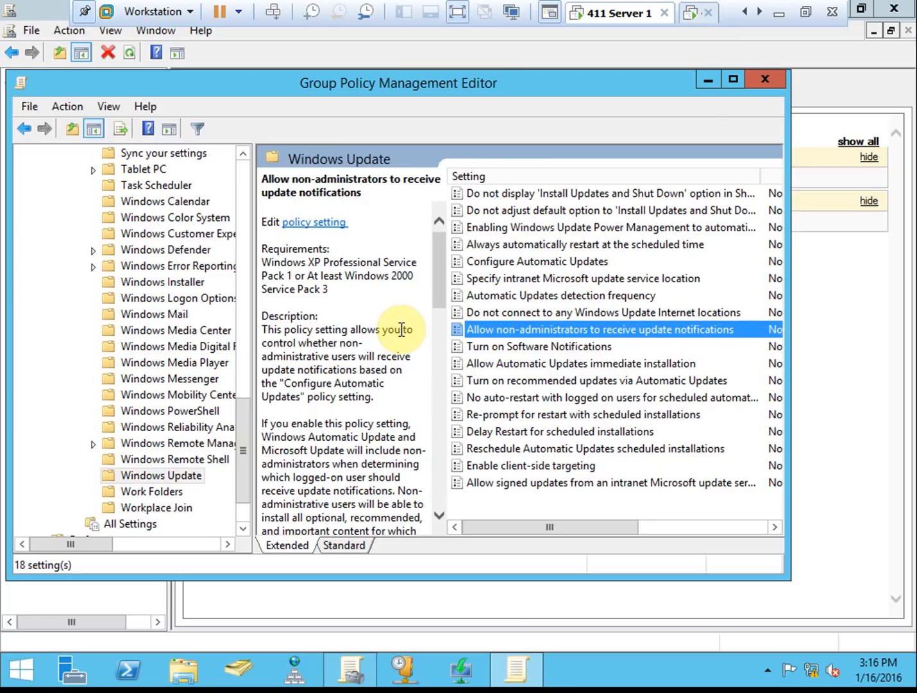
click(352, 546)
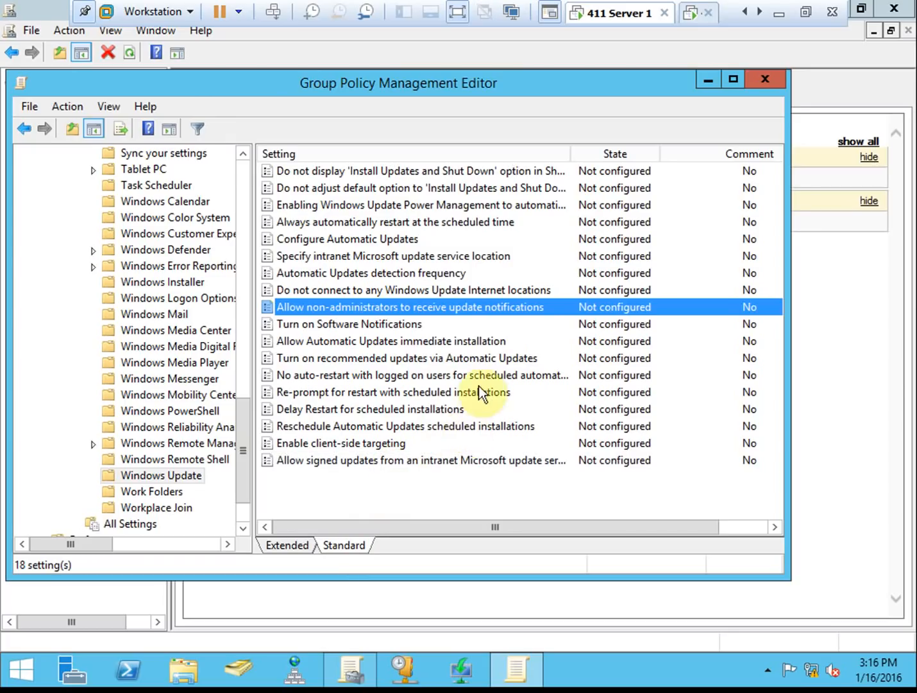
click(381, 444)
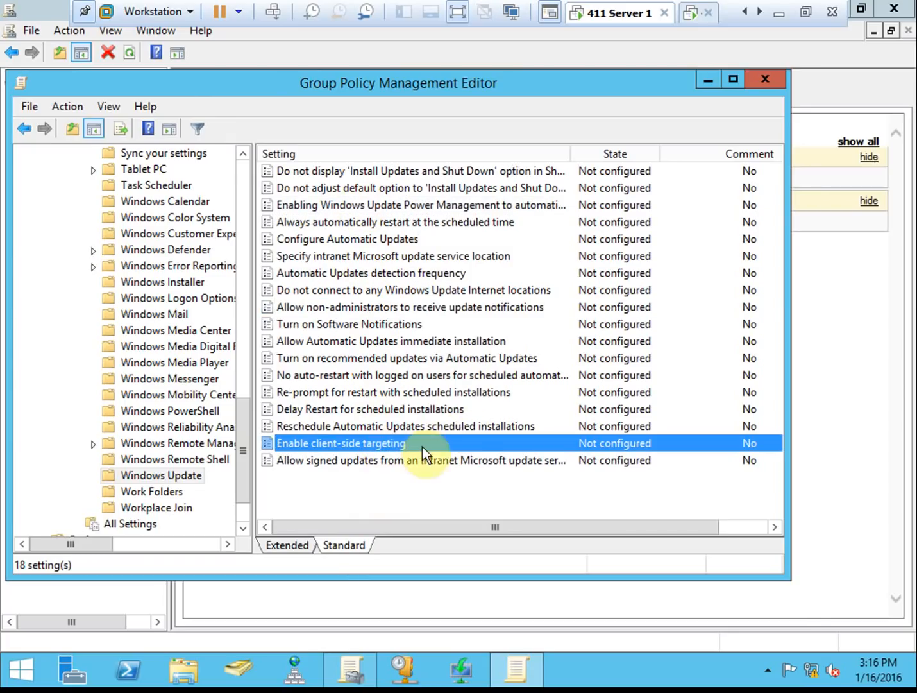
- Set Enable client-side targeting to Enabled with target group name 'Desktops' and confirm
right_click(382, 442)
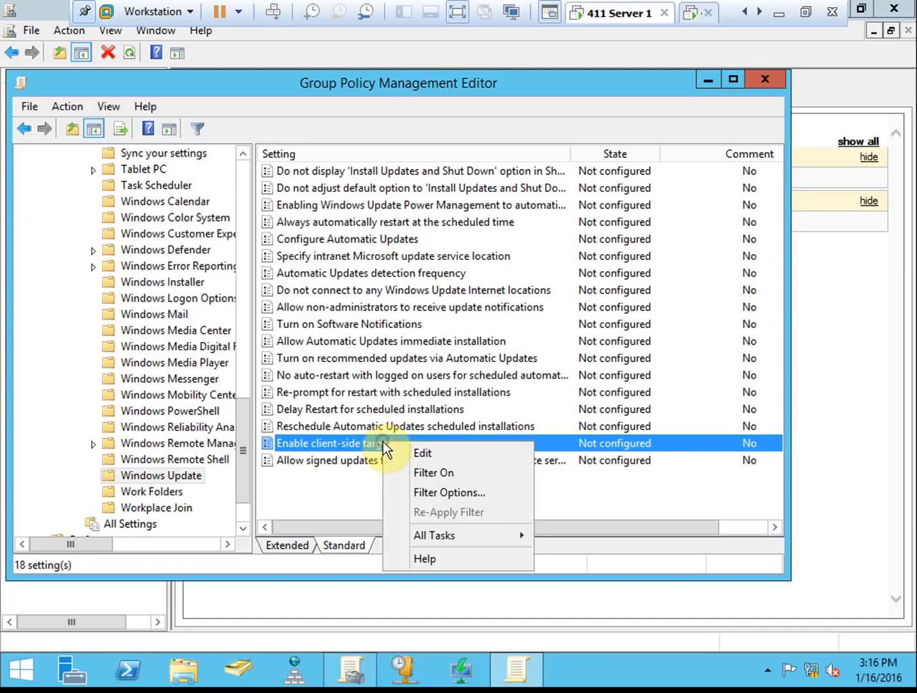
click(441, 448)
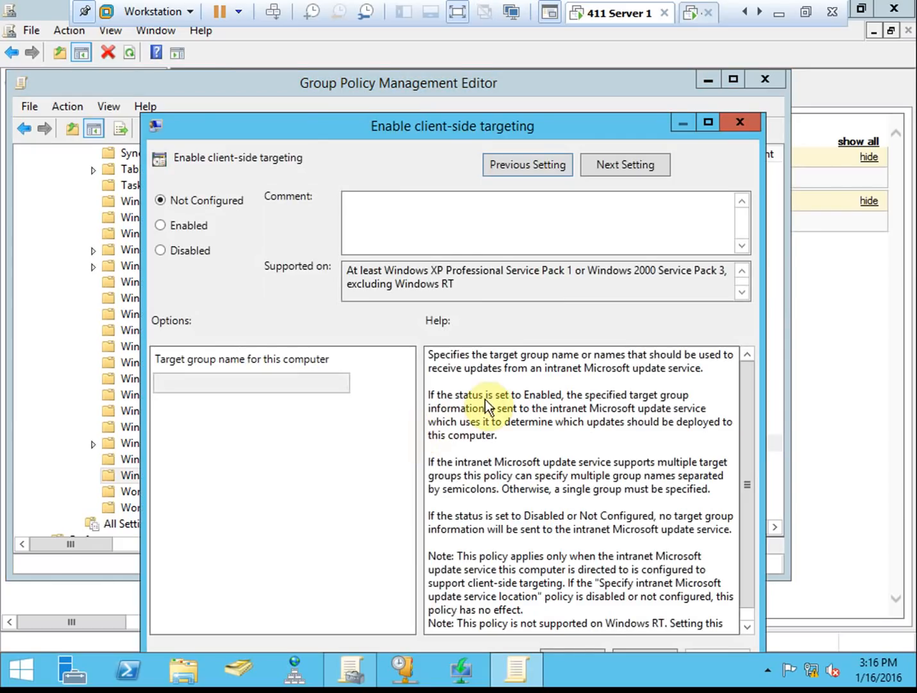
click(200, 225)
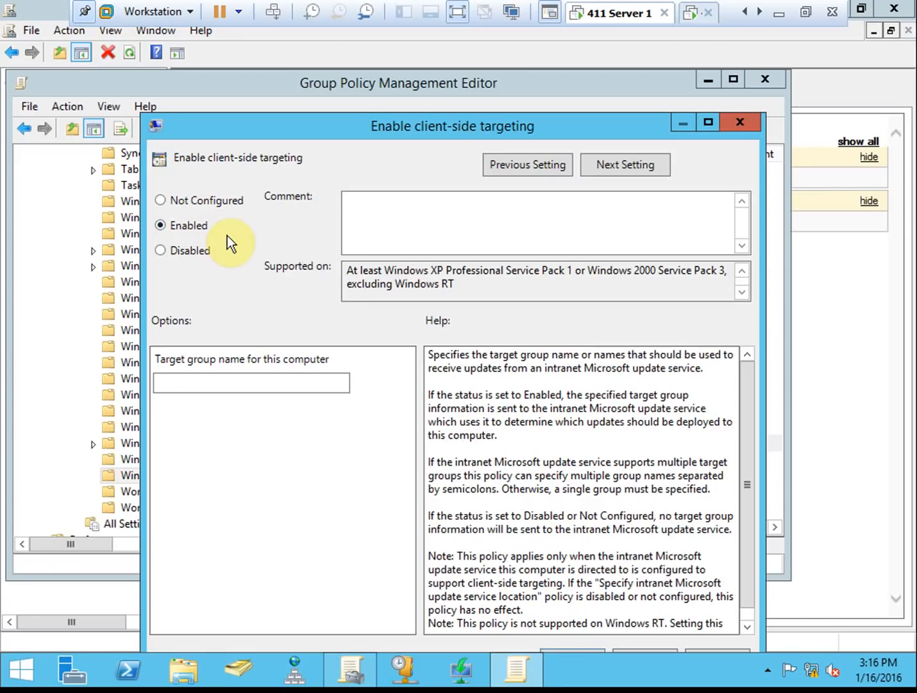
click(187, 250)
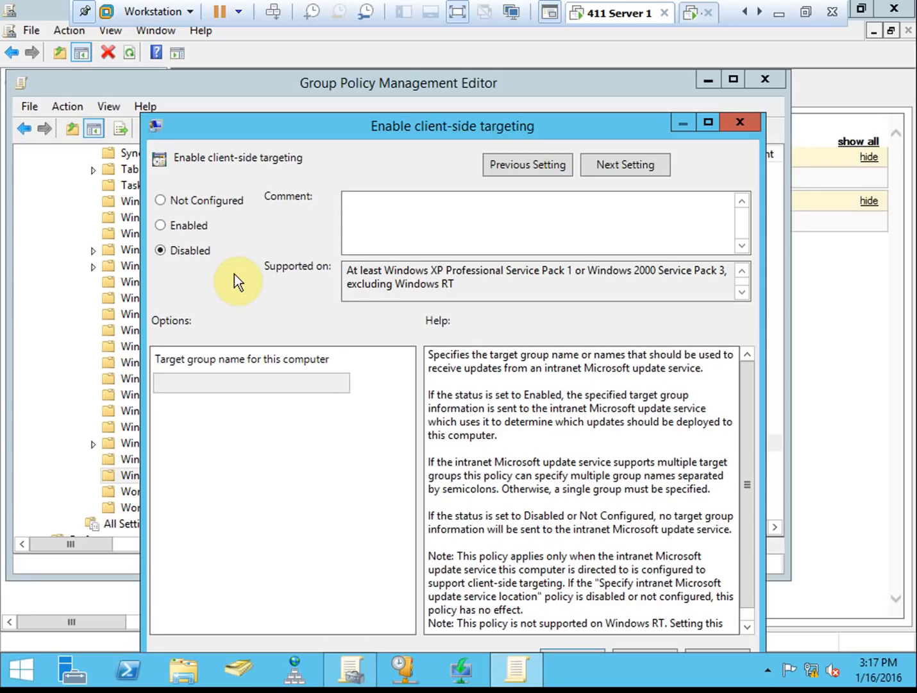
click(204, 226)
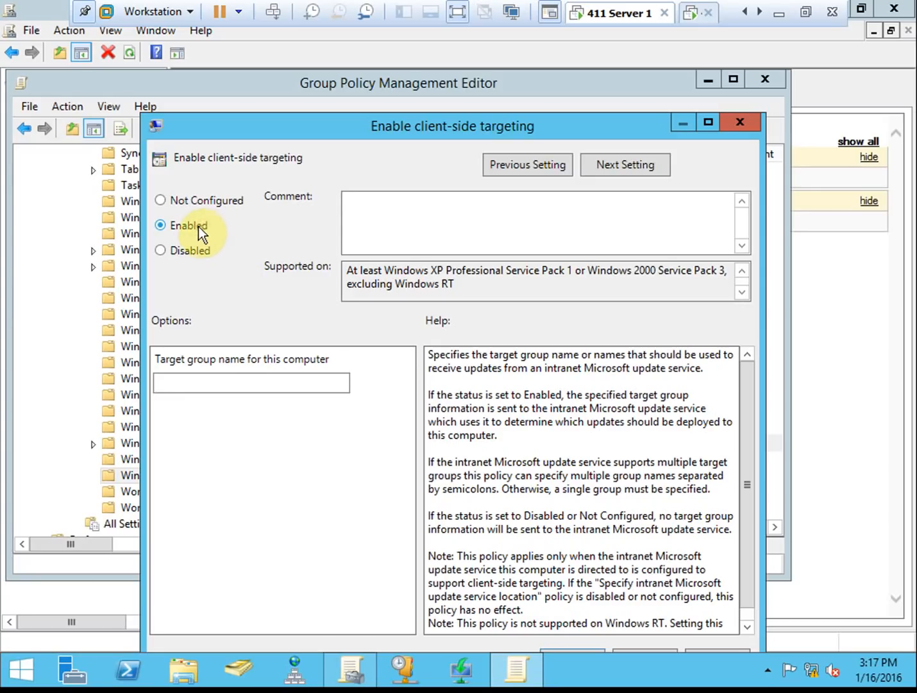
click(232, 384)
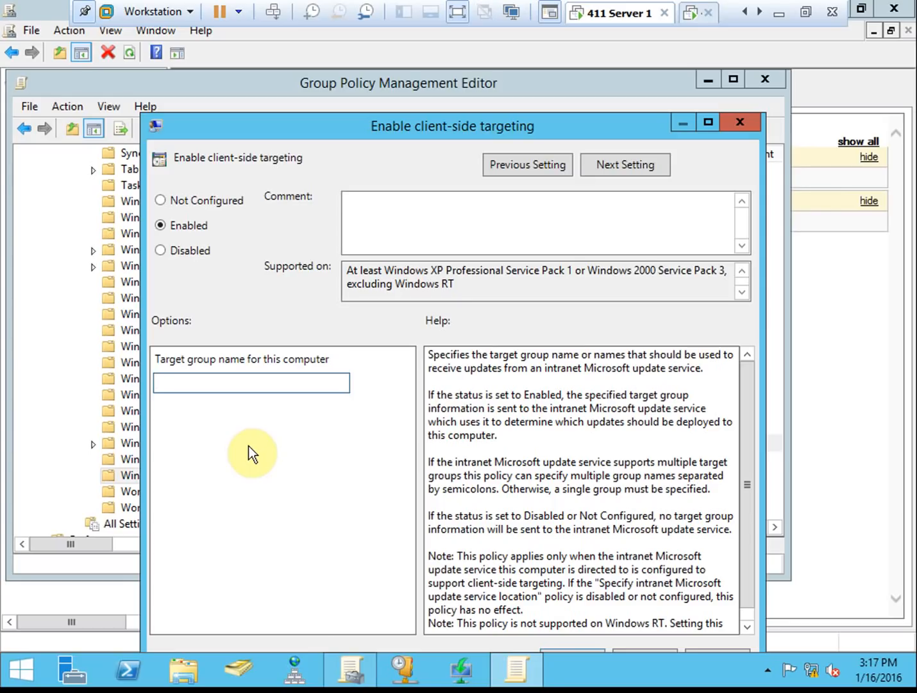
text(De)
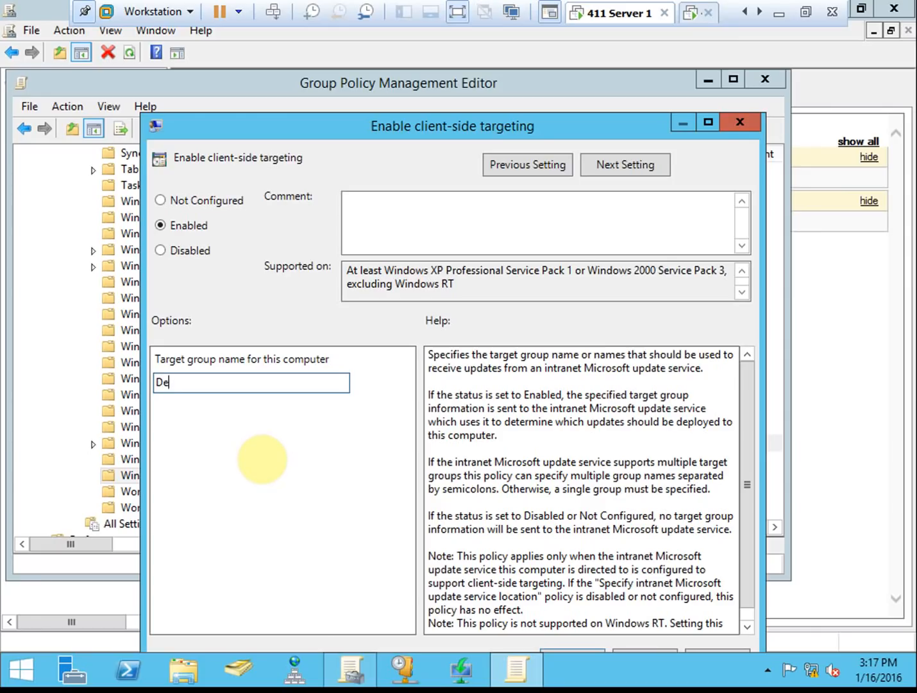
text(sktops)
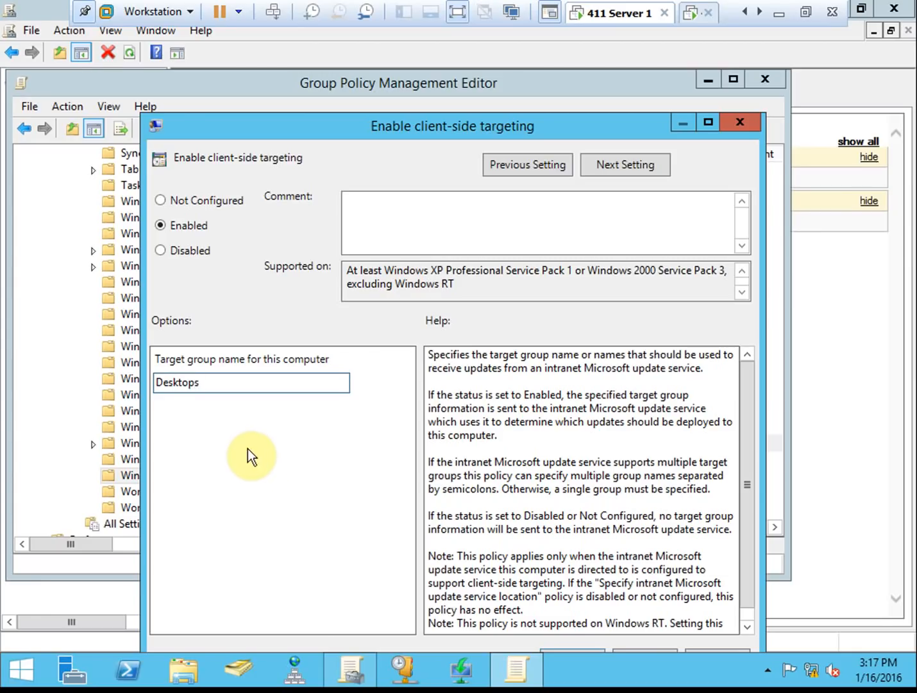
click(227, 380)
double_click(142, 377)
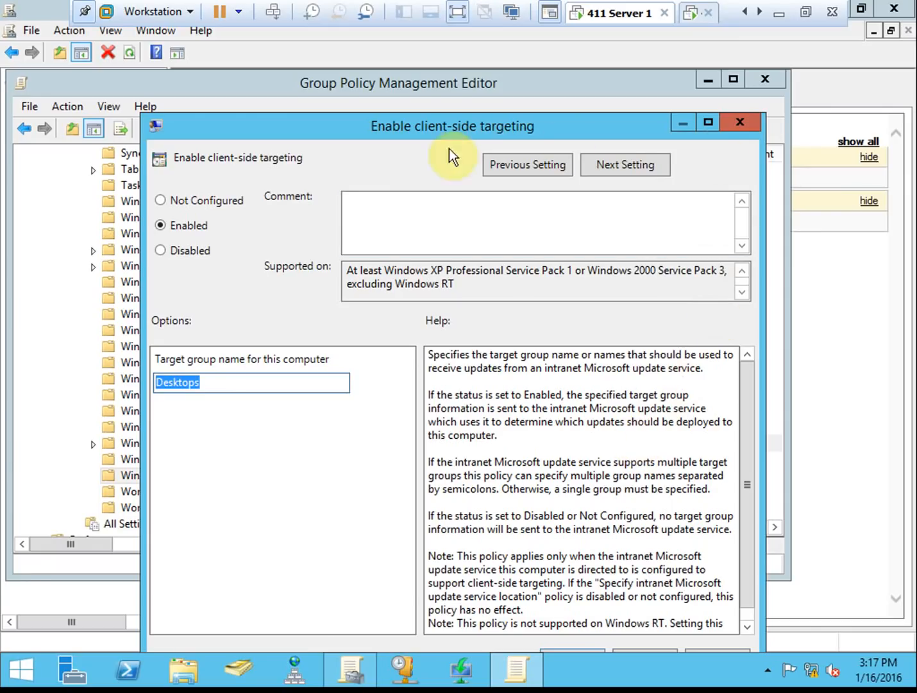
drag(630, 127, 635, 66)
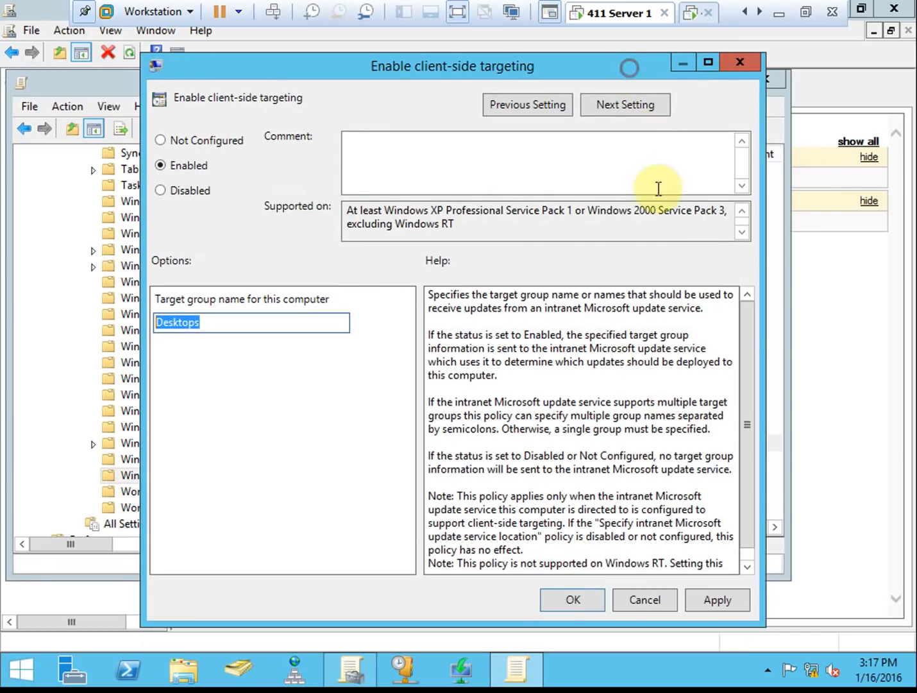
click(575, 599)
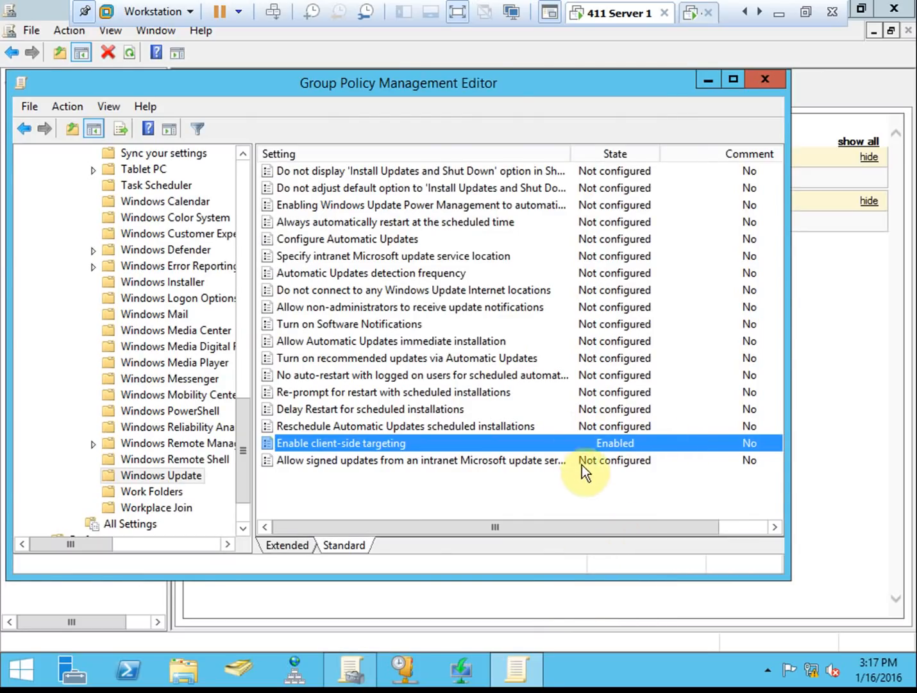
- Add the comment 'Configure desktops to utilize WSUS on 411Server2' to Enable client-side targeting
double_click(406, 440)
click(383, 136)
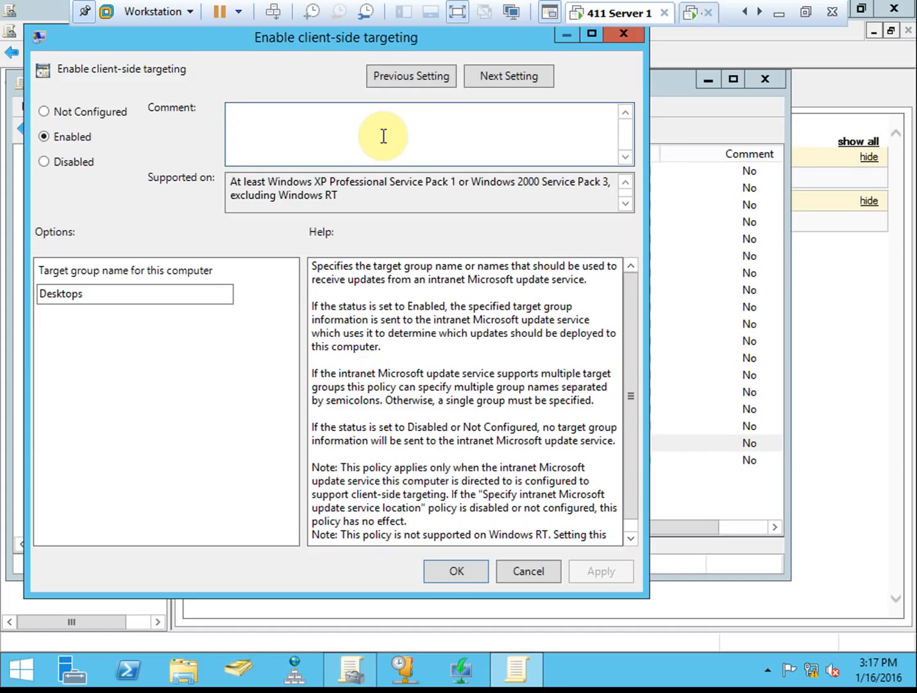
text(Configure)
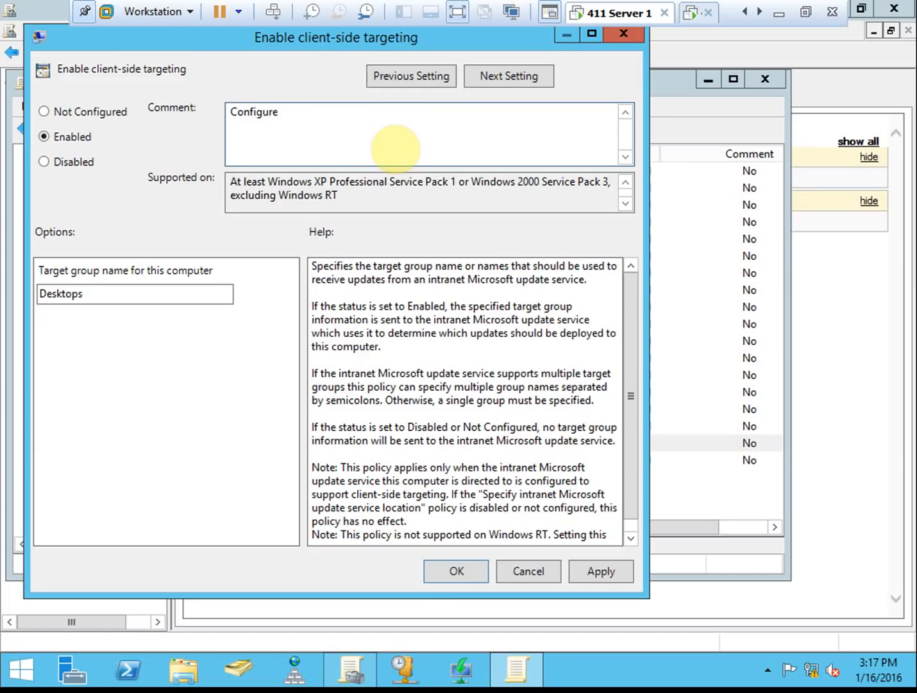
text( desktops to utilize W)
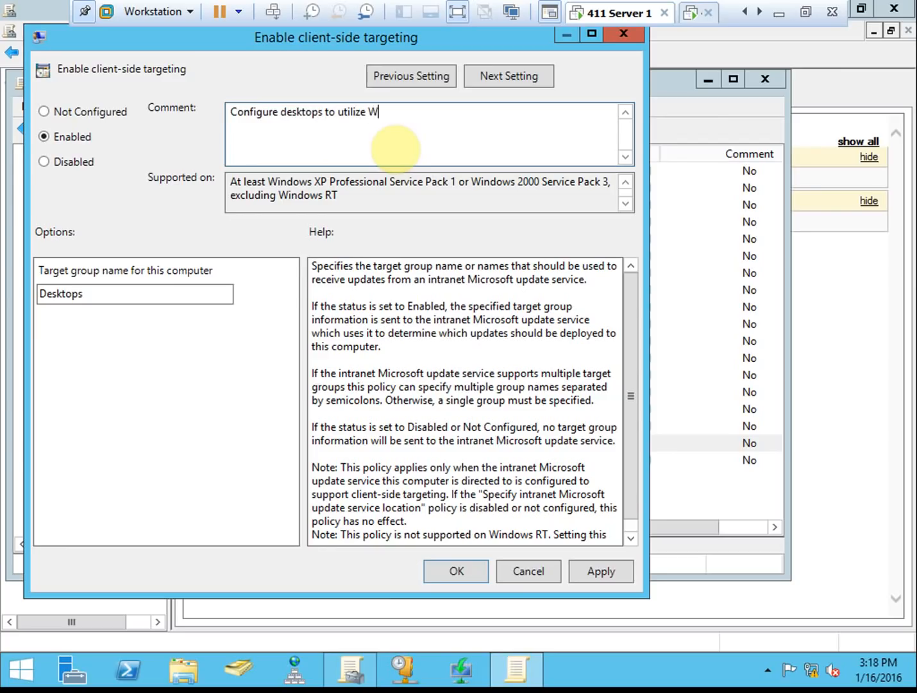
text(SUS on 411Server2)
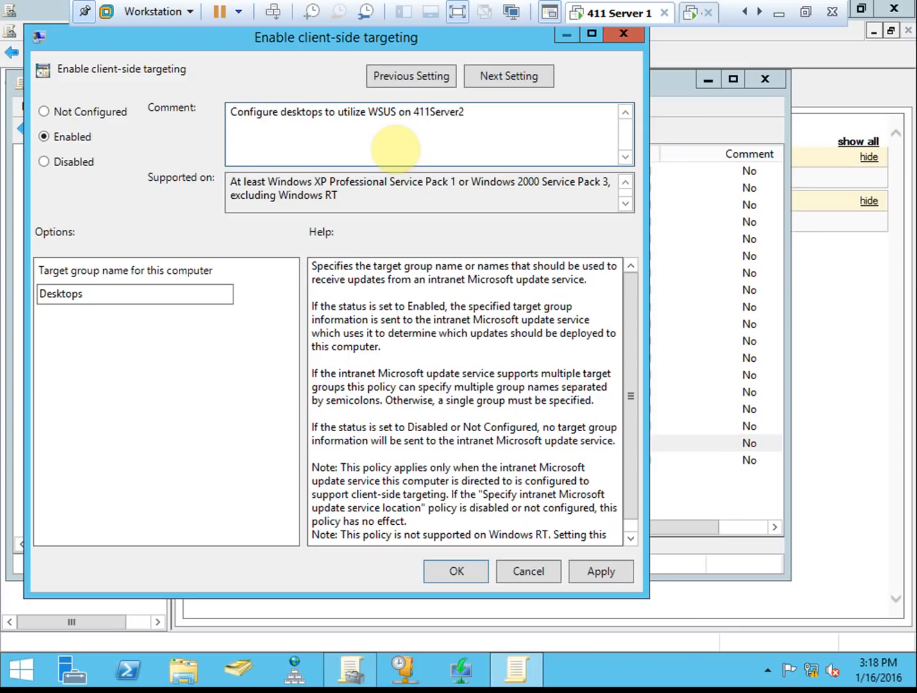
click(631, 512)
click(460, 565)
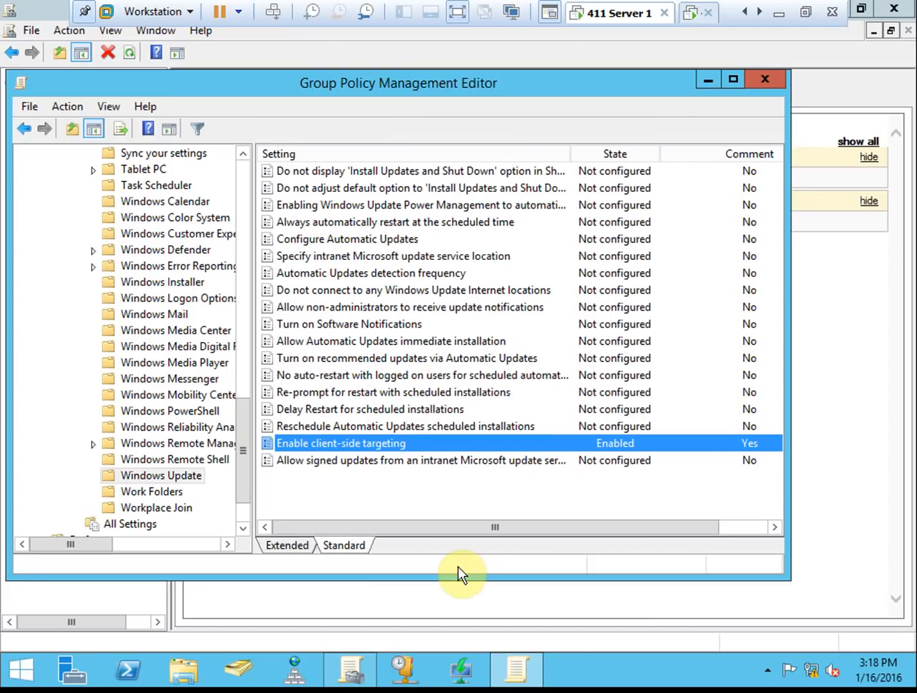
drag(622, 526, 735, 528)
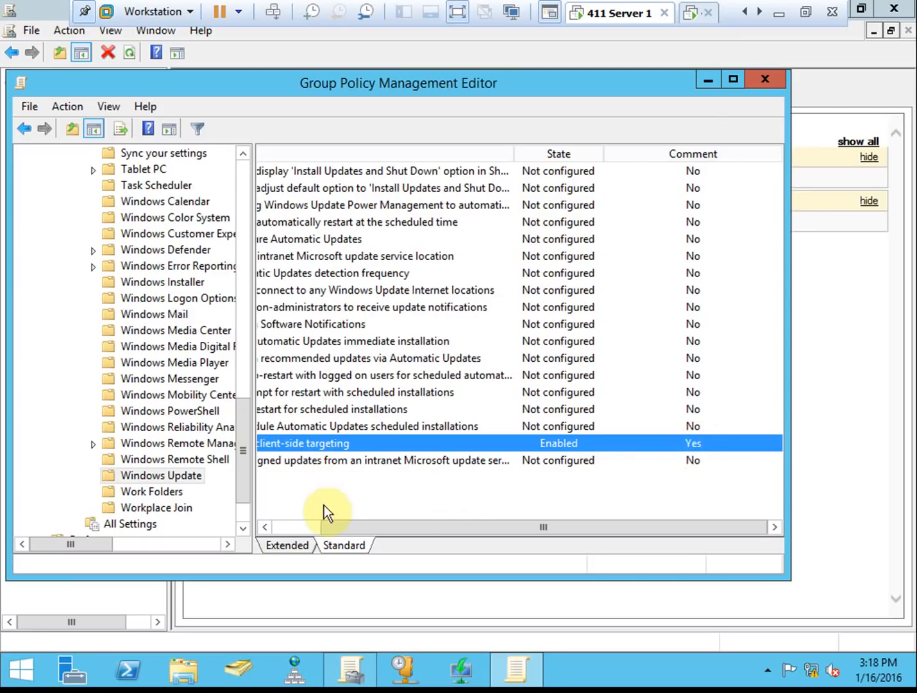
click(302, 545)
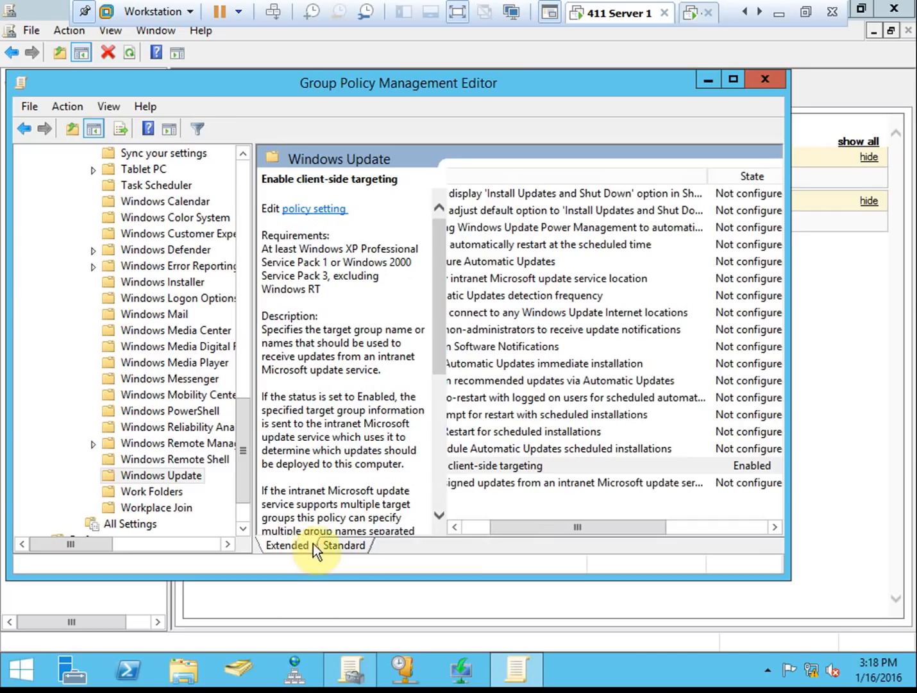
click(342, 547)
drag(386, 528, 274, 525)
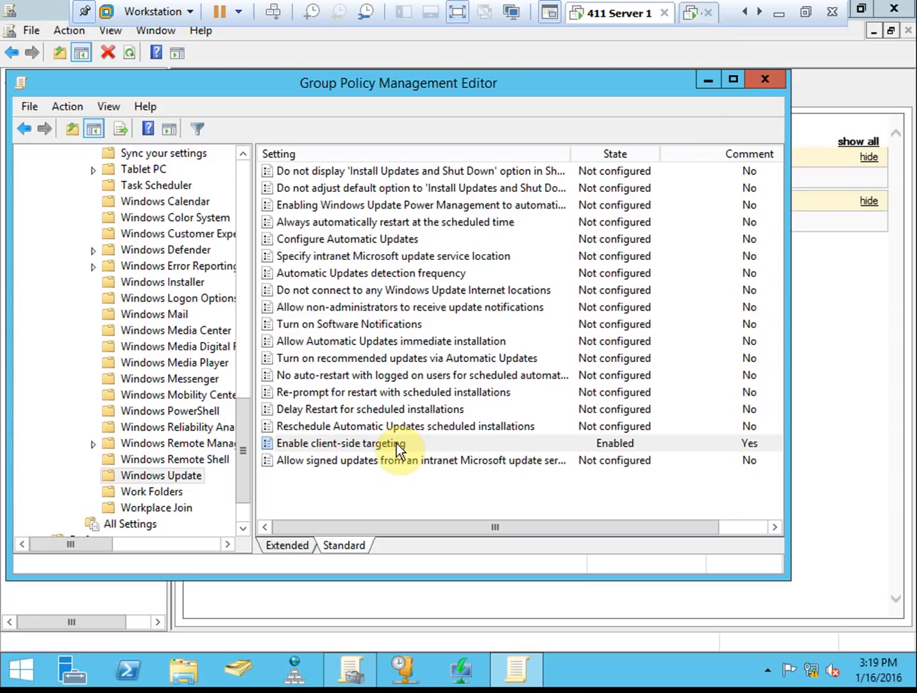
- Set Configure Automatic Updates to Enabled with option '3 - Auto download and notify for install'
click(370, 243)
double_click(408, 241)
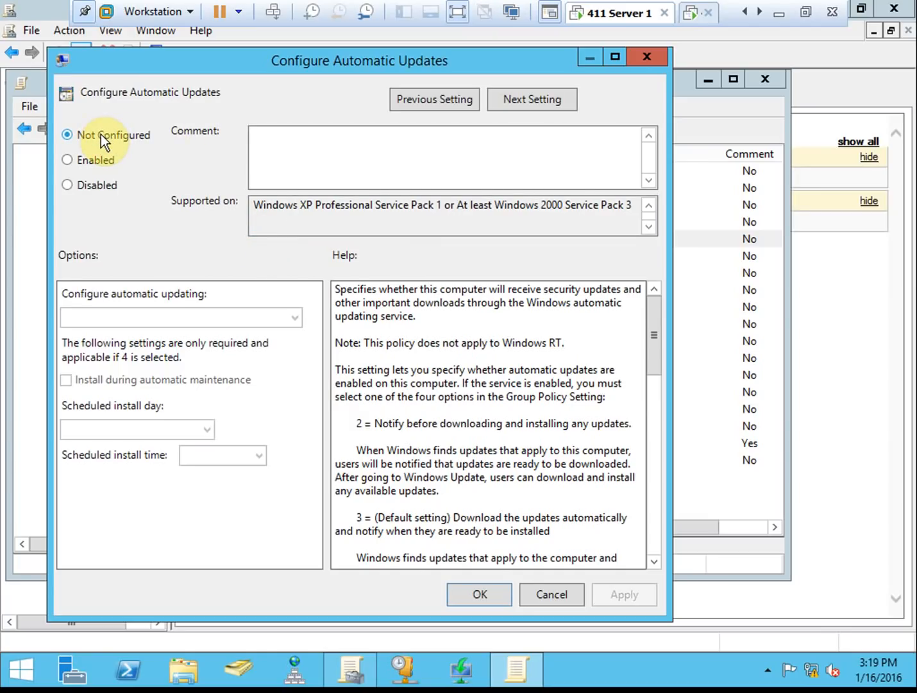
click(107, 184)
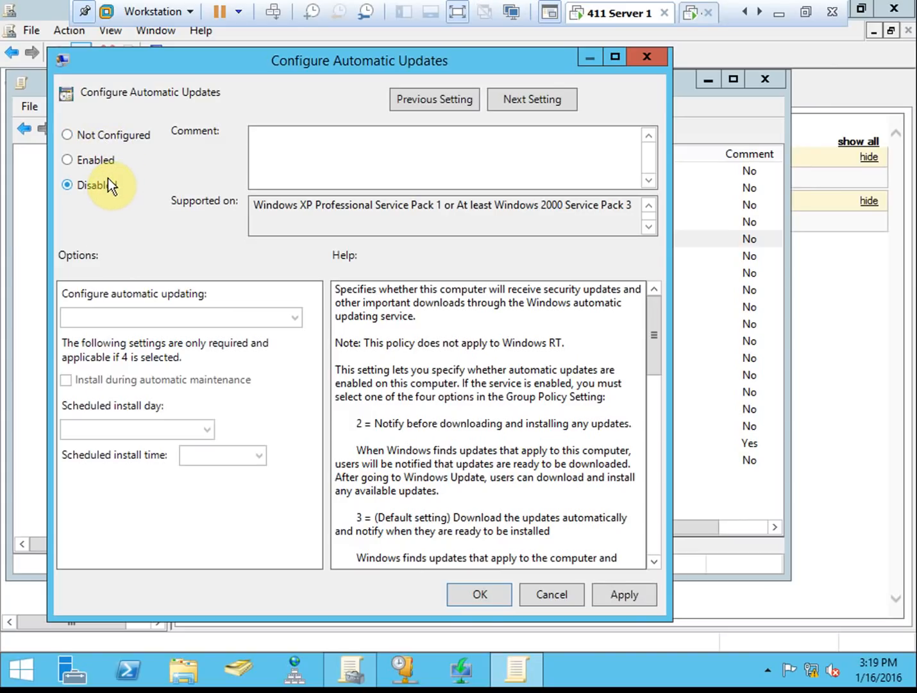
click(103, 162)
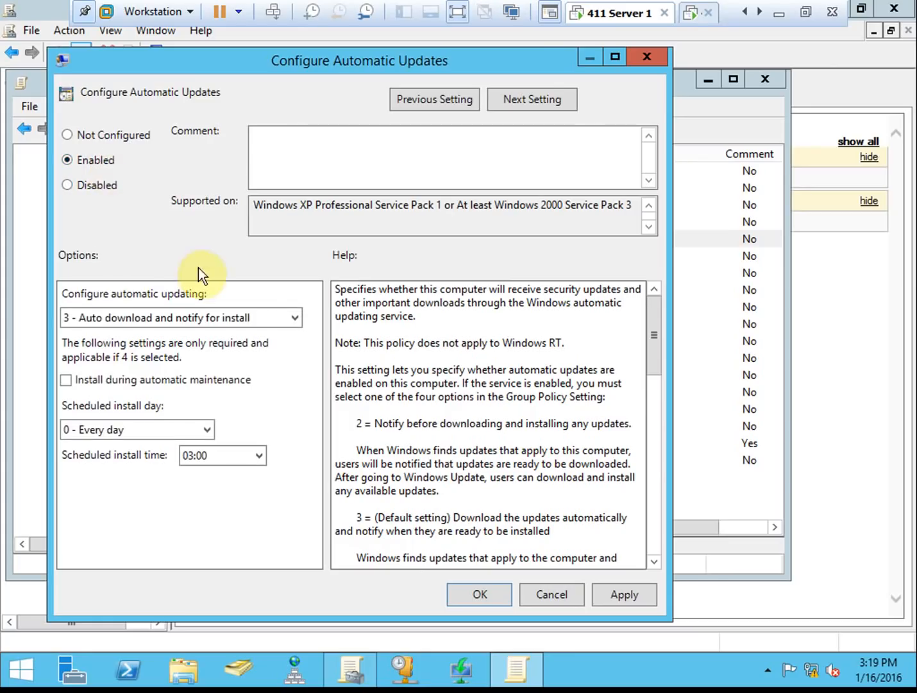
click(294, 314)
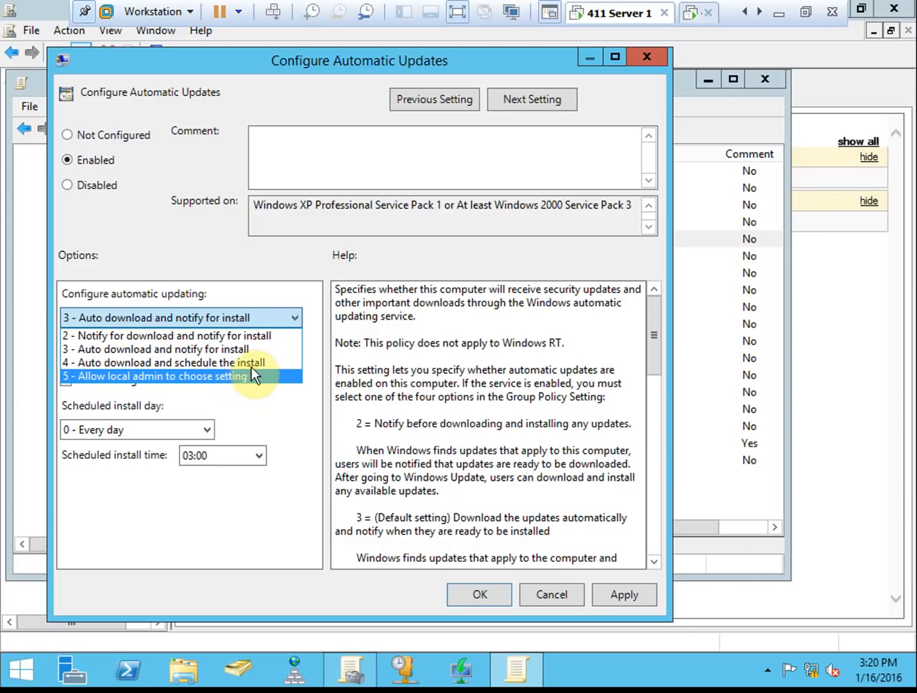
click(193, 351)
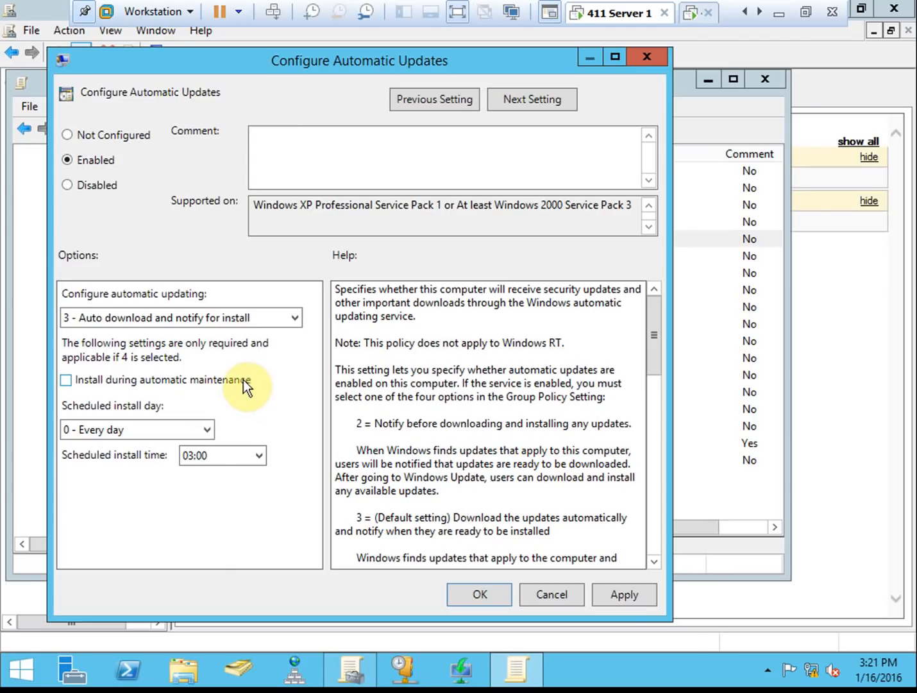
click(243, 380)
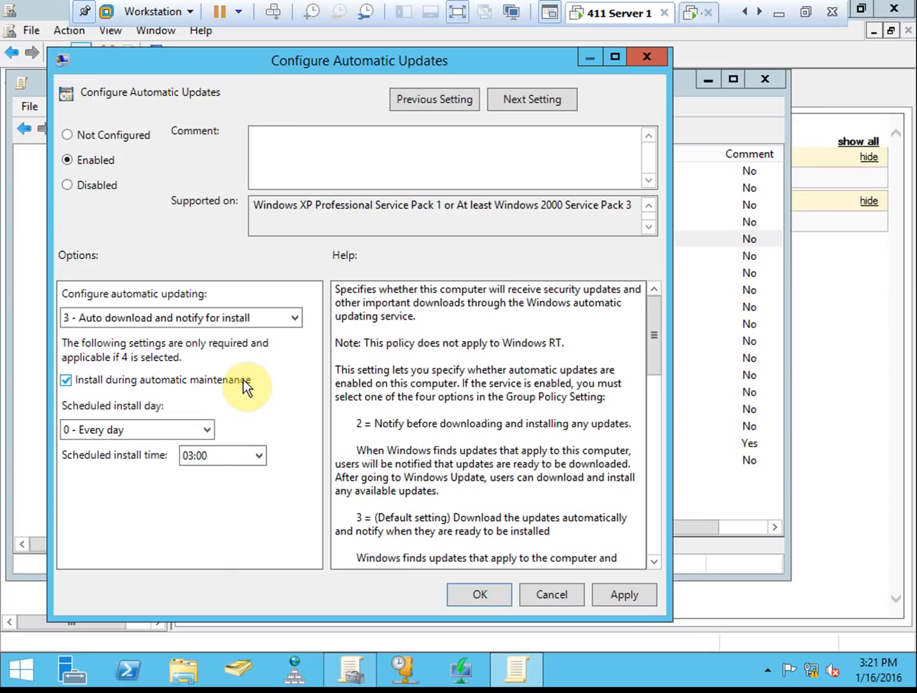
click(200, 381)
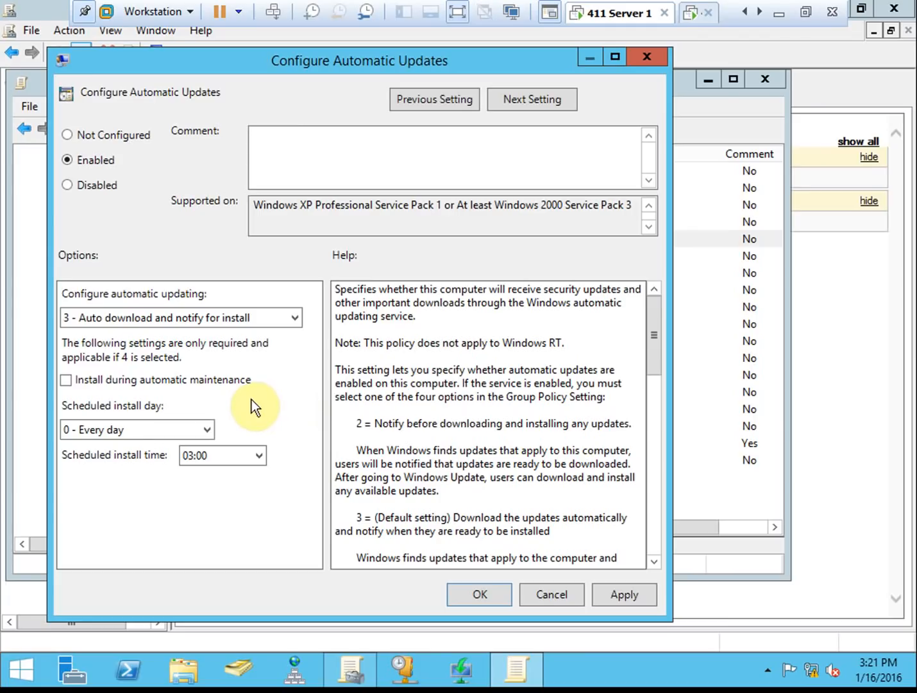
click(159, 432)
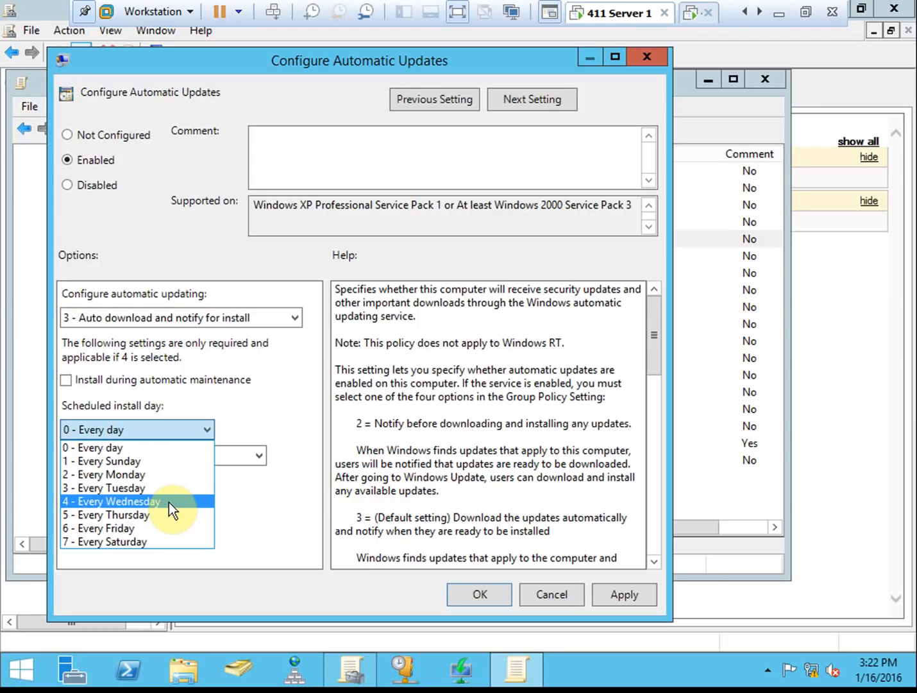
- Keep every day as the install day, set install time to 12:00, and review the Help text
click(144, 447)
click(252, 452)
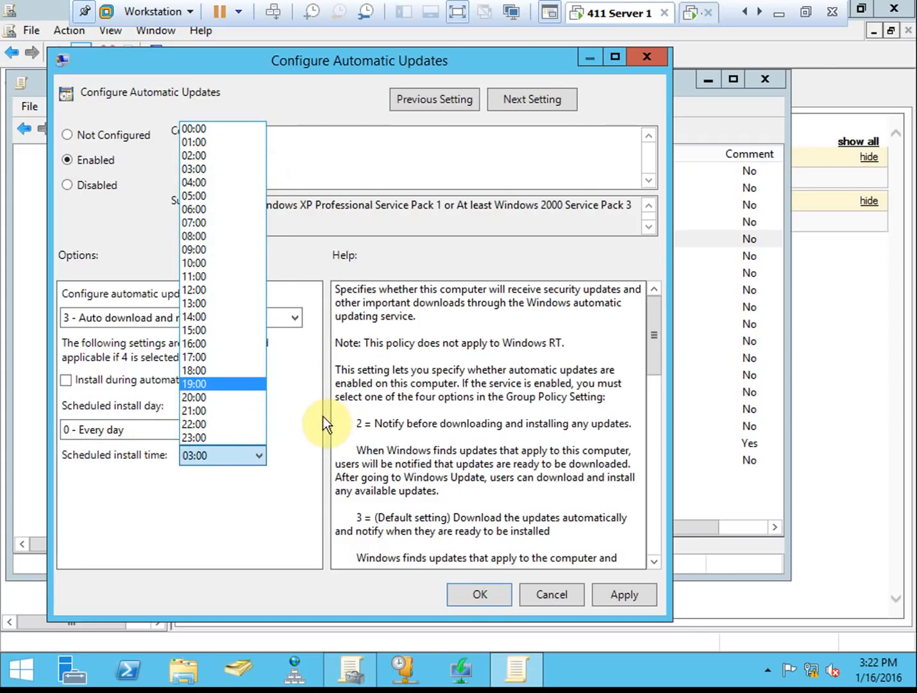
click(212, 291)
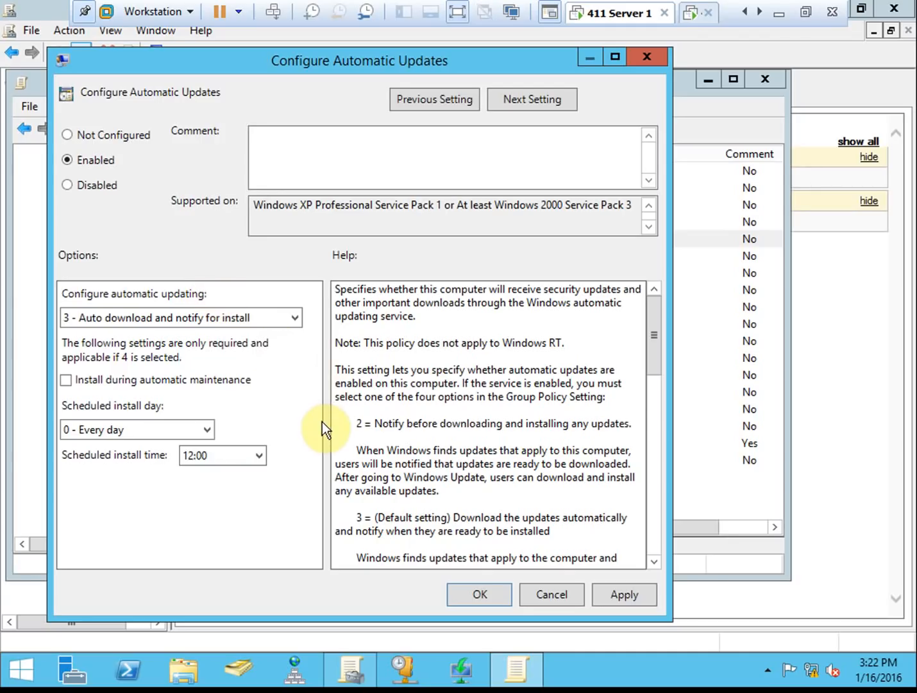
scroll(311, 403, down, 4)
scroll(308, 400, up, 4)
click(411, 468)
scroll(451, 478, down, 4)
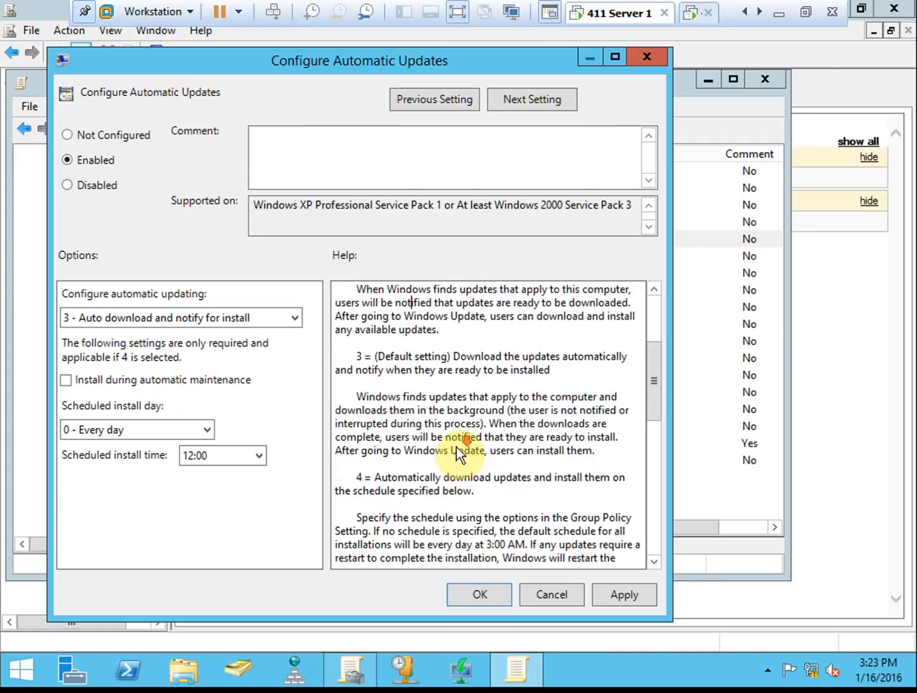
scroll(456, 446, down, 5)
scroll(479, 339, down, 5)
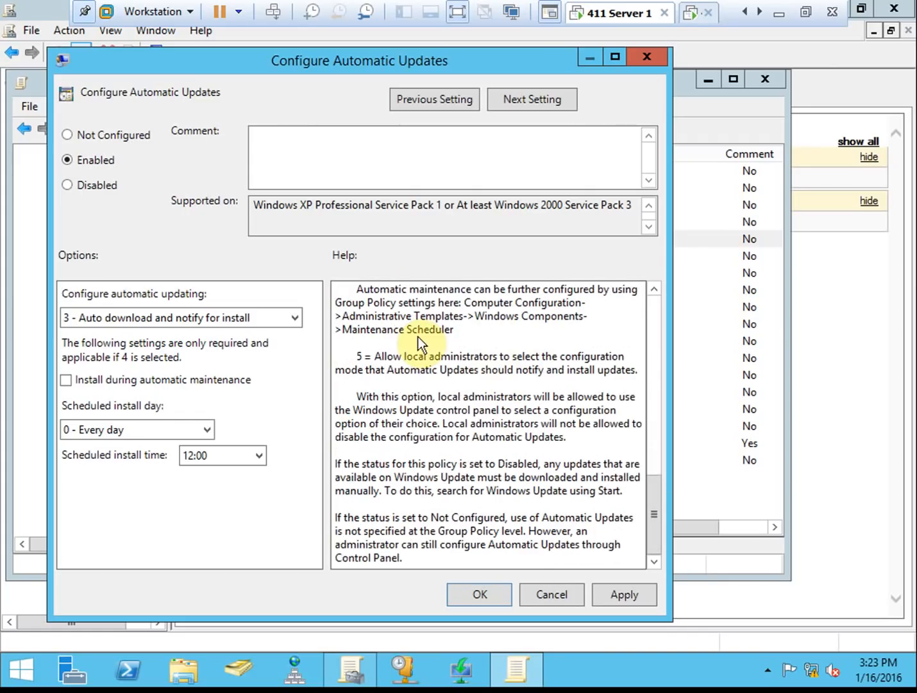
- Save Configure Automatic Updates, then open Specify intranet Microsoft update service location
click(477, 593)
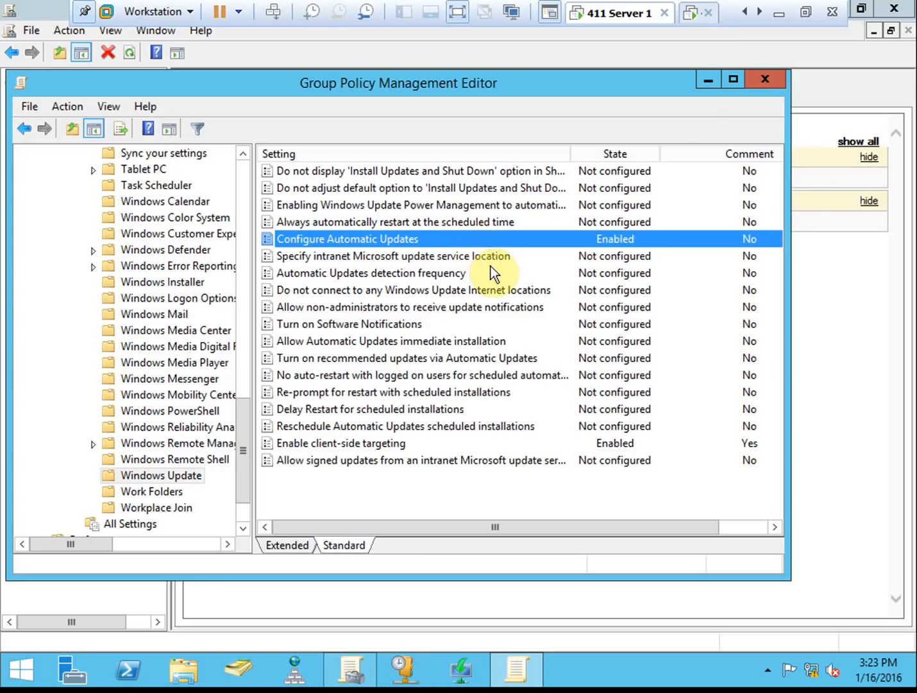
click(293, 258)
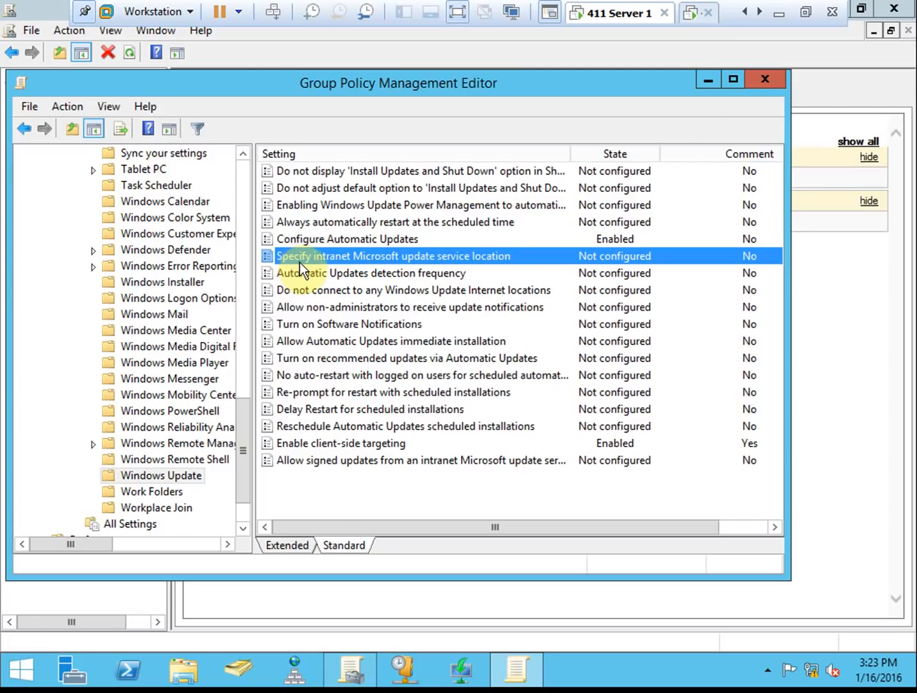
double_click(492, 255)
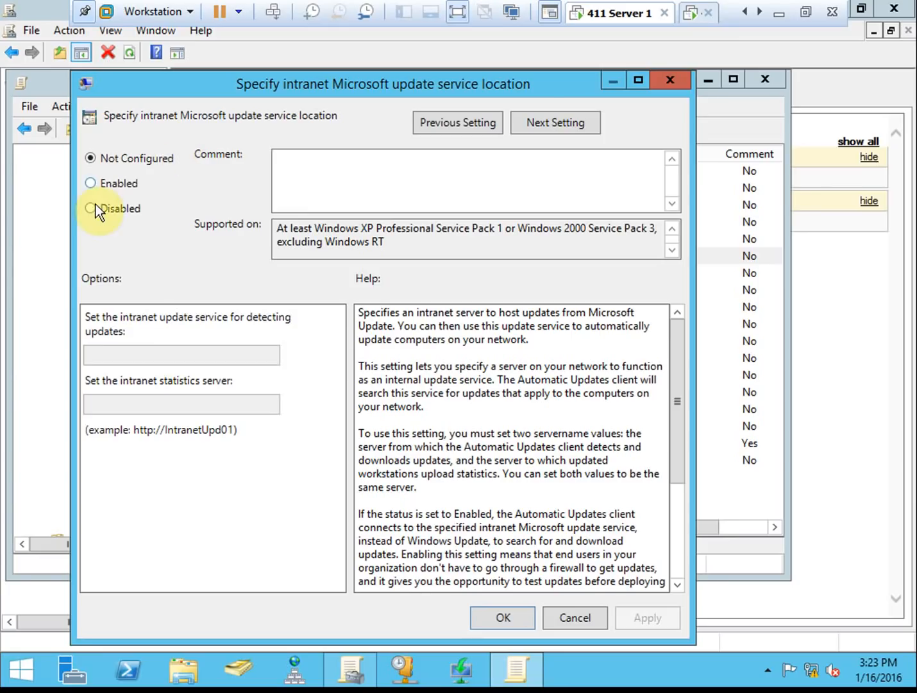
- Enable Specify intranet Microsoft update service location, ready to enter the detection server address
click(137, 183)
click(248, 353)
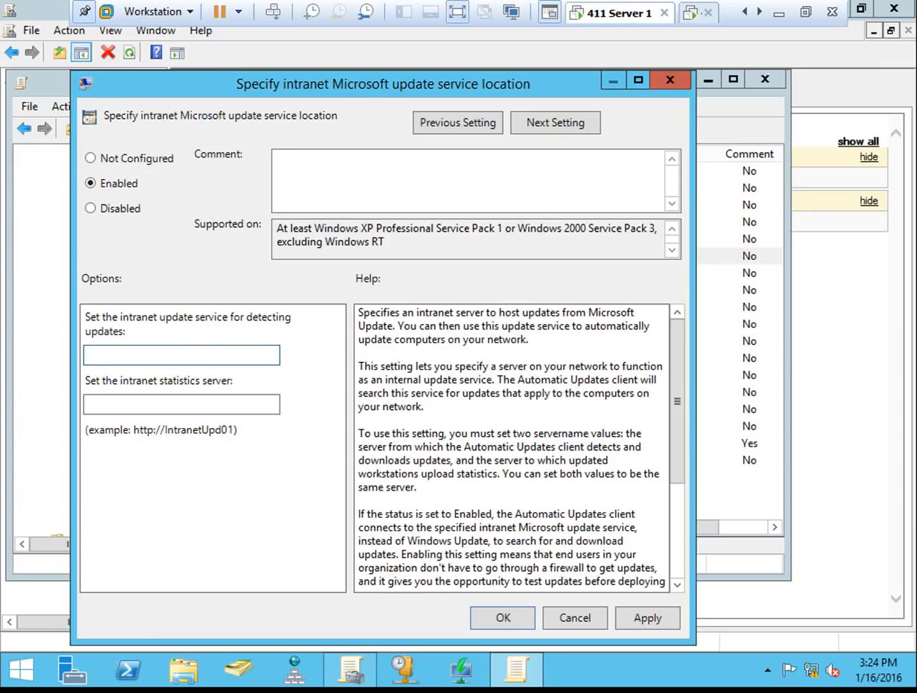
click(246, 356)
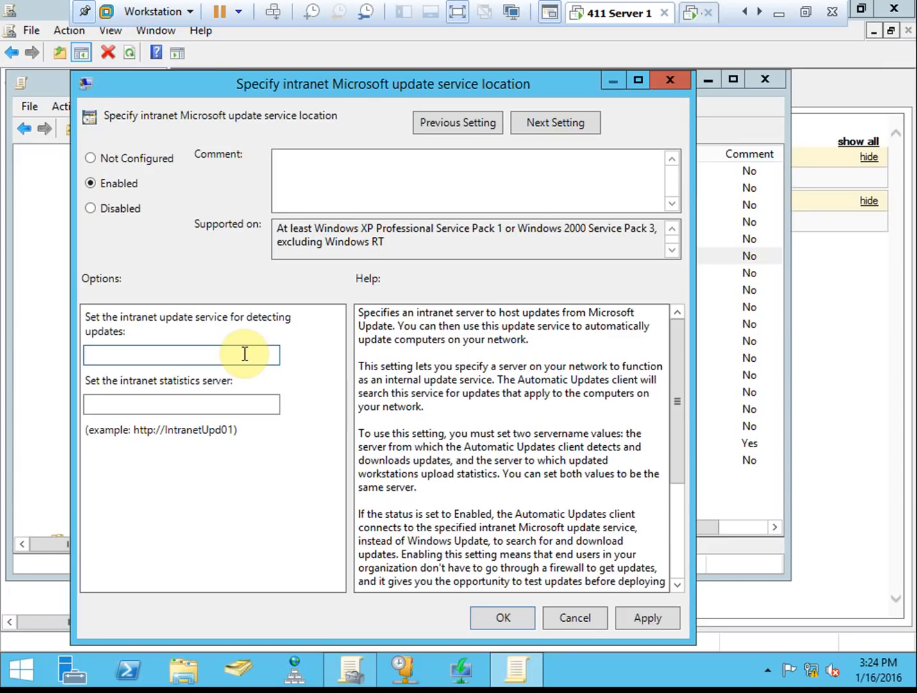
text(http)
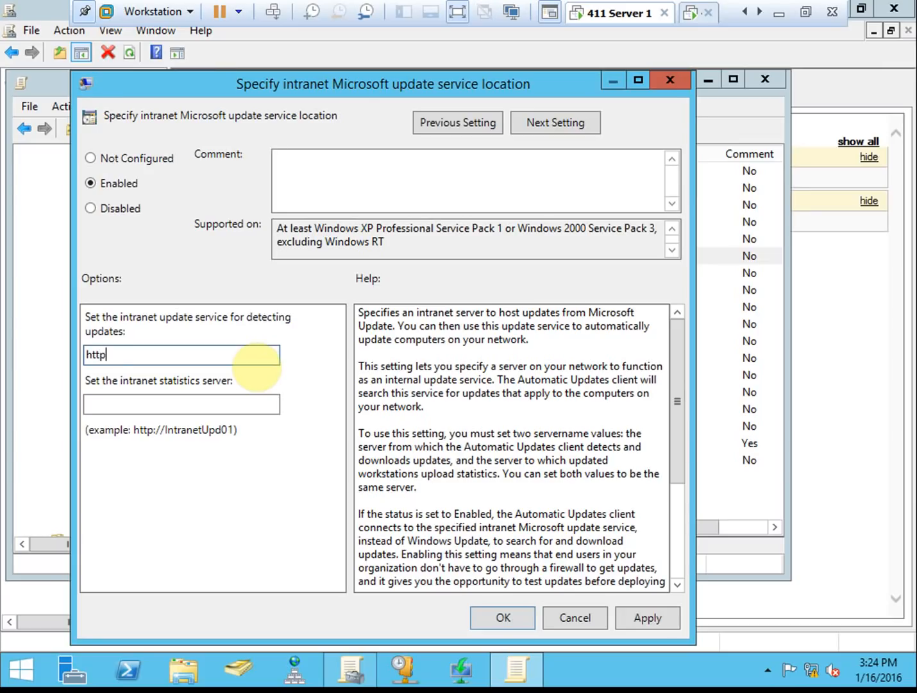
text(://411server2:8530)
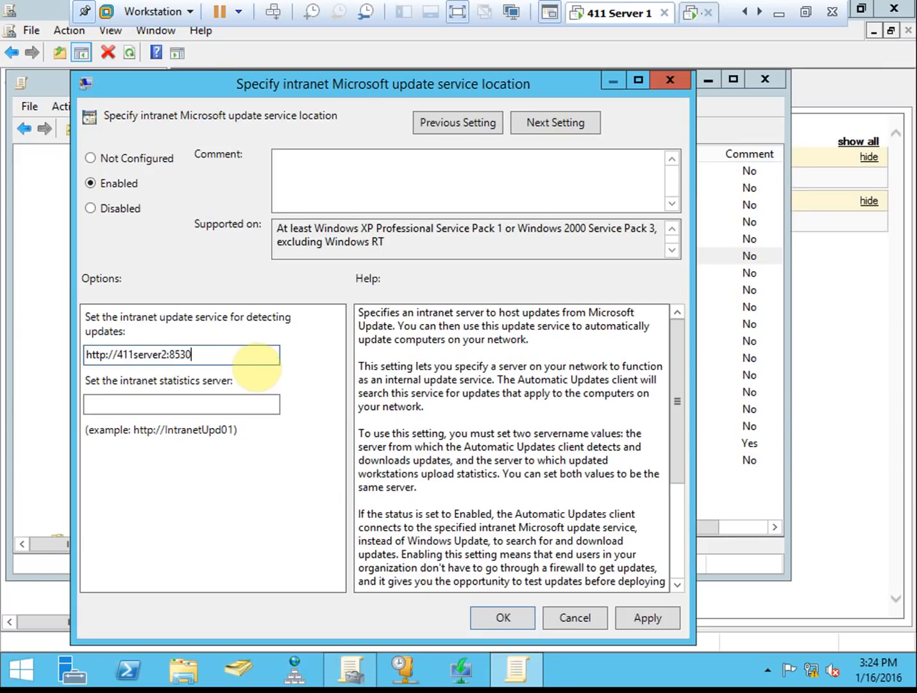
double_click(220, 354)
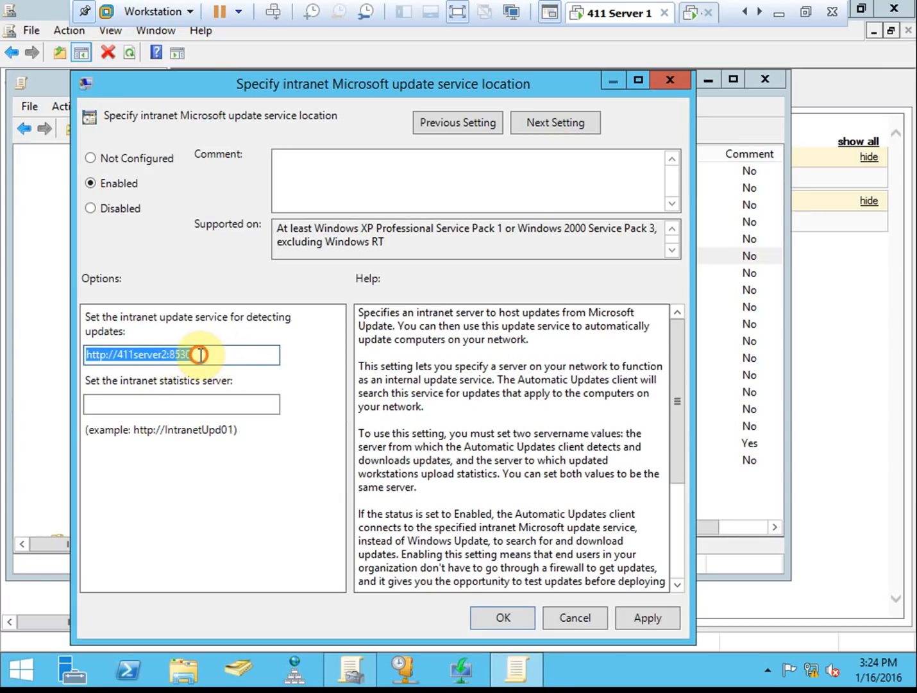
click(174, 354)
click(218, 348)
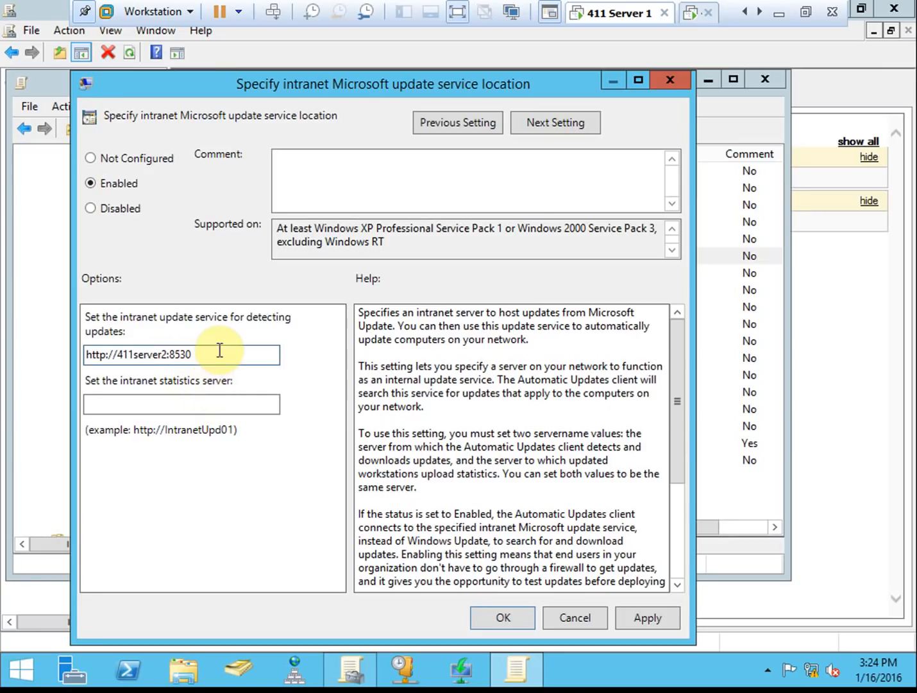
key(BackSpace)
text(1)
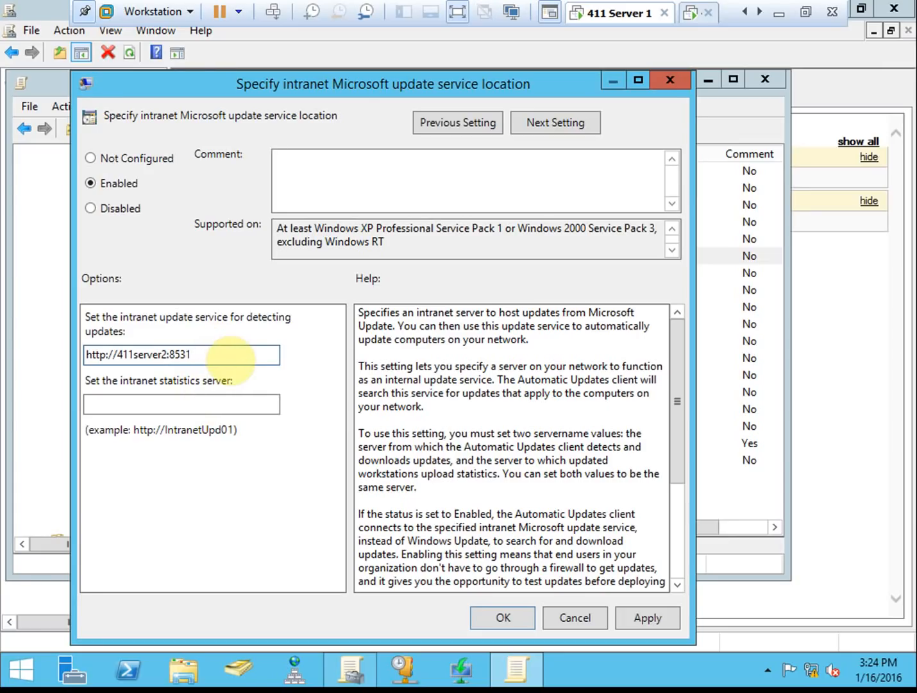
key(BackSpace)
text(0)
click(229, 401)
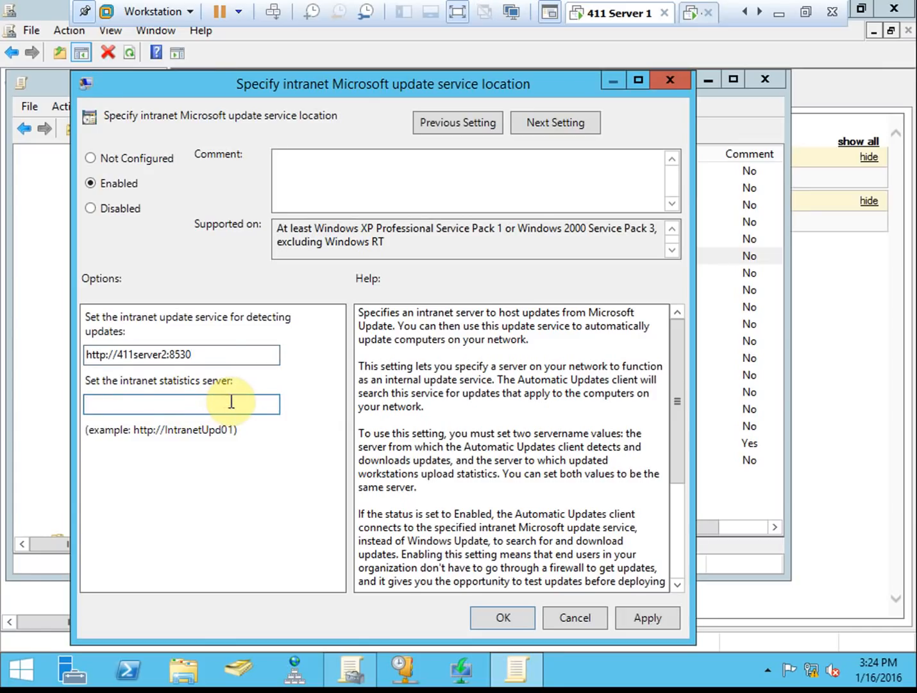
text(http://411server2:8530)
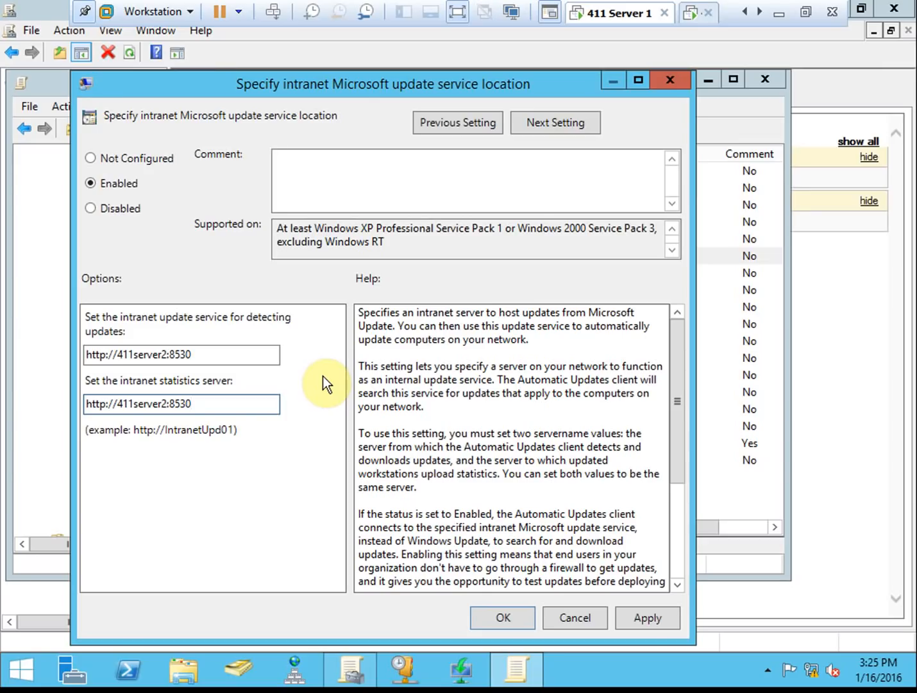
click(201, 353)
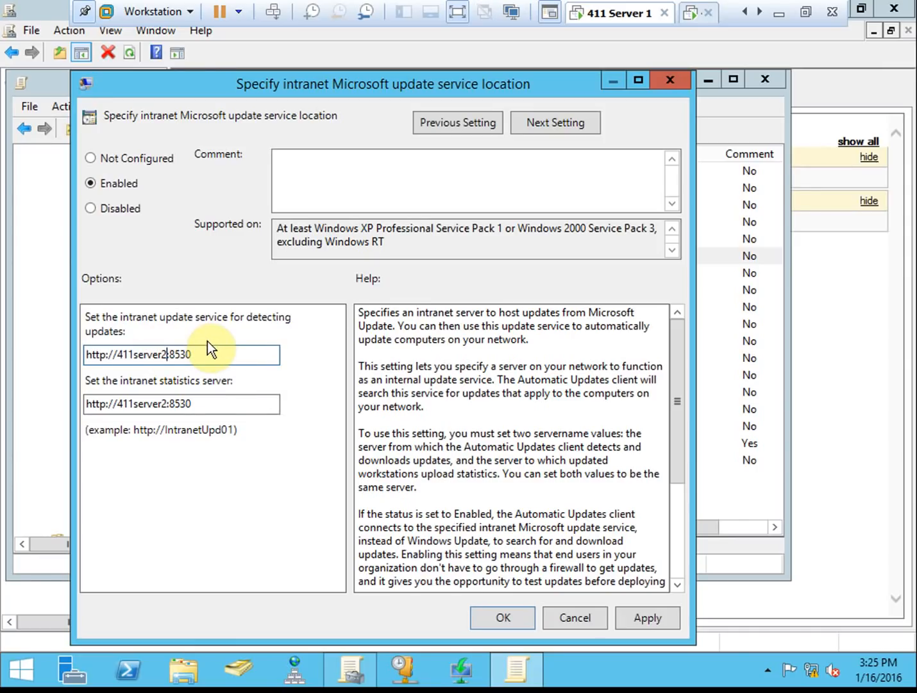
drag(228, 402, 20, 399)
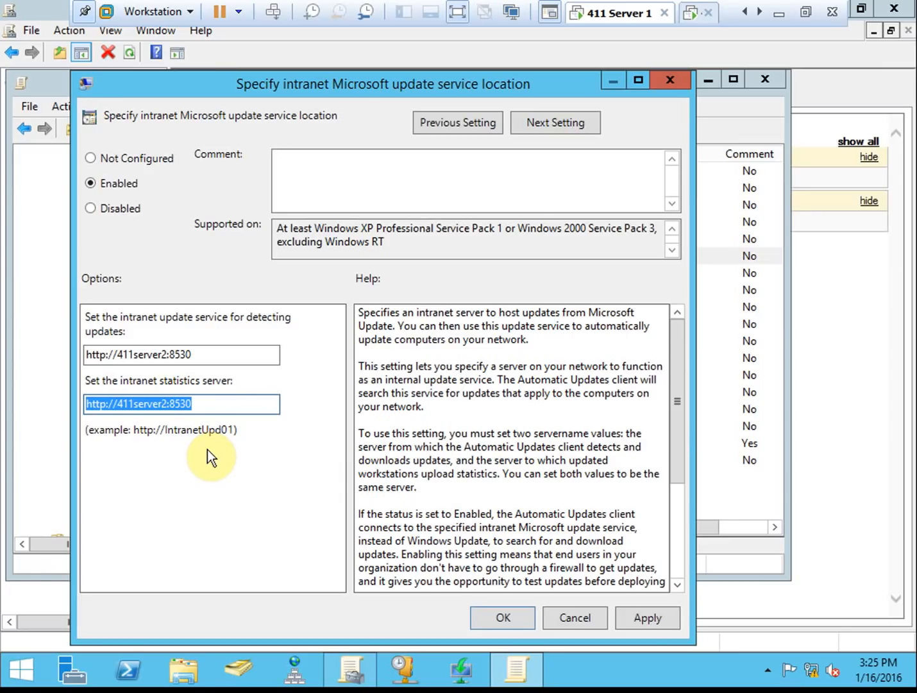
click(223, 353)
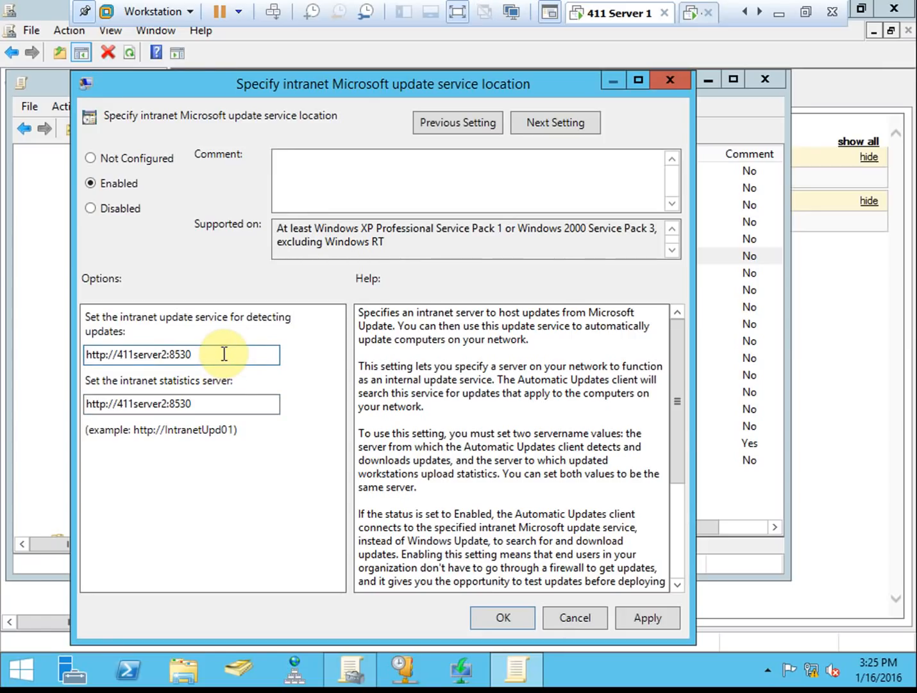
click(217, 404)
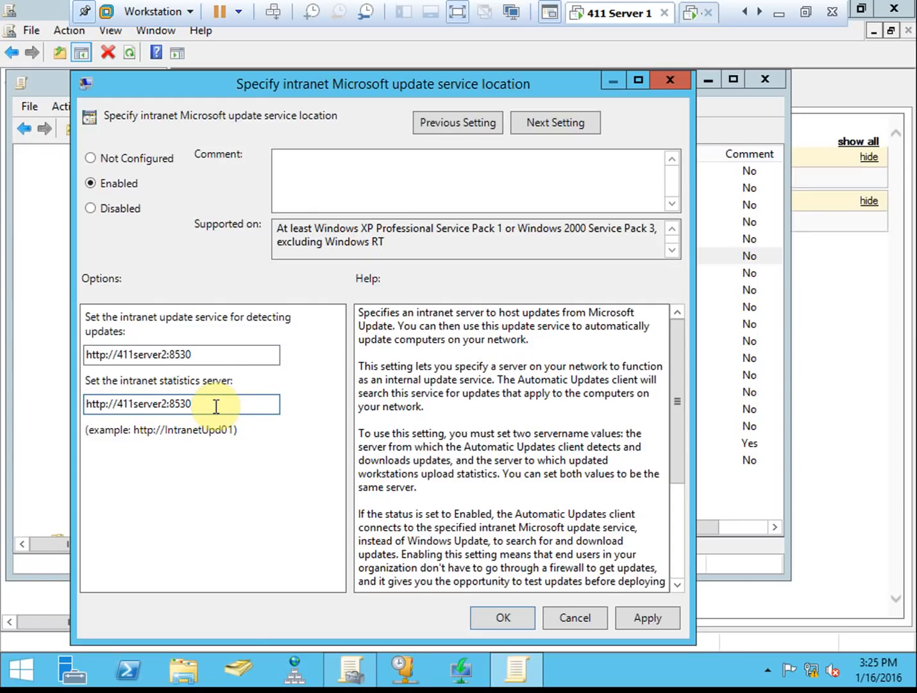
click(215, 403)
drag(213, 404, 58, 403)
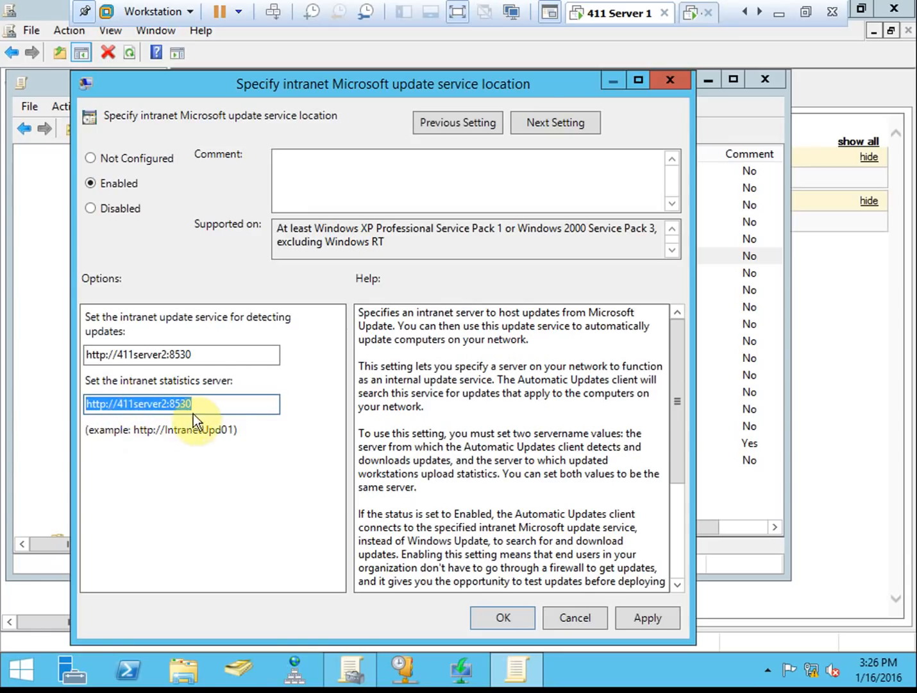
click(230, 402)
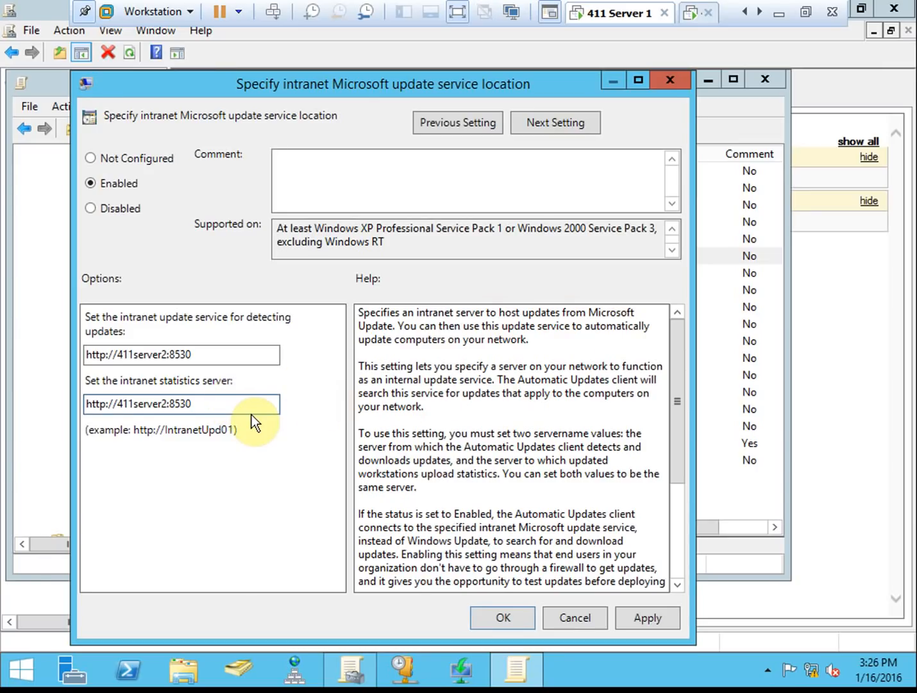
click(225, 358)
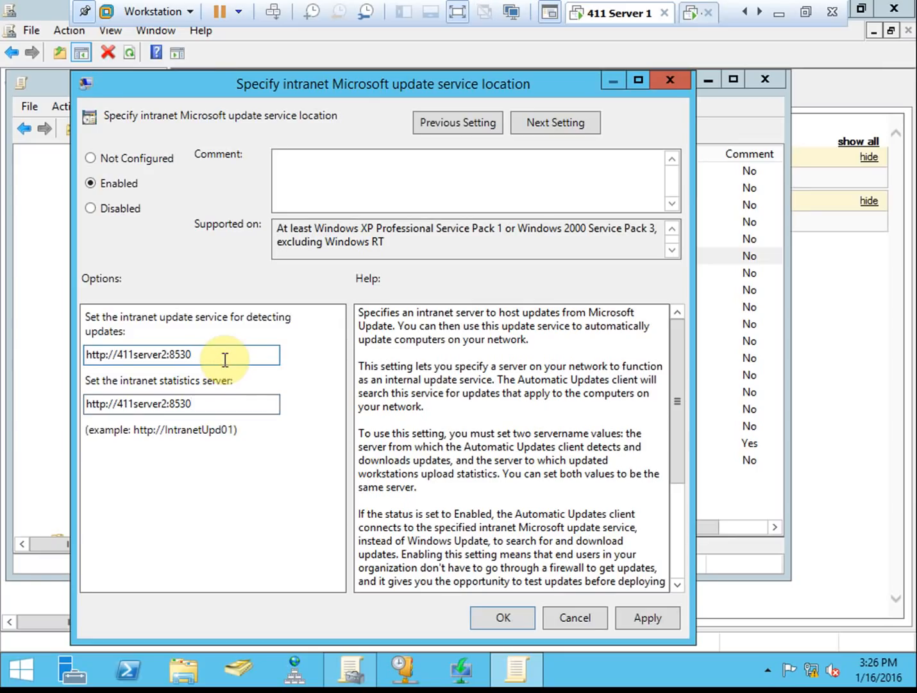
click(217, 401)
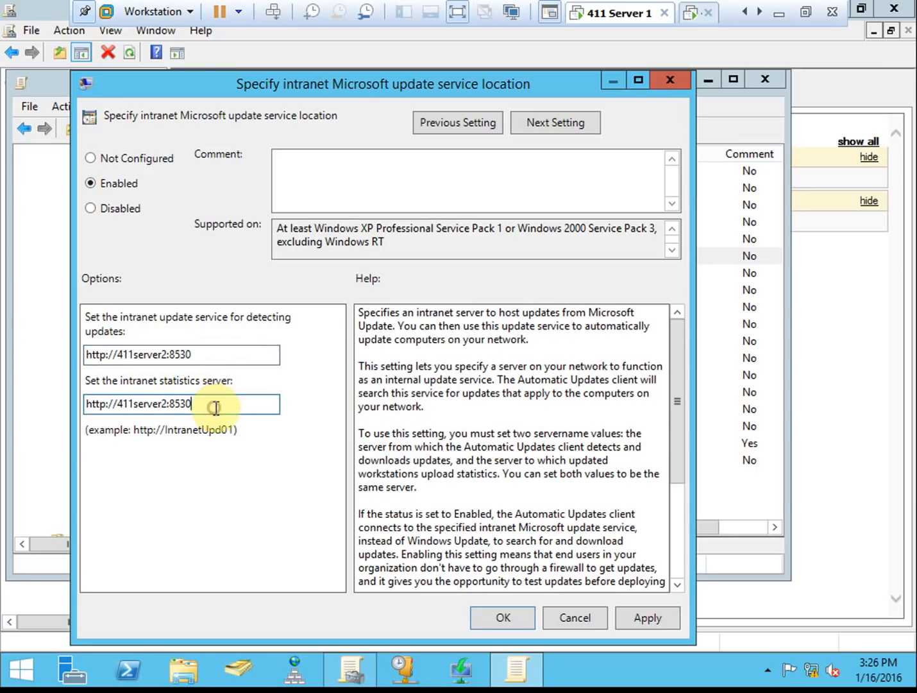
- Save the intranet update service location policy and widen the Setting column to show full names
click(499, 619)
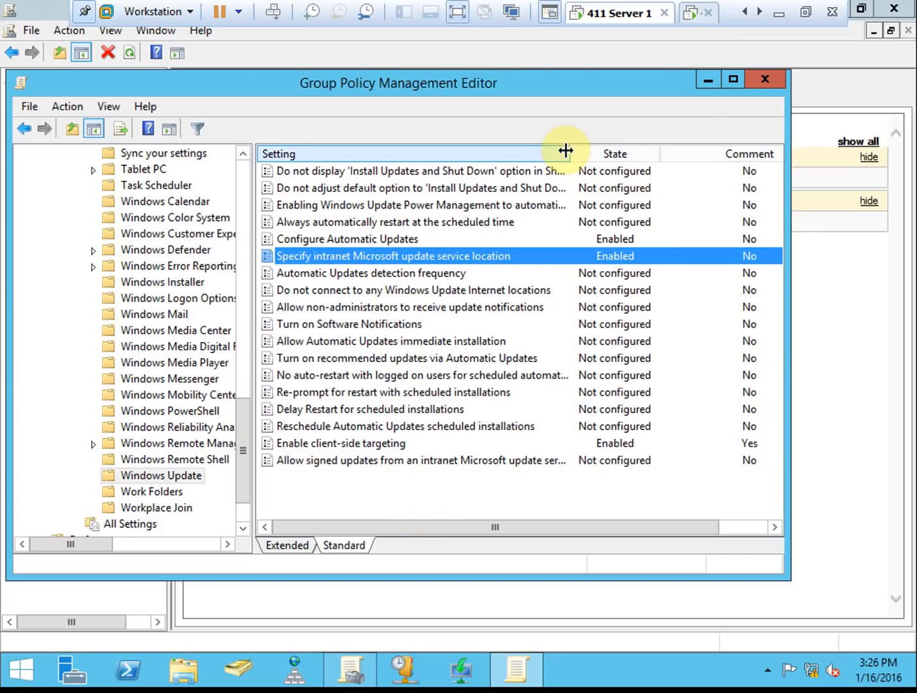
drag(571, 154, 727, 155)
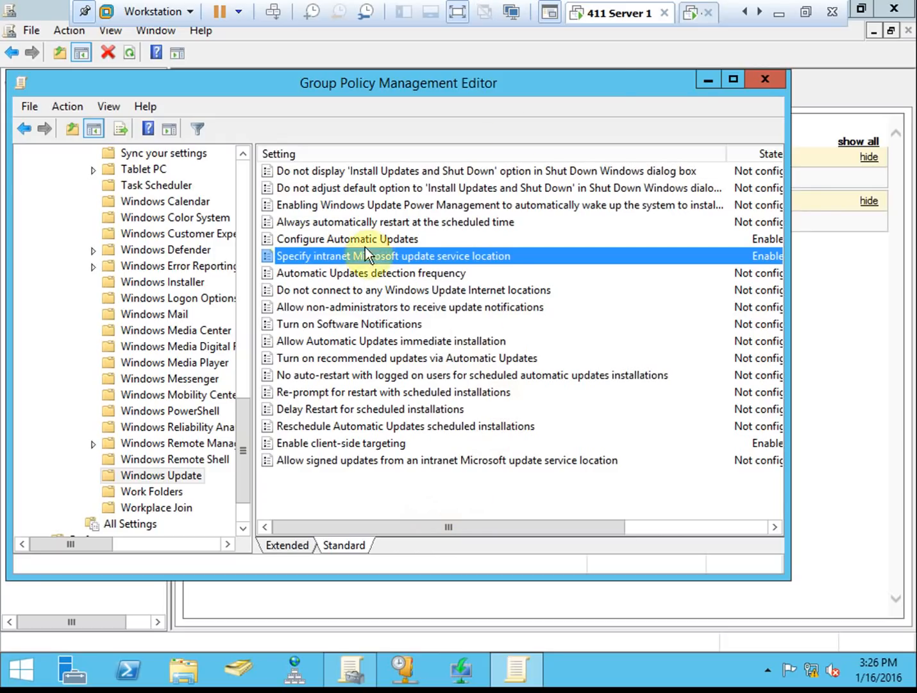
- Close the policy editor, select the WSUS-Desktops link and dismiss the warning messages
click(764, 80)
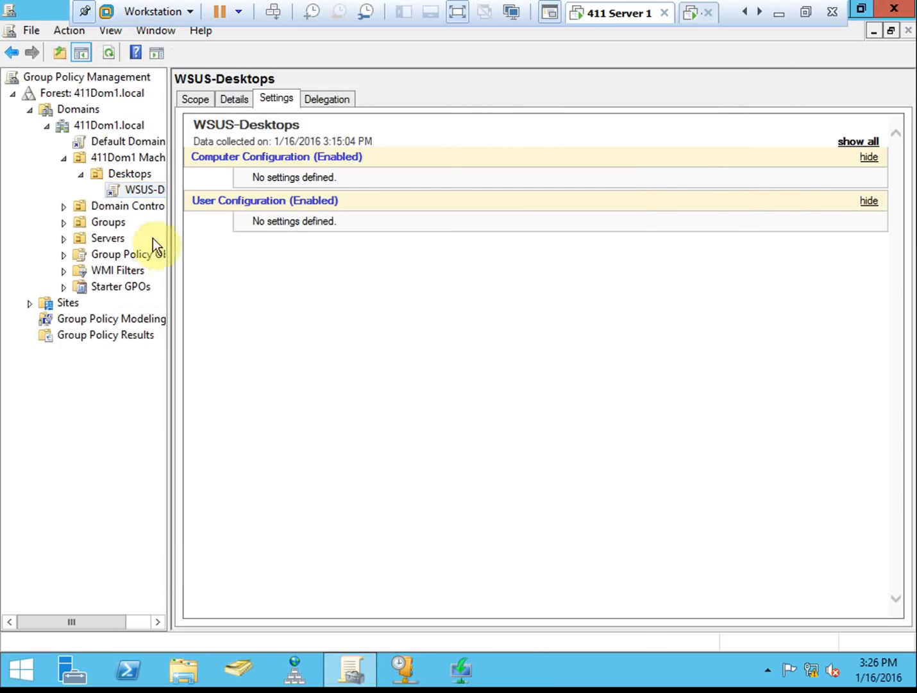
click(157, 191)
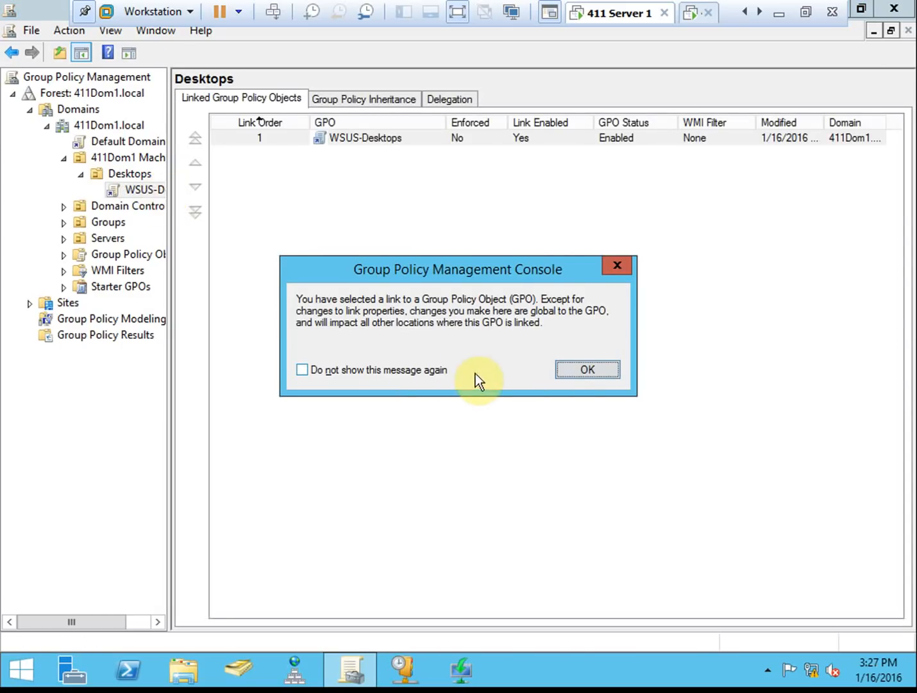
click(610, 370)
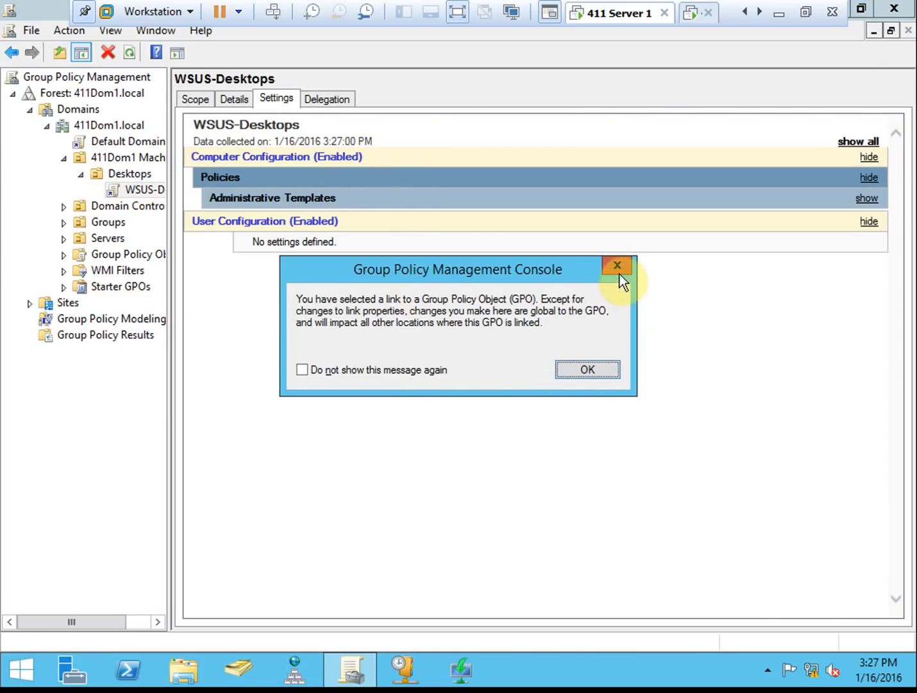
click(593, 372)
click(552, 372)
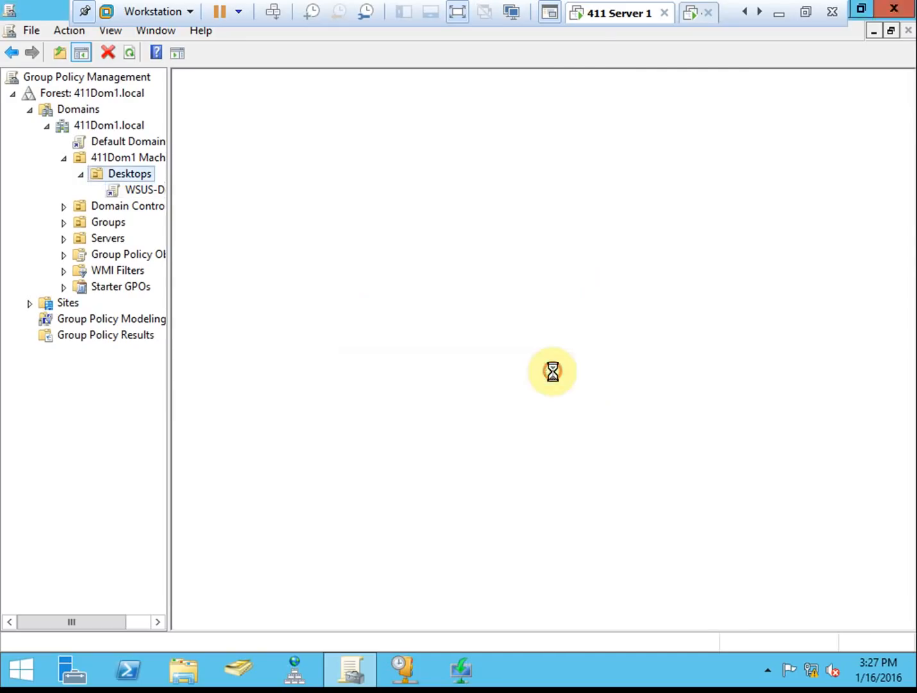
click(577, 370)
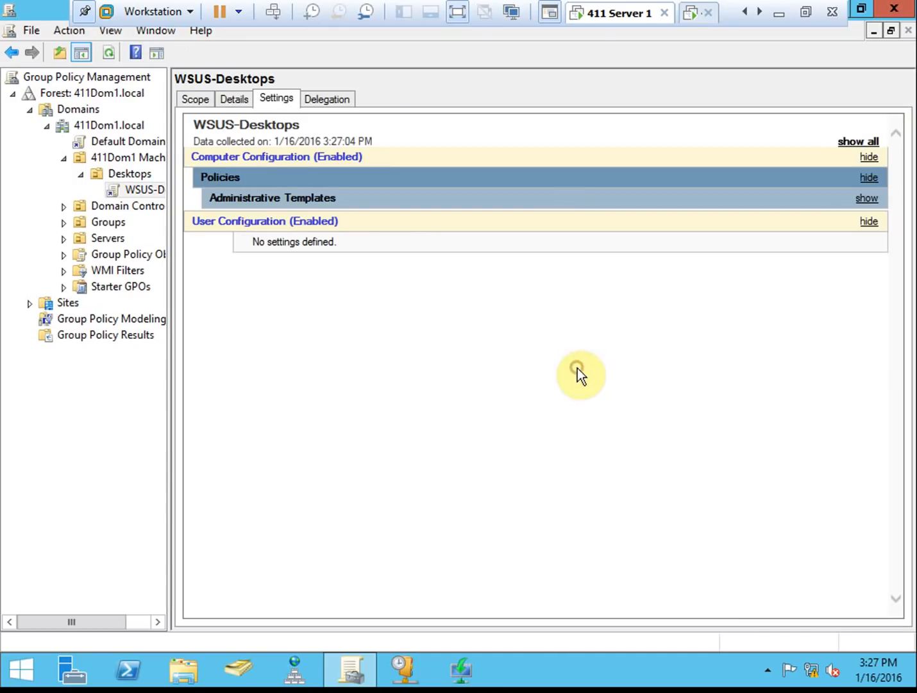
- Review the Windows Update policies under Administrative Templates, then view the GPO's scope
click(309, 198)
click(374, 241)
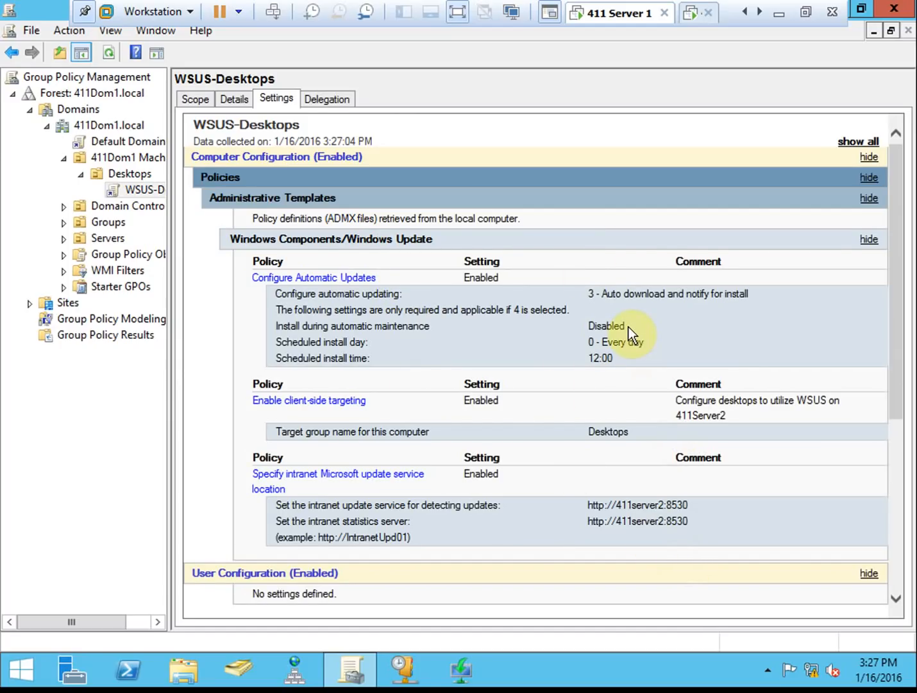
click(205, 96)
click(241, 425)
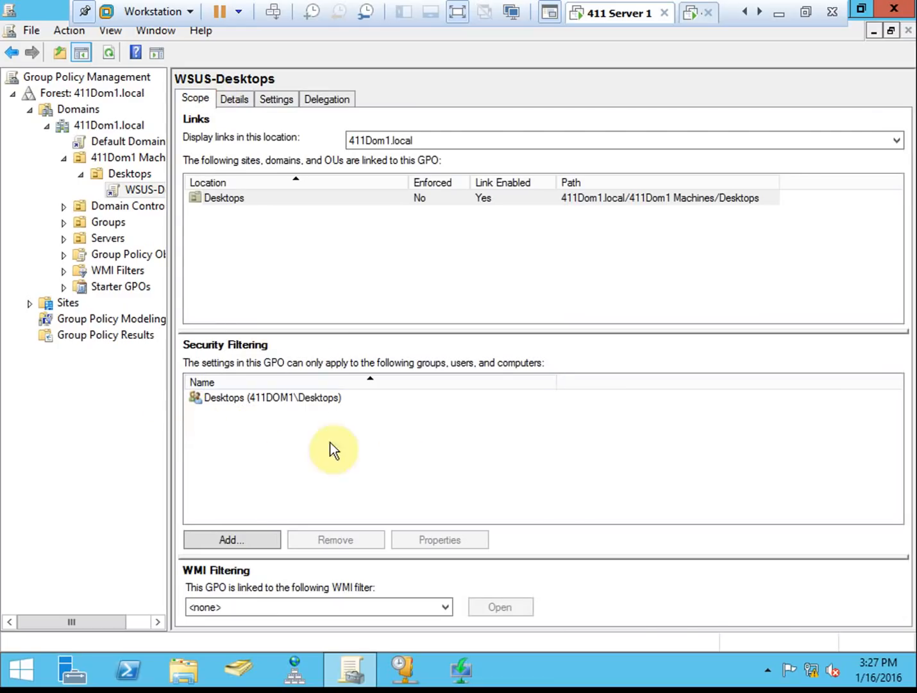
click(266, 395)
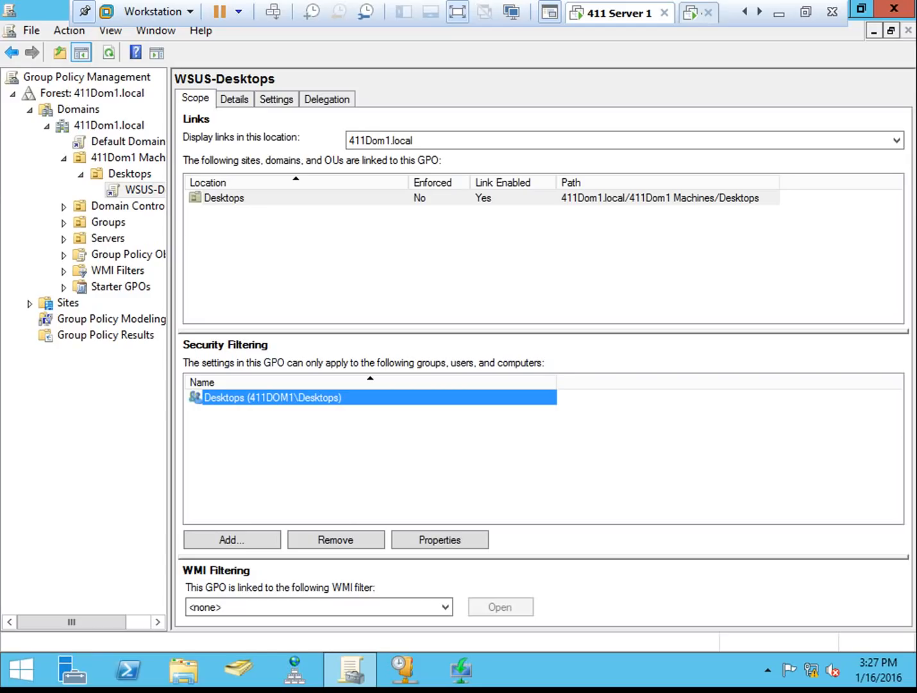
- Show the computer 411WIN8 in the Desktops OU under 411Dom1 Machines
click(250, 677)
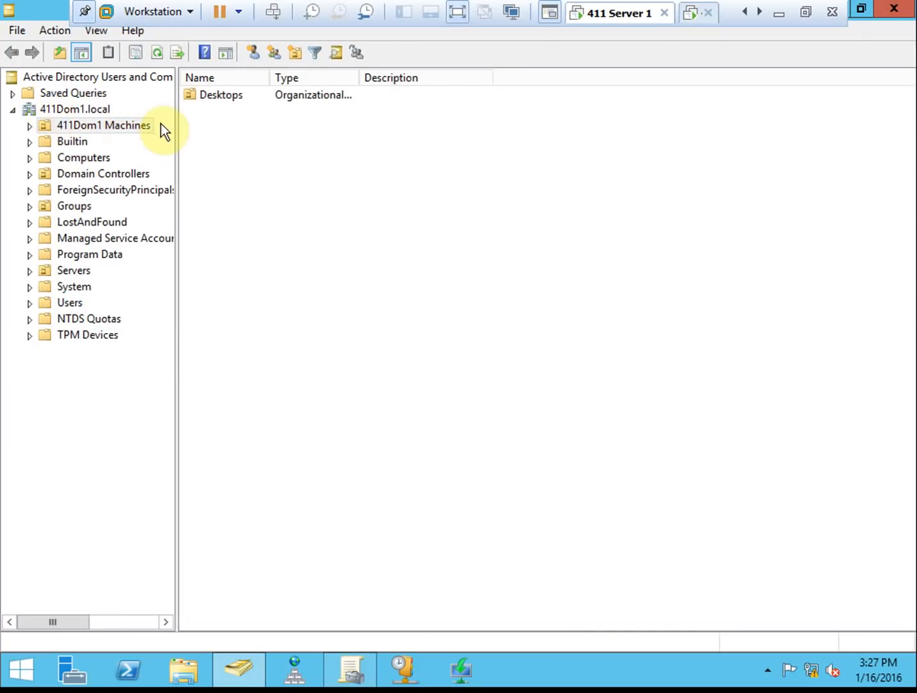
click(27, 126)
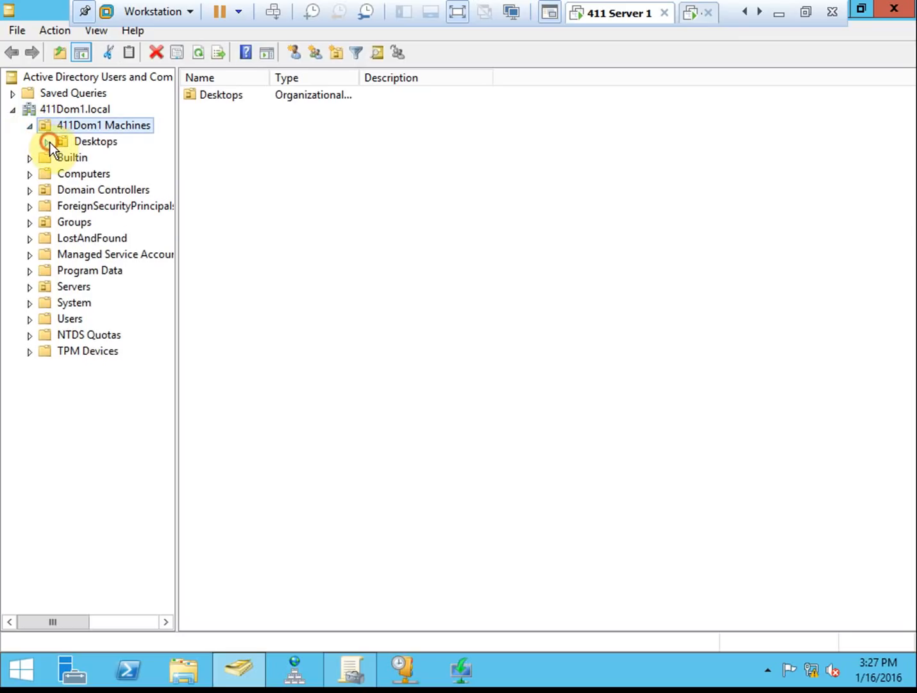
click(94, 141)
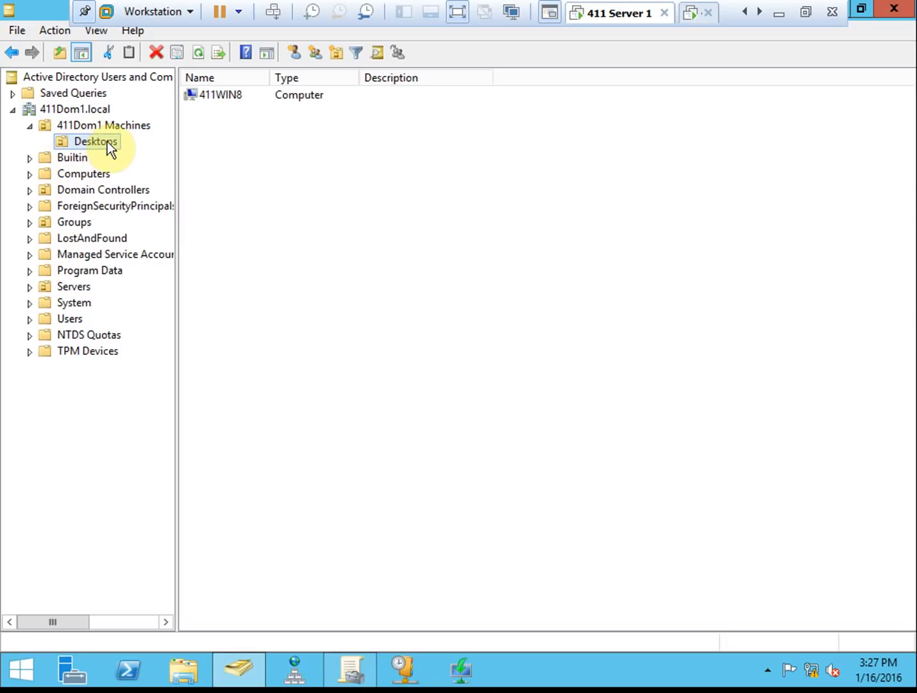
click(135, 124)
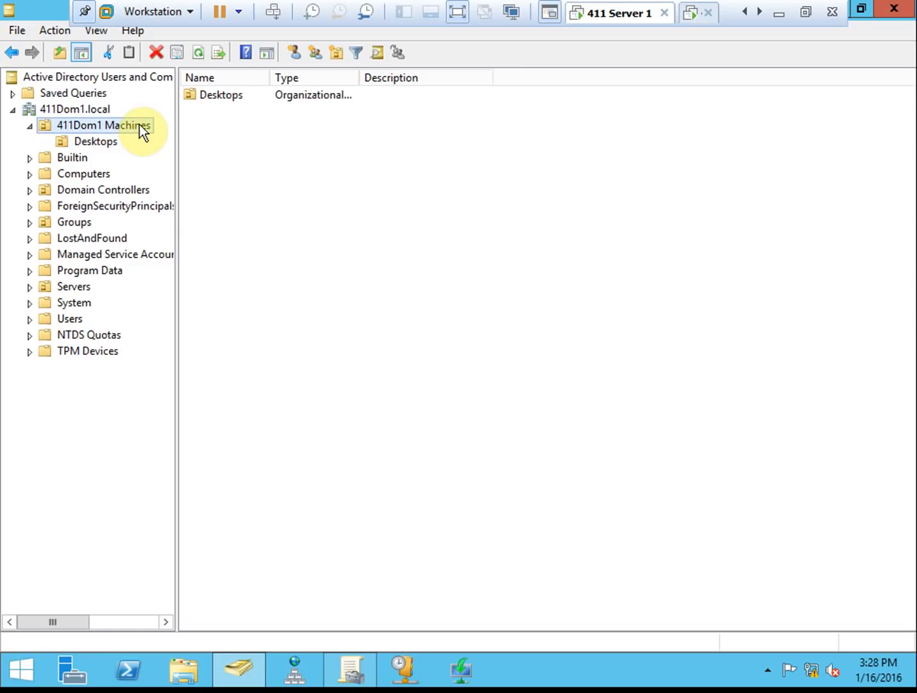
click(110, 141)
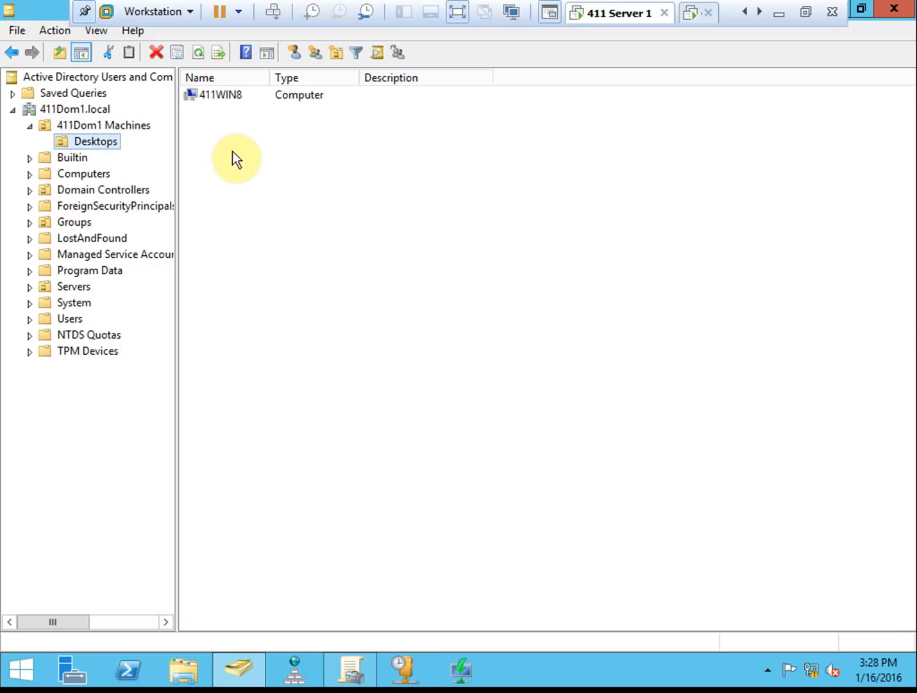
click(235, 96)
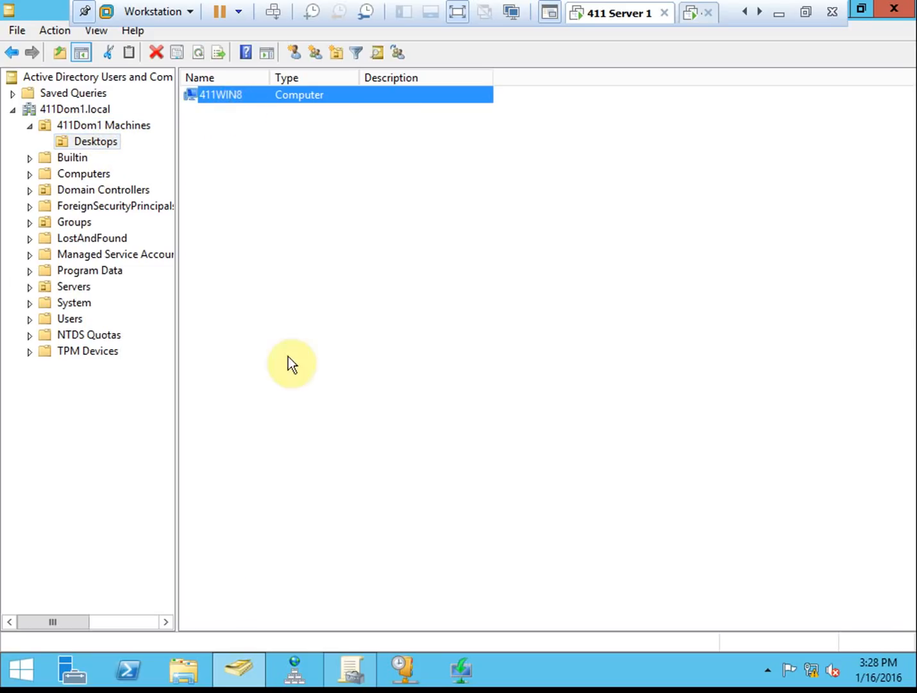
click(352, 668)
click(235, 548)
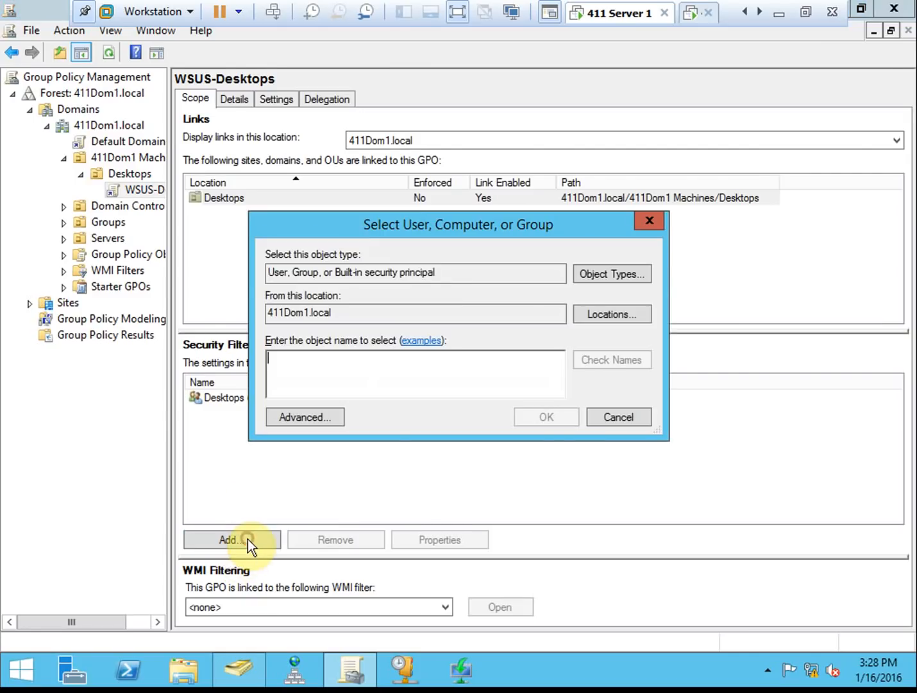
click(614, 266)
click(257, 299)
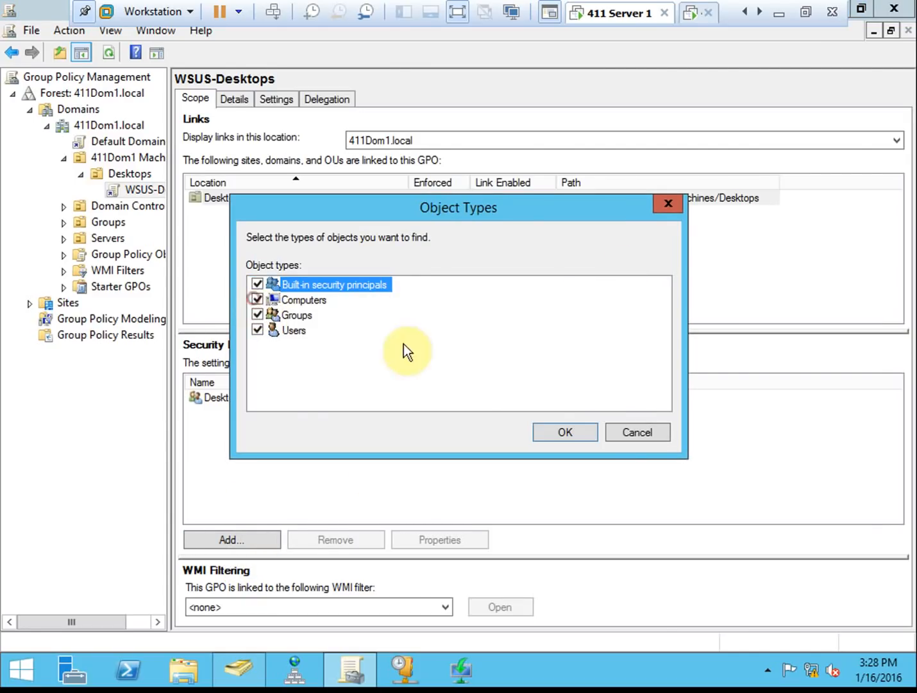
click(562, 432)
text(411win8)
click(612, 360)
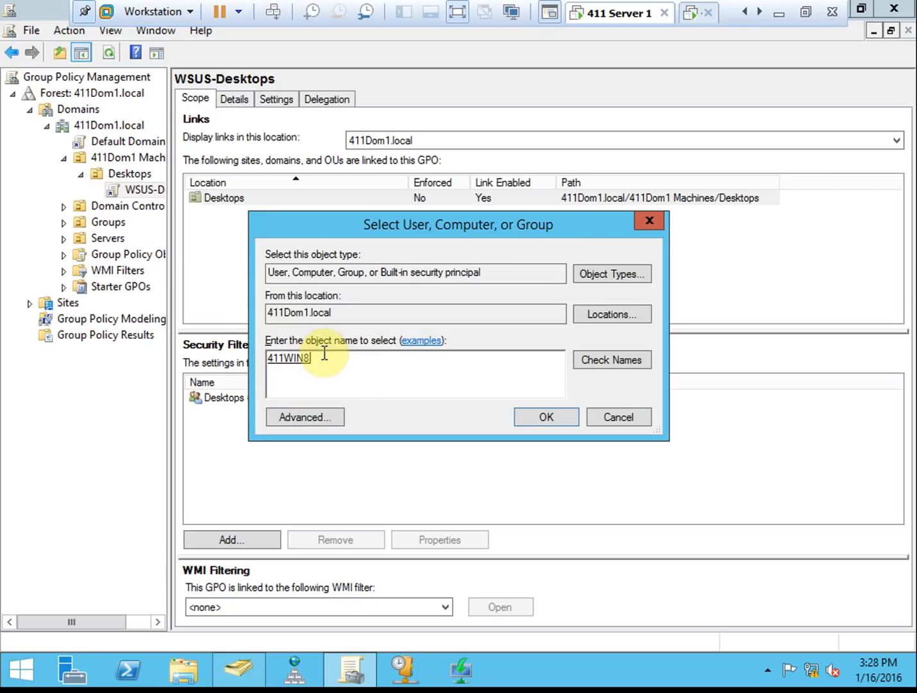
click(642, 416)
- Check the Desktops group's Members tab for 411WIN8, then cancel without changes
click(254, 398)
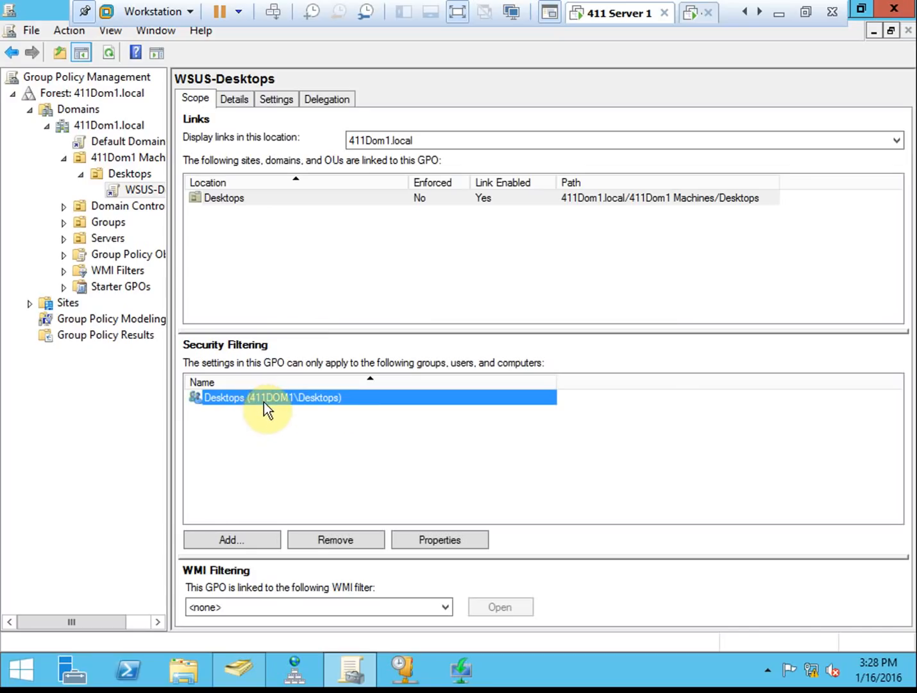
double_click(273, 396)
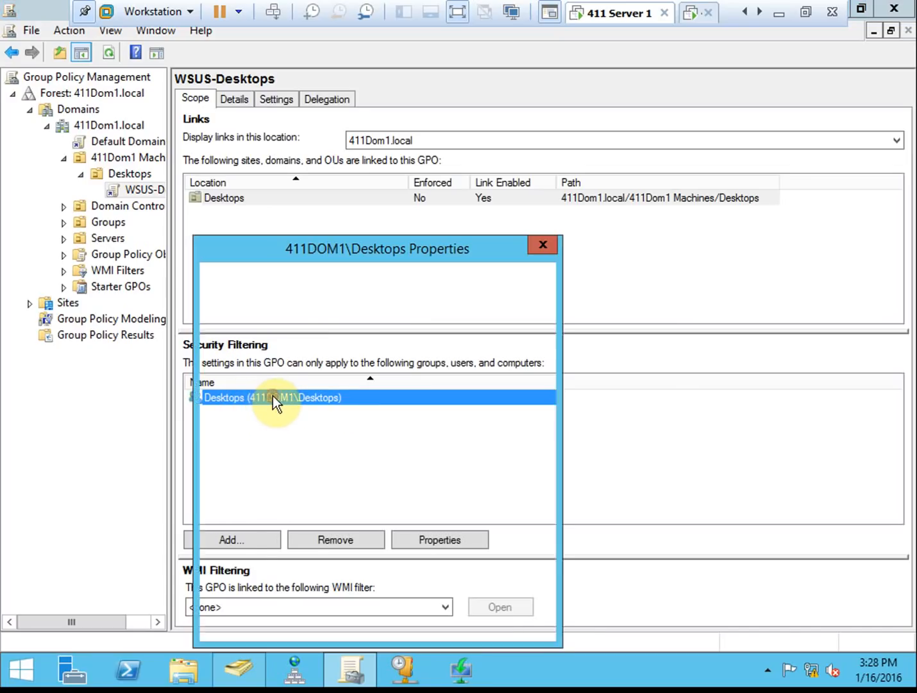
click(285, 280)
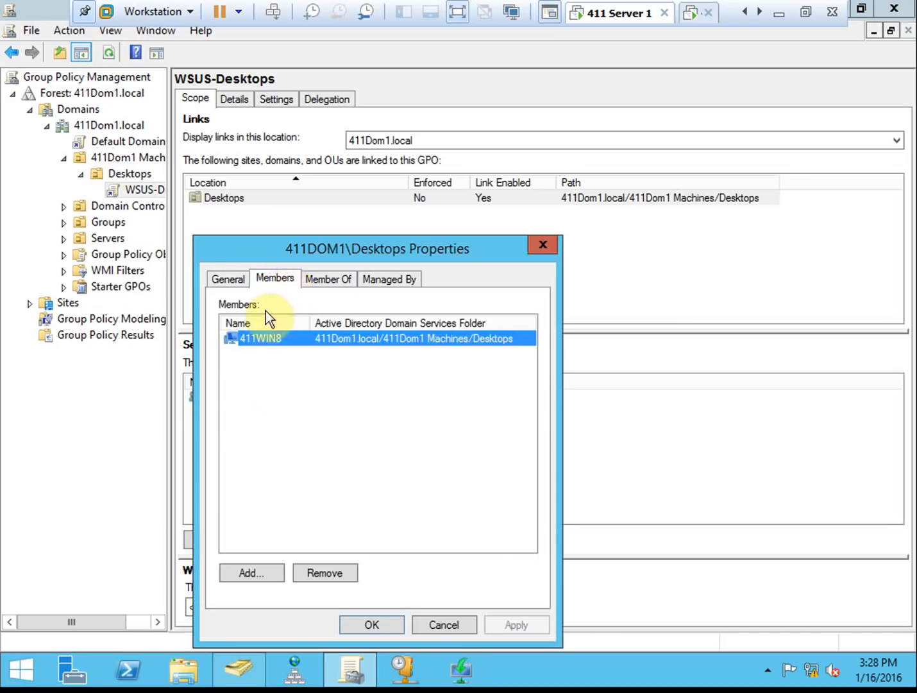
click(323, 433)
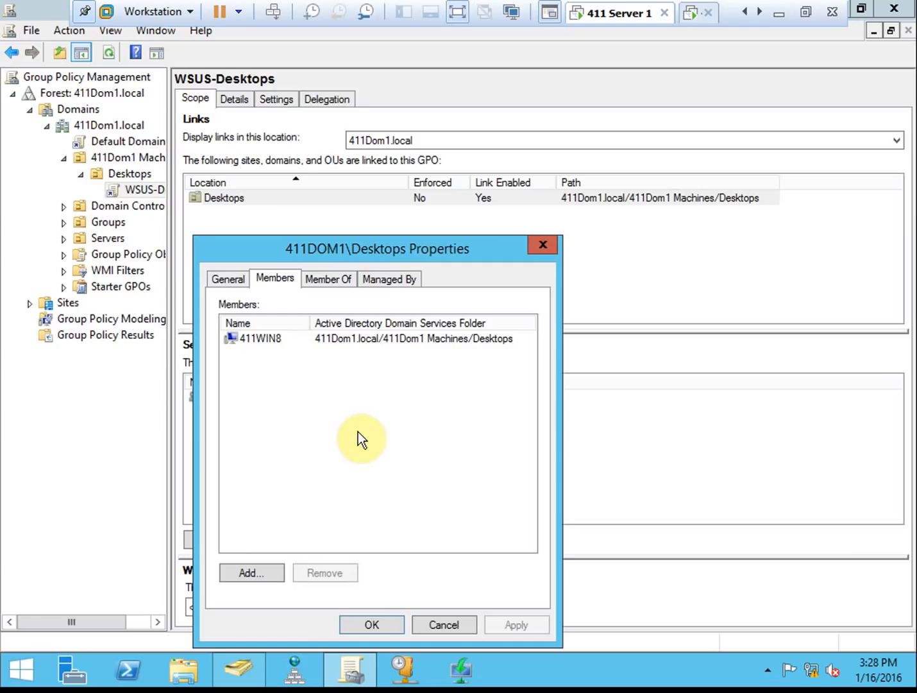
click(444, 624)
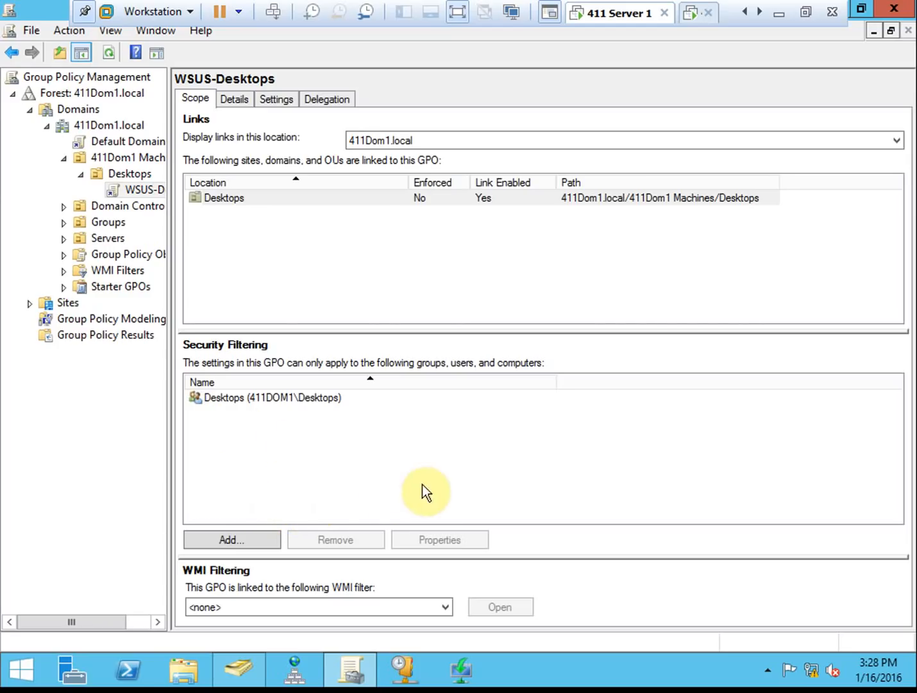
click(241, 668)
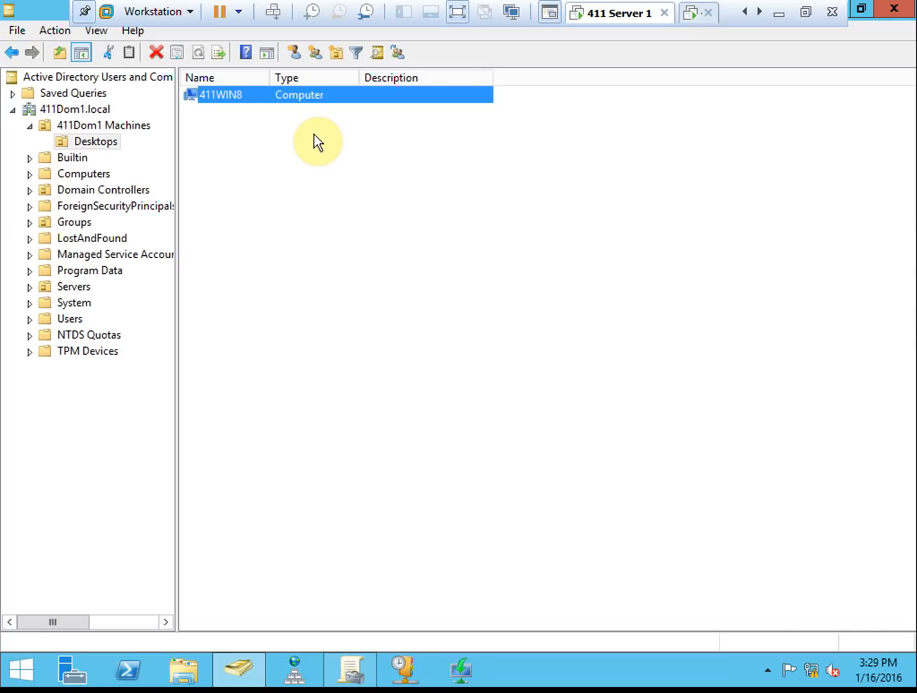
- Turn off Advanced Features in the View menu and select the Users container
click(80, 319)
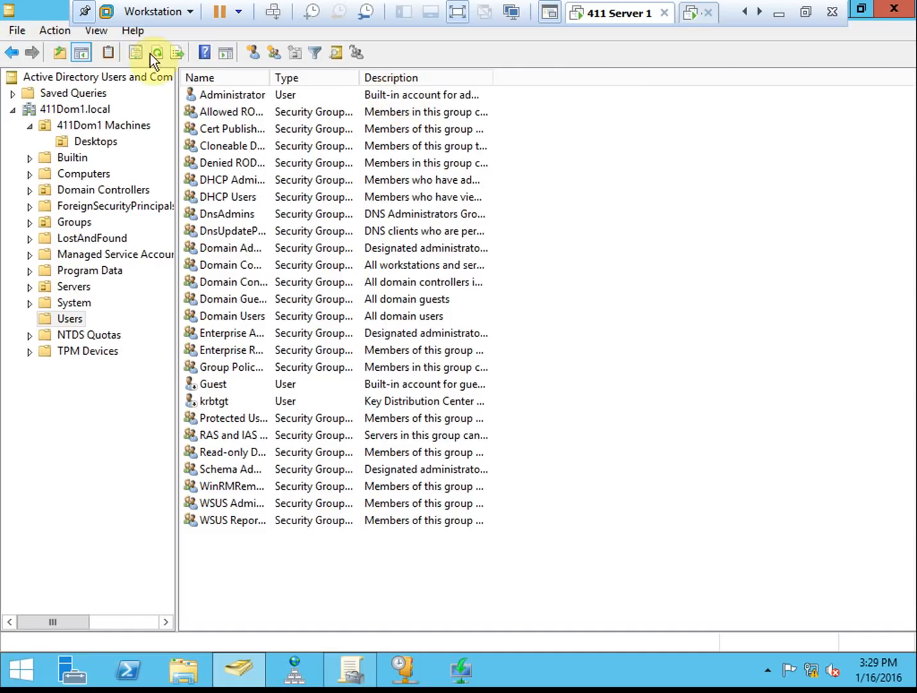
click(97, 31)
click(187, 180)
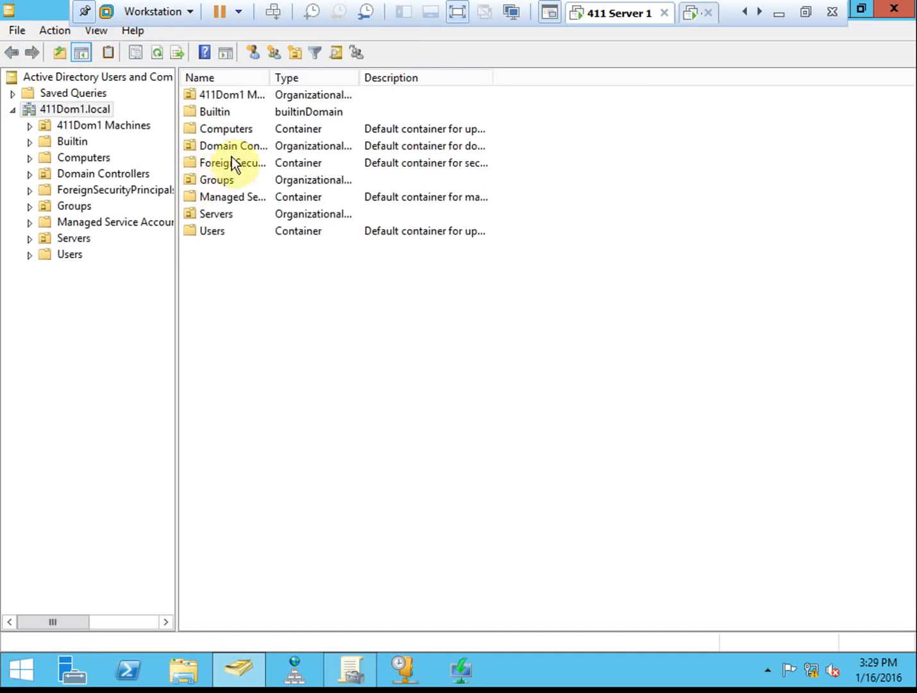
click(70, 254)
- Start a New > User object in Users and centre its dialog
right_click(274, 579)
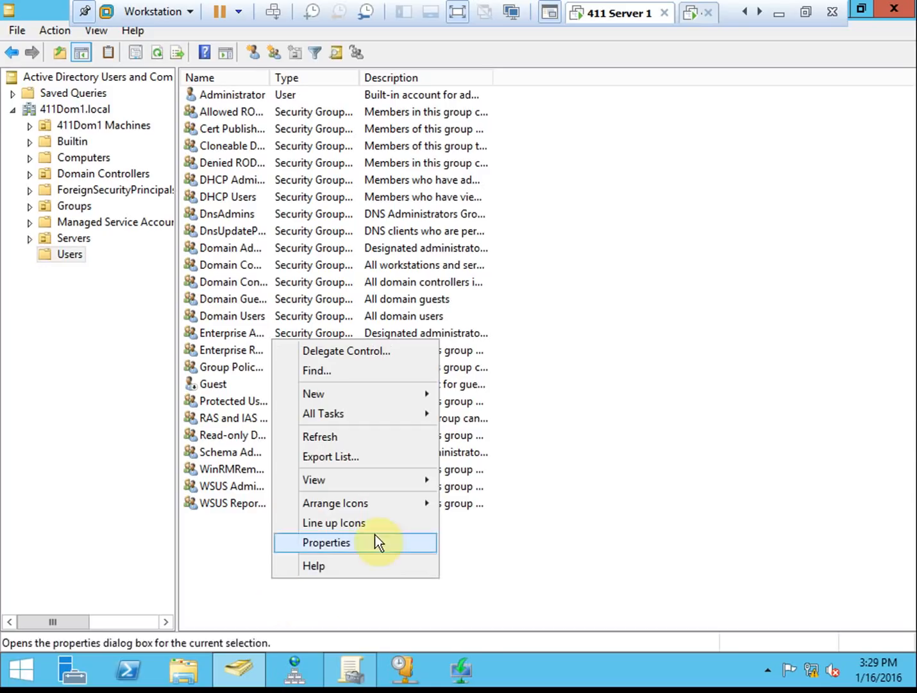
mouse_move(339, 394)
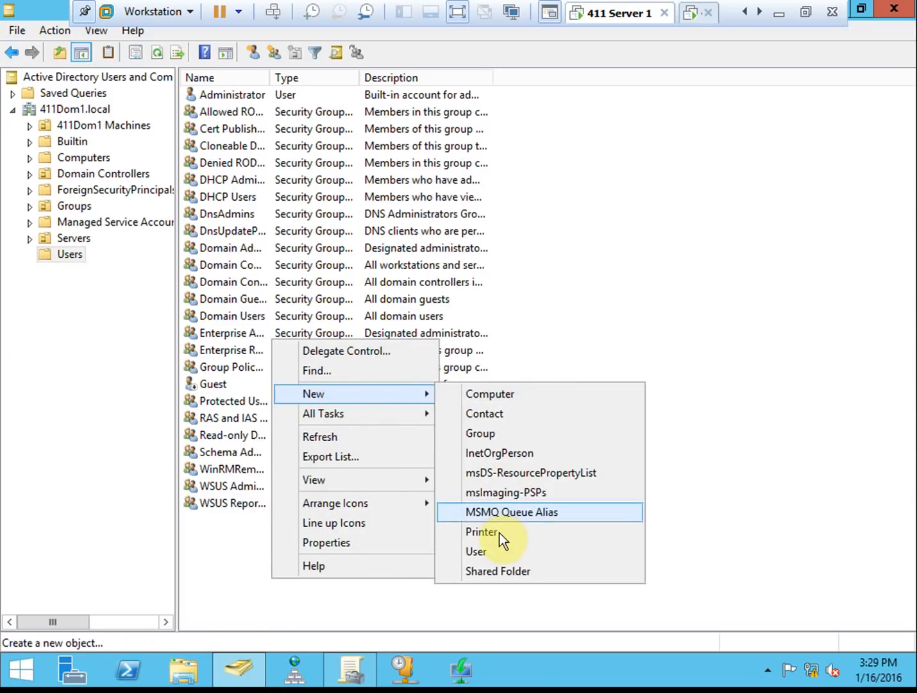
click(489, 553)
drag(45, 20, 315, 127)
- Enter first name Windows8, last name User and logon name win8user
click(446, 224)
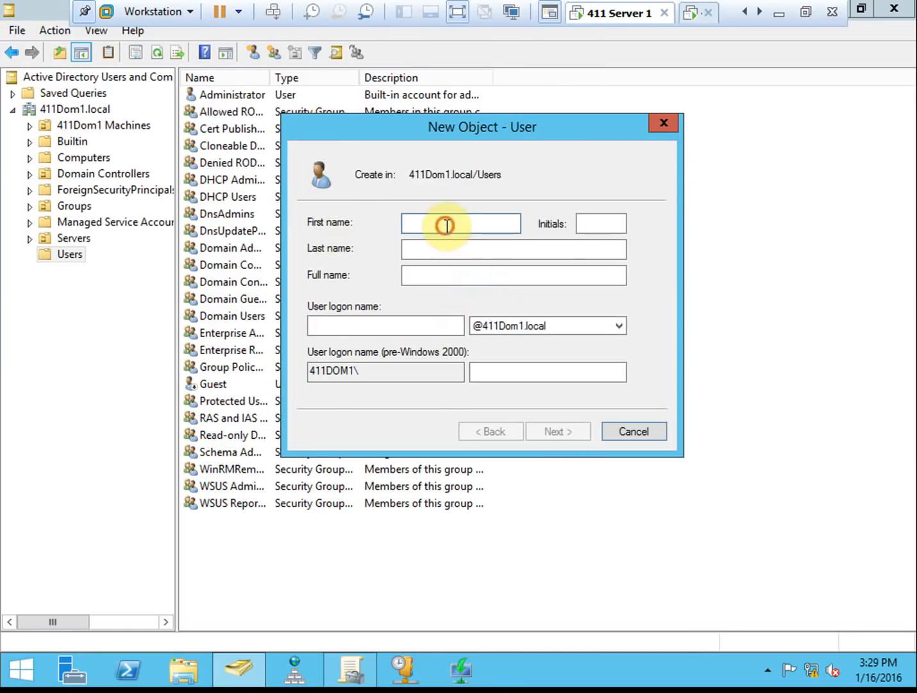
text(Windows8)
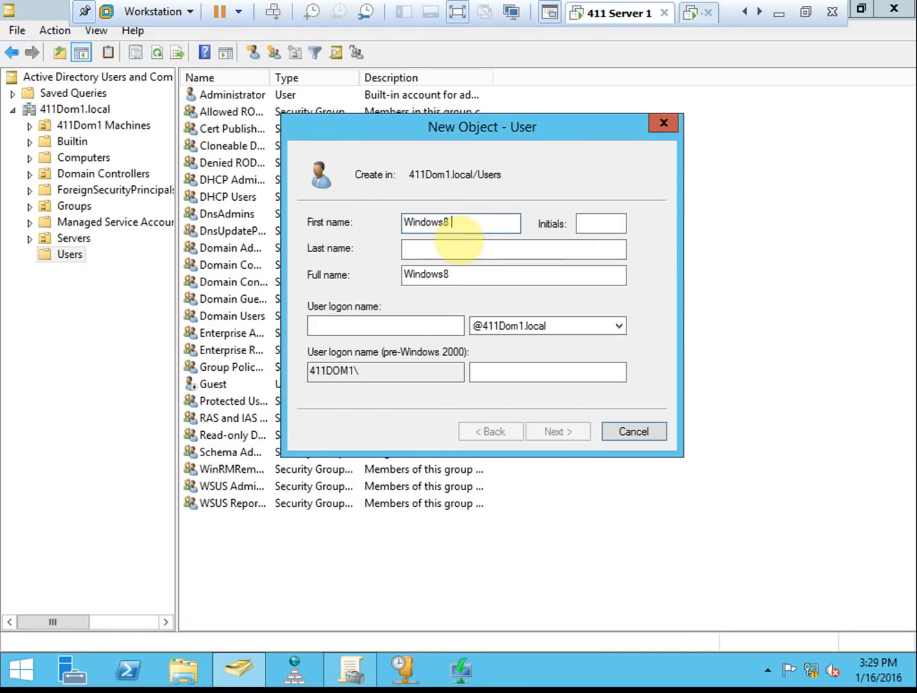
key(Tab)
text(User)
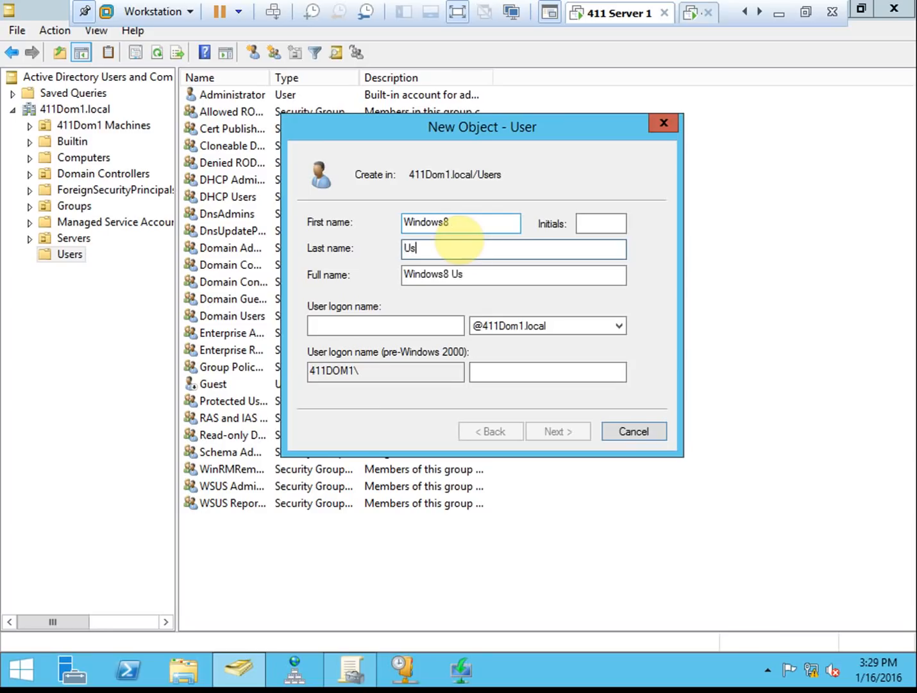
key(Tab)
key(Tab)
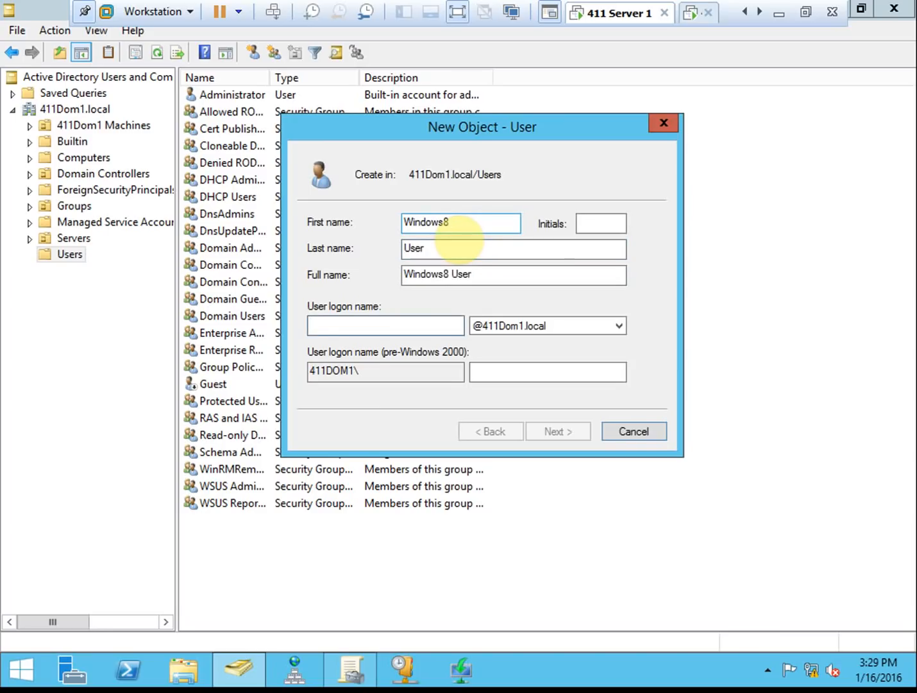
text(win8user)
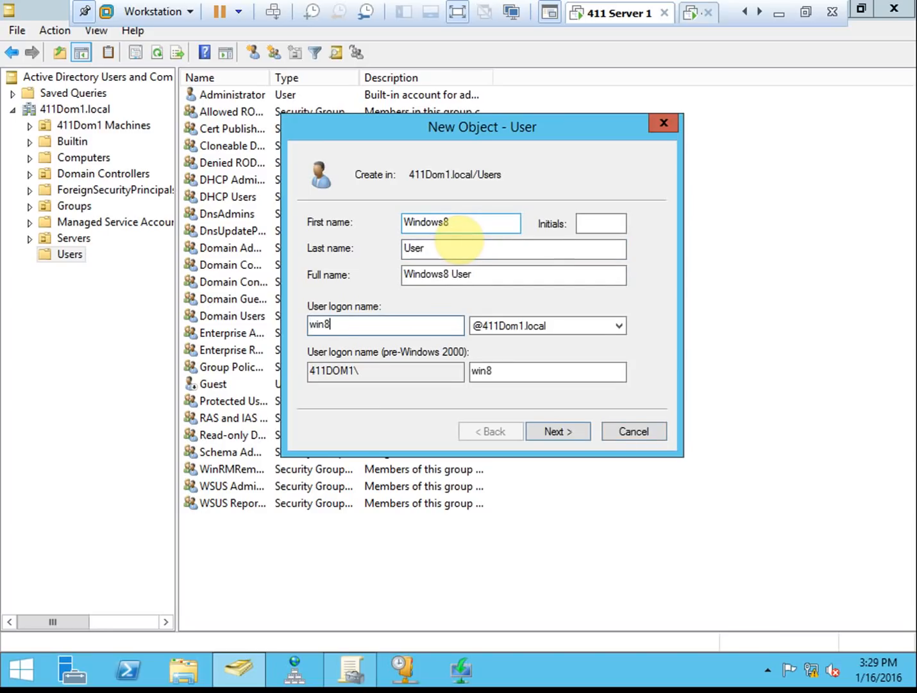
key(Tab)
key(Tab)
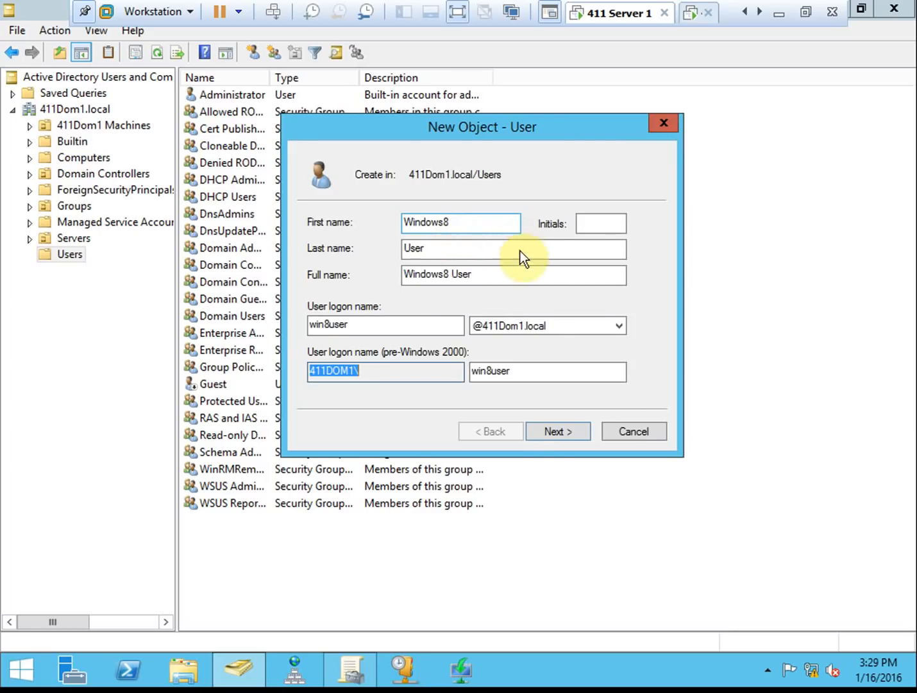
click(545, 431)
- Set the account password, clear must-change-at-logon, enable Password never expires, and finish
click(474, 226)
text(••••••••••)
key(Tab)
text(••••••••••)
click(412, 279)
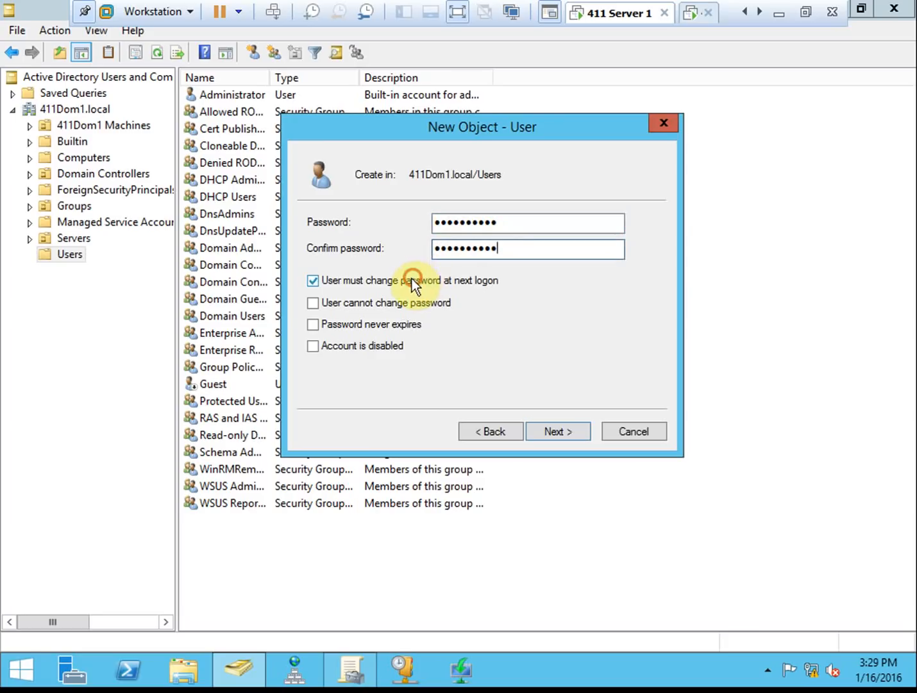
click(405, 324)
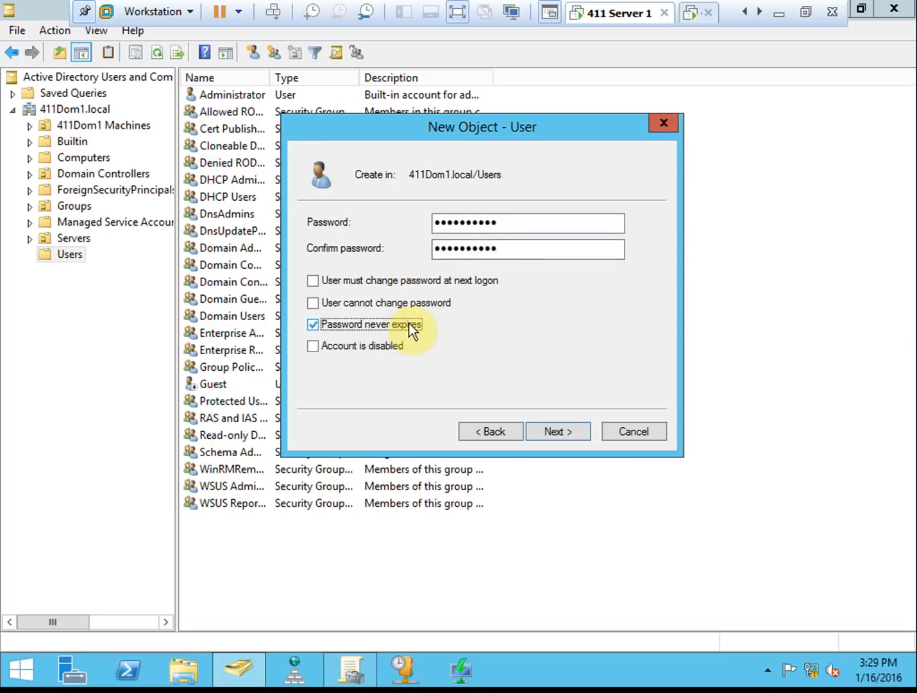
click(562, 429)
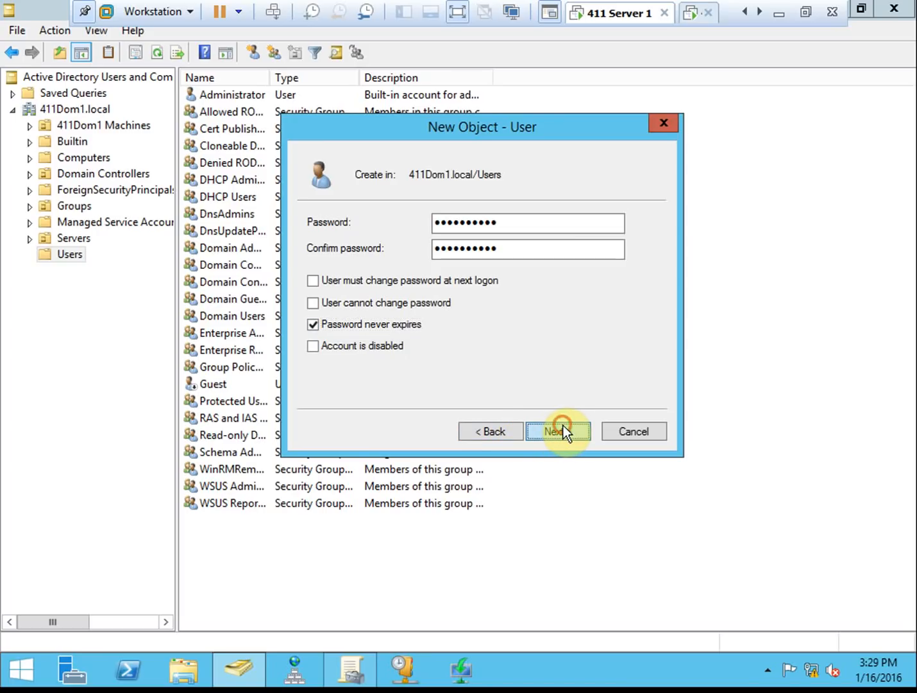
click(563, 430)
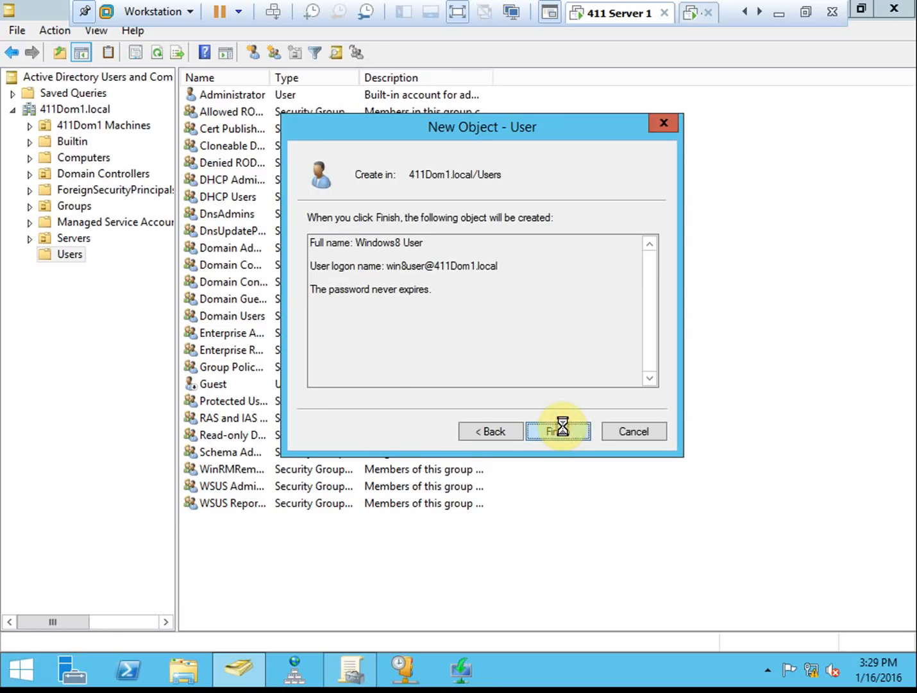
- Select 411Dom1.local and refresh the domain view with F5
click(578, 398)
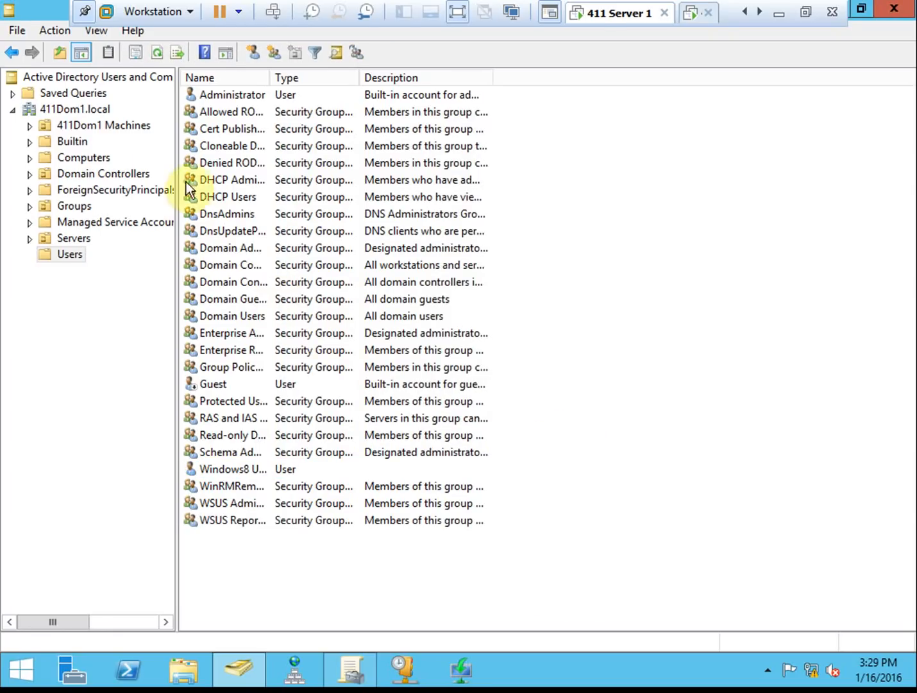
click(90, 108)
key(F5)
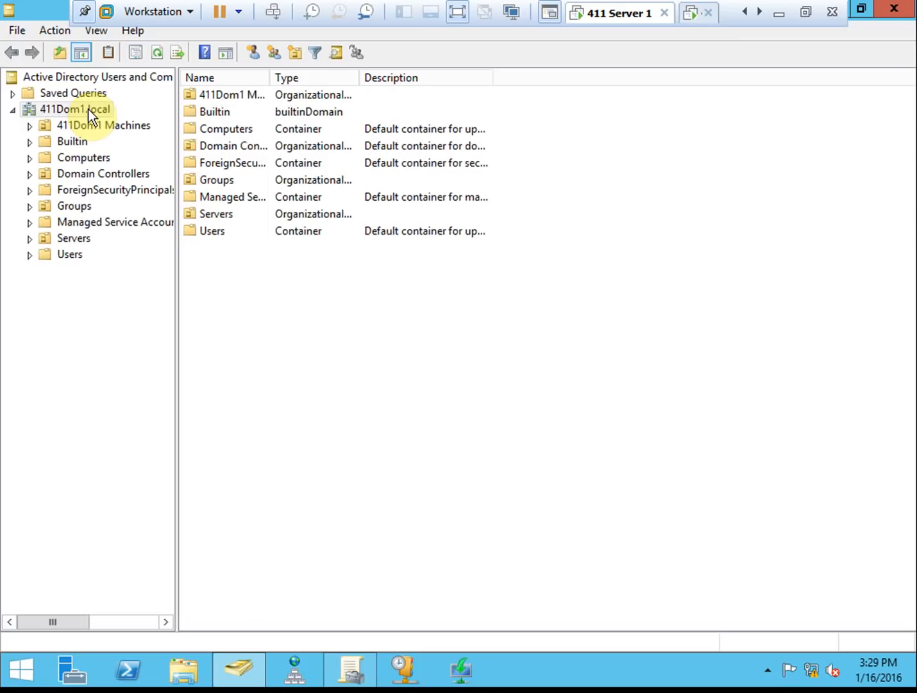
- On the Windows 8 client, unlock as administrator and then log off
click(432, 372)
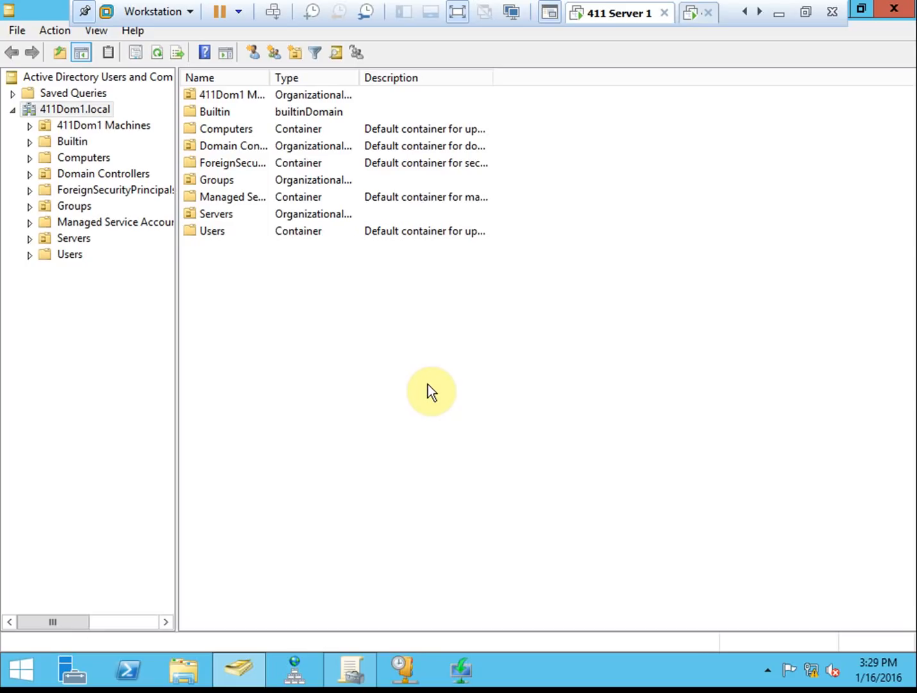
click(692, 16)
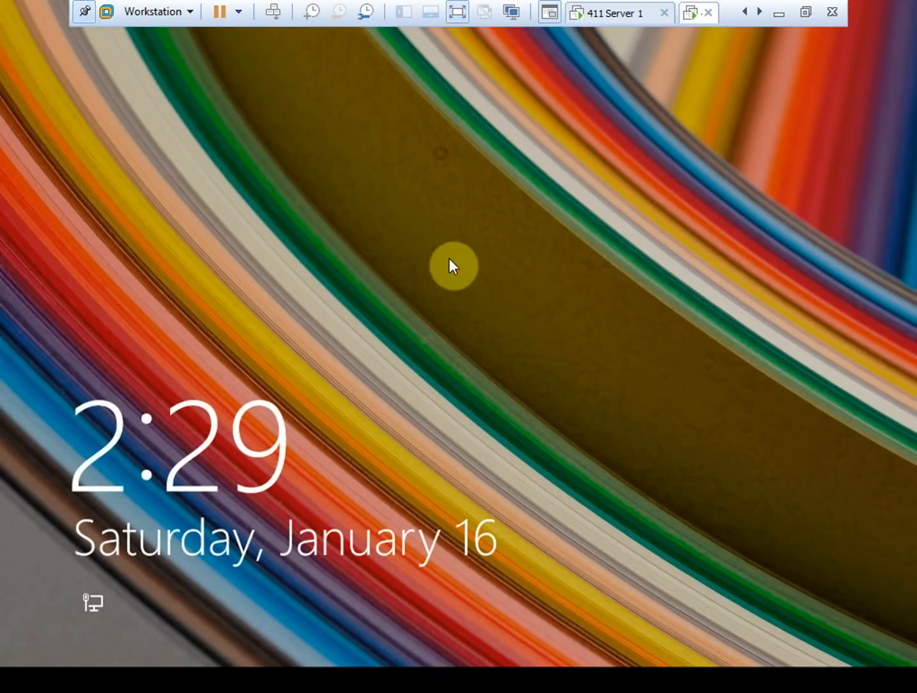
click(449, 258)
text(P)
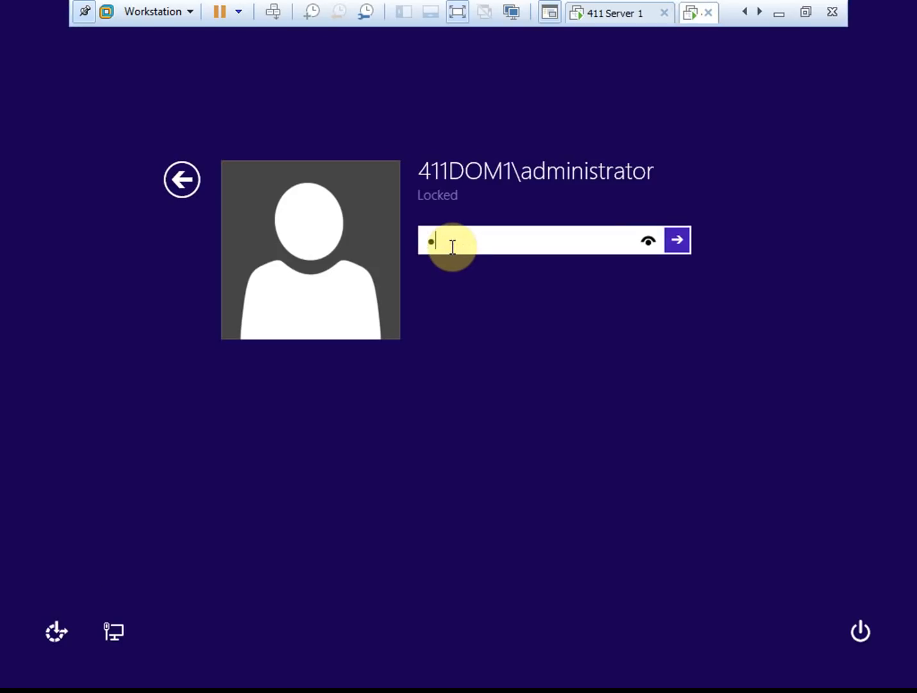
text(assword1!)
key(Return)
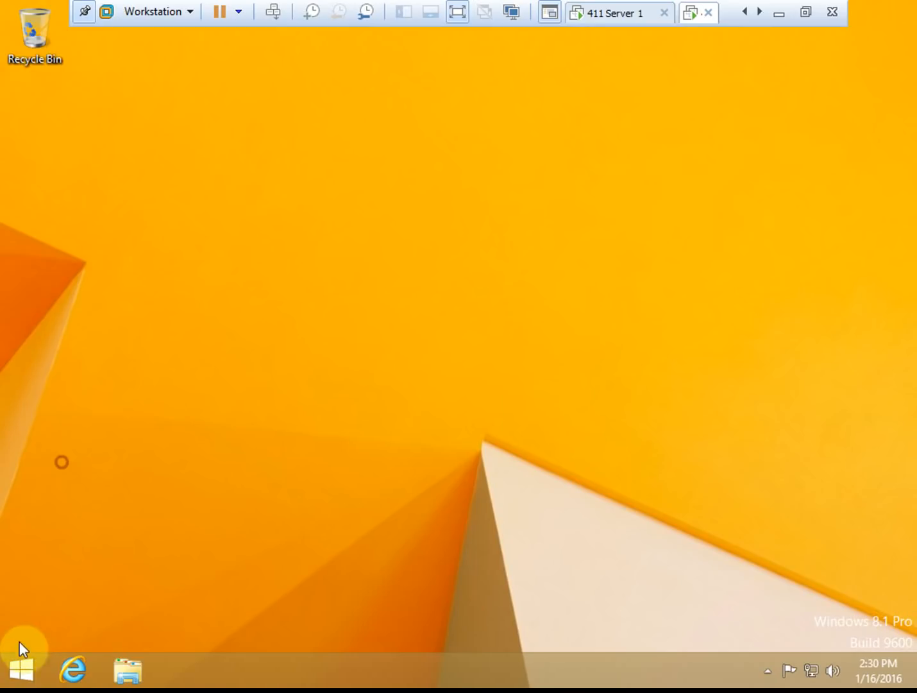
click(30, 658)
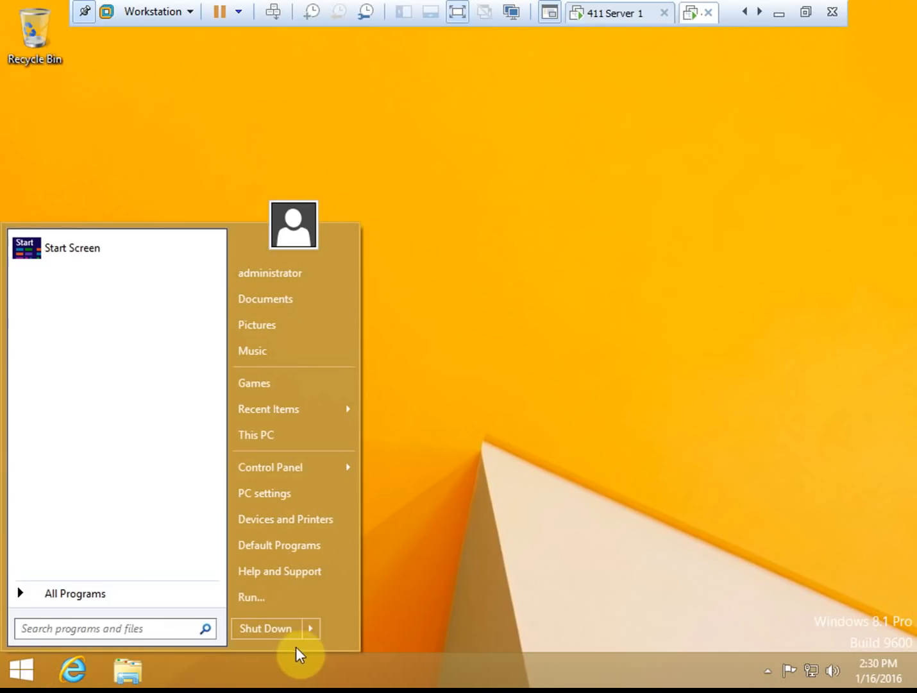
click(311, 631)
click(396, 565)
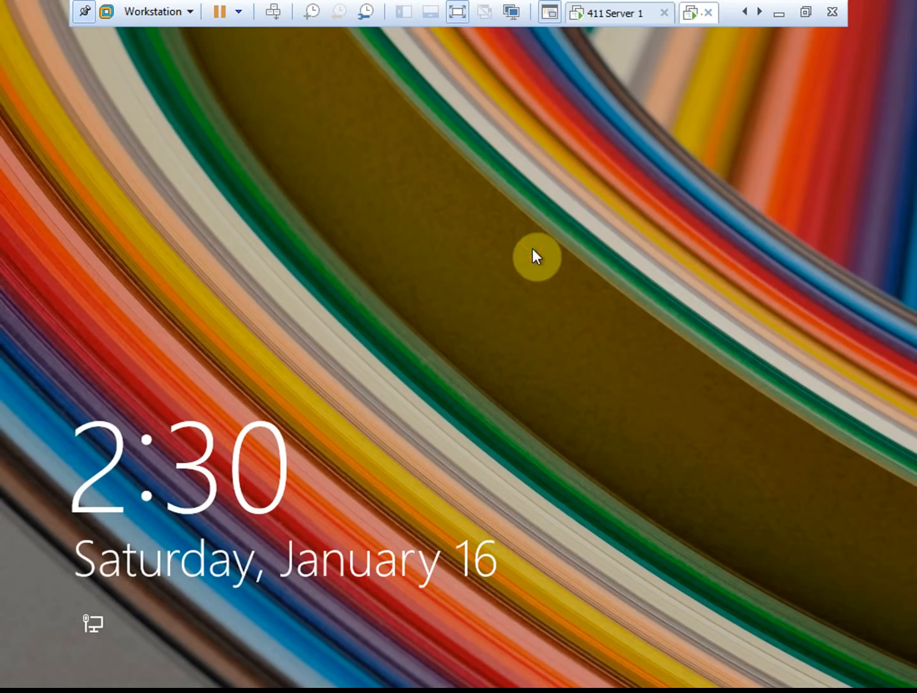
- Choose Other user and enter logon name winuser with its password
click(532, 248)
click(542, 281)
click(451, 221)
text(winuser)
key(Tab)
text(Password123)
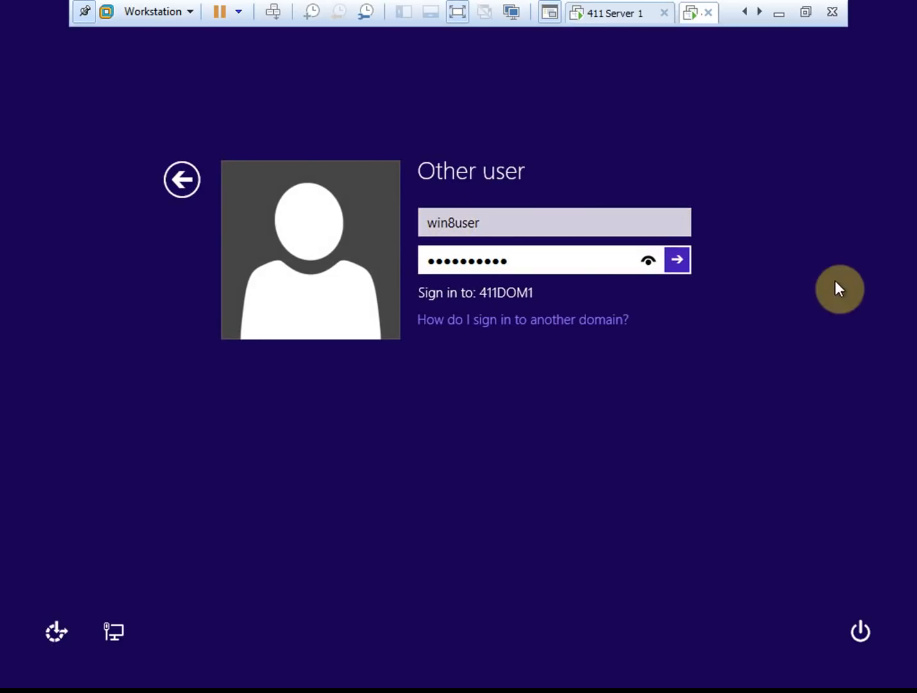
- Sign in as Windows8 User, confirm the account in the Start menu, and open File Explorer
click(681, 261)
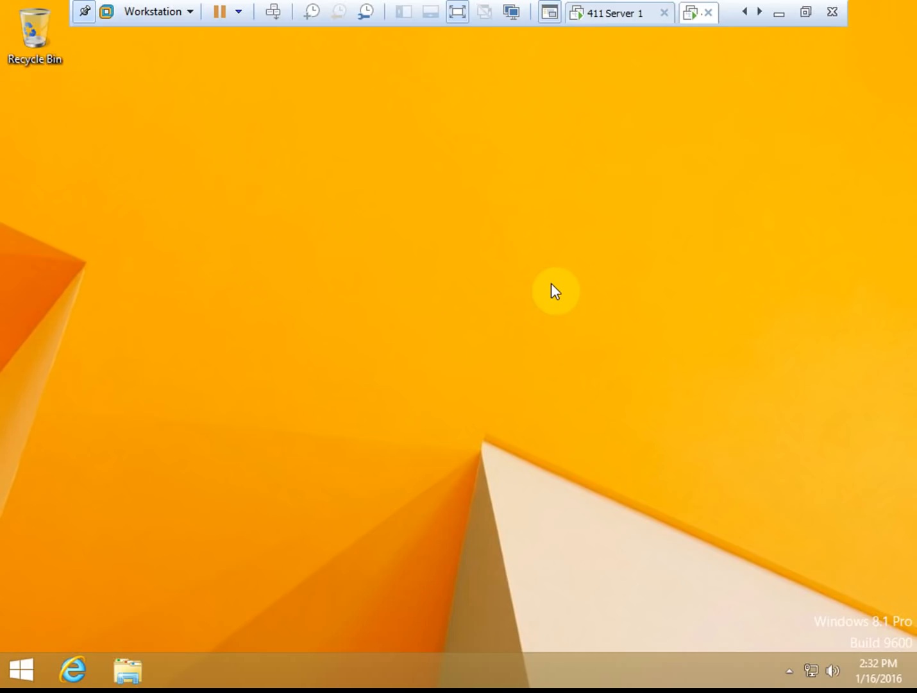
click(303, 259)
right_click(24, 676)
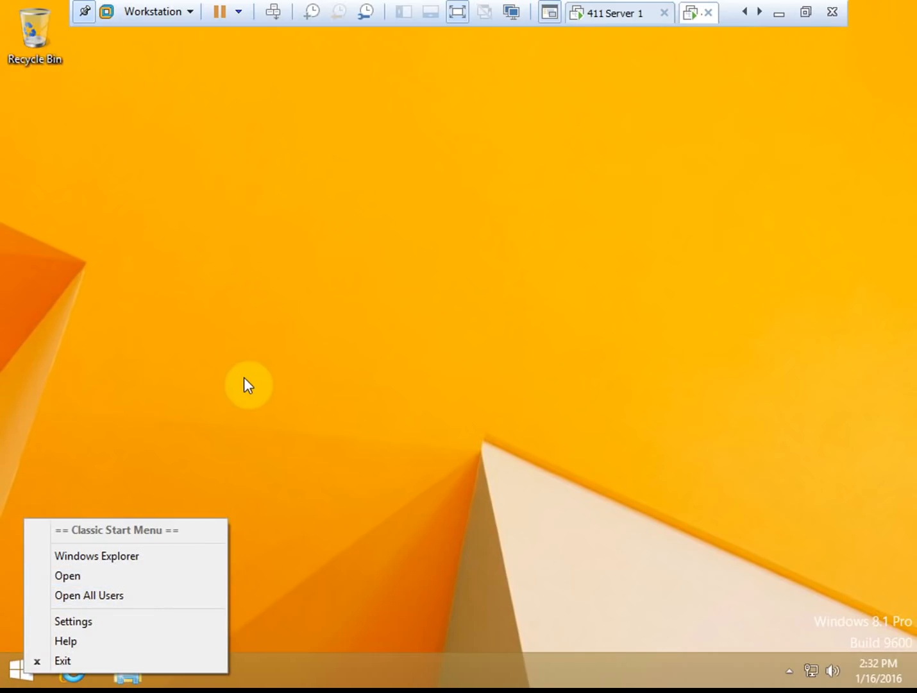
click(188, 382)
click(25, 672)
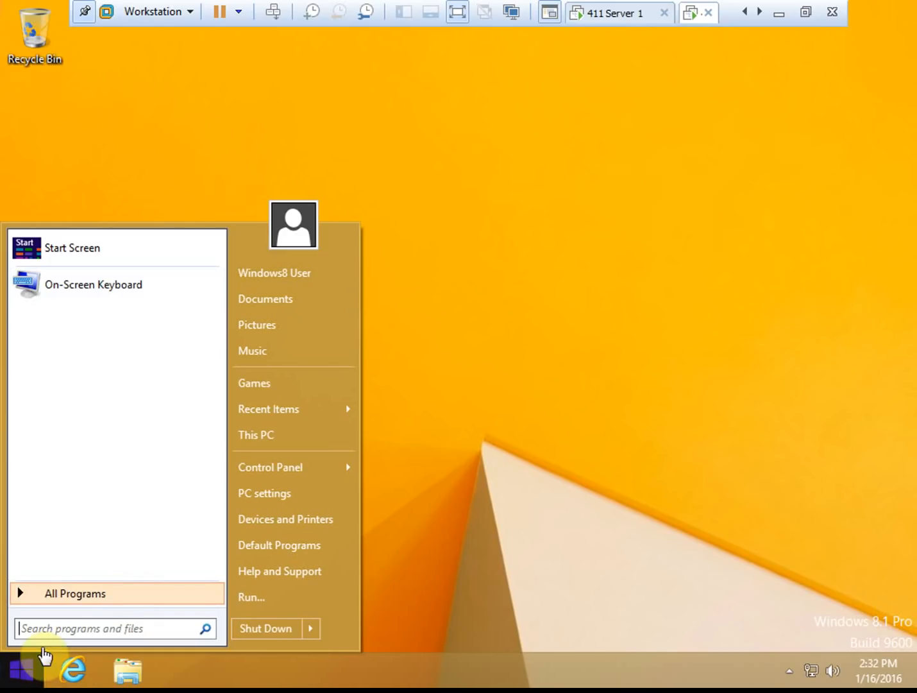
click(472, 469)
right_click(24, 672)
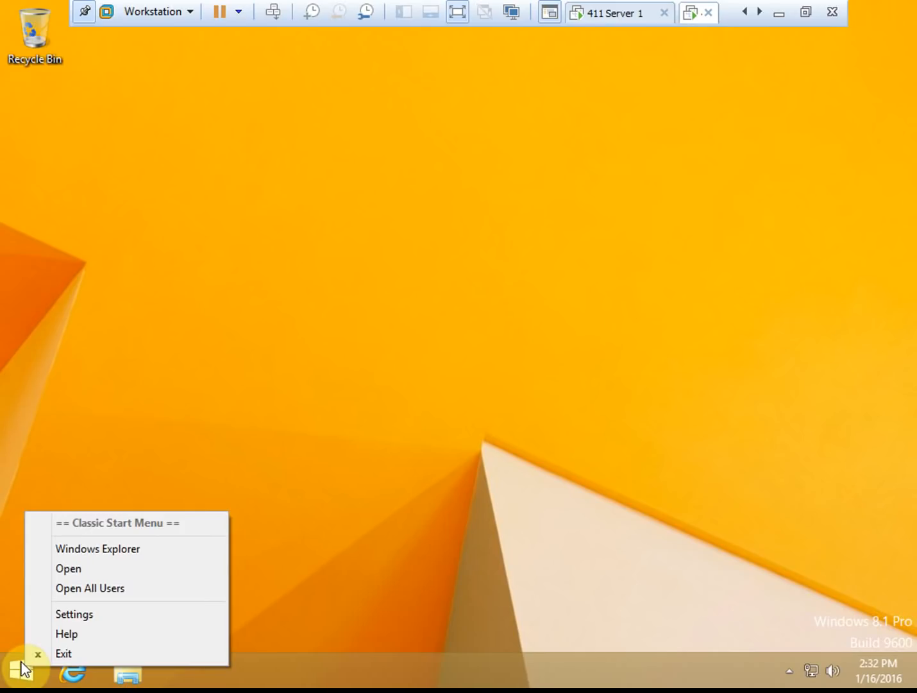
click(365, 554)
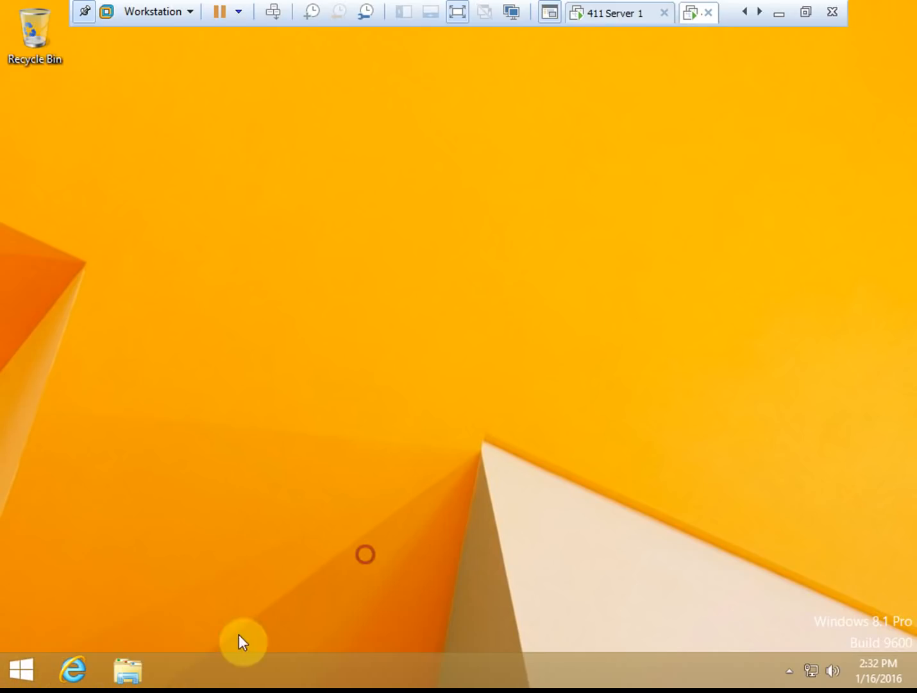
click(137, 670)
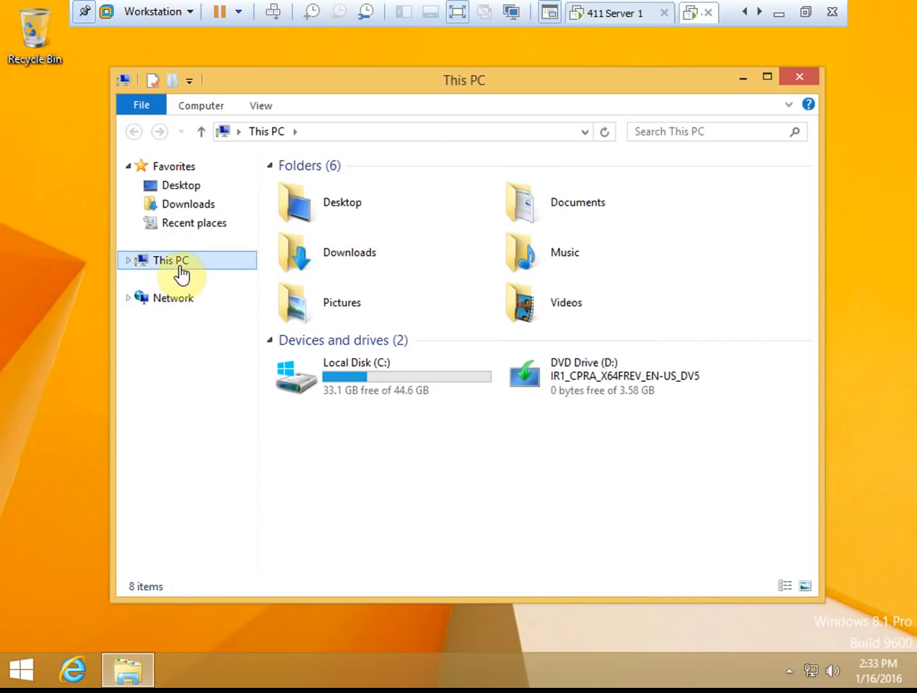
- Open System properties from This PC, then close it and the This PC window
right_click(181, 260)
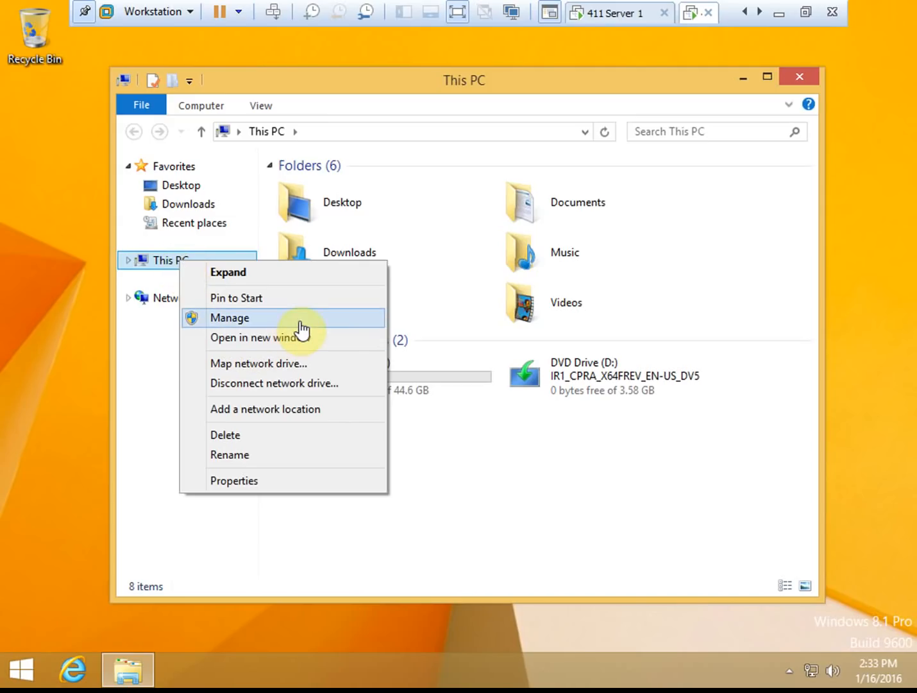
click(262, 481)
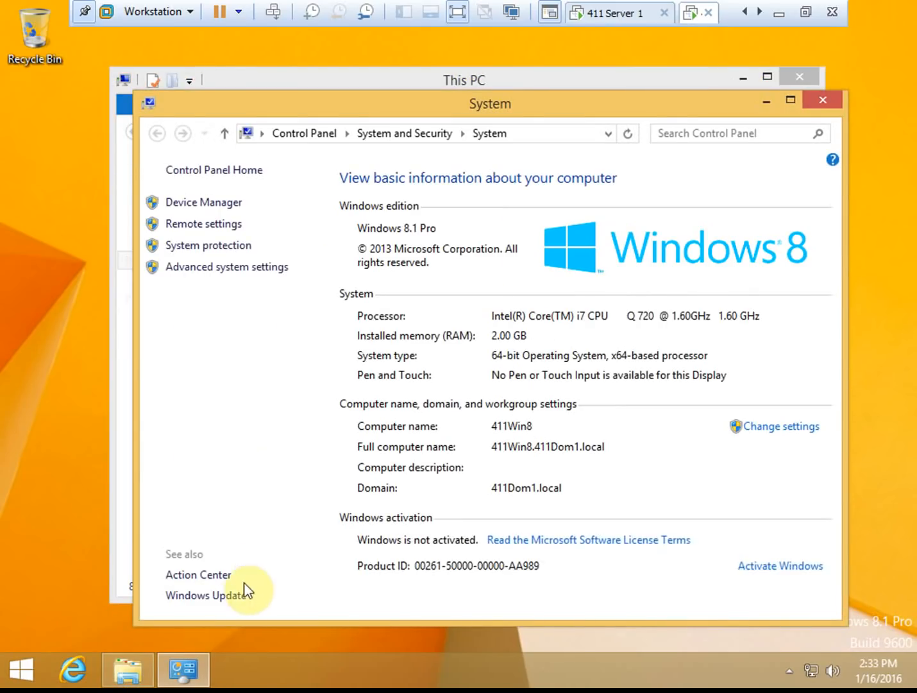
click(821, 102)
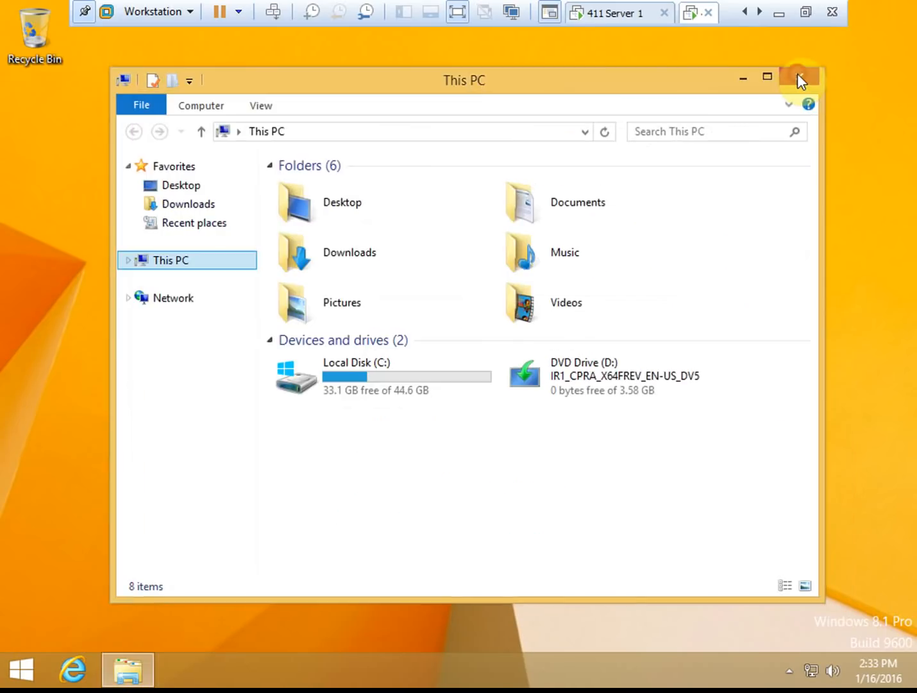
click(798, 75)
- Use the On-Screen Keyboard's Win+Pause to open System, then go to Windows Update
click(28, 671)
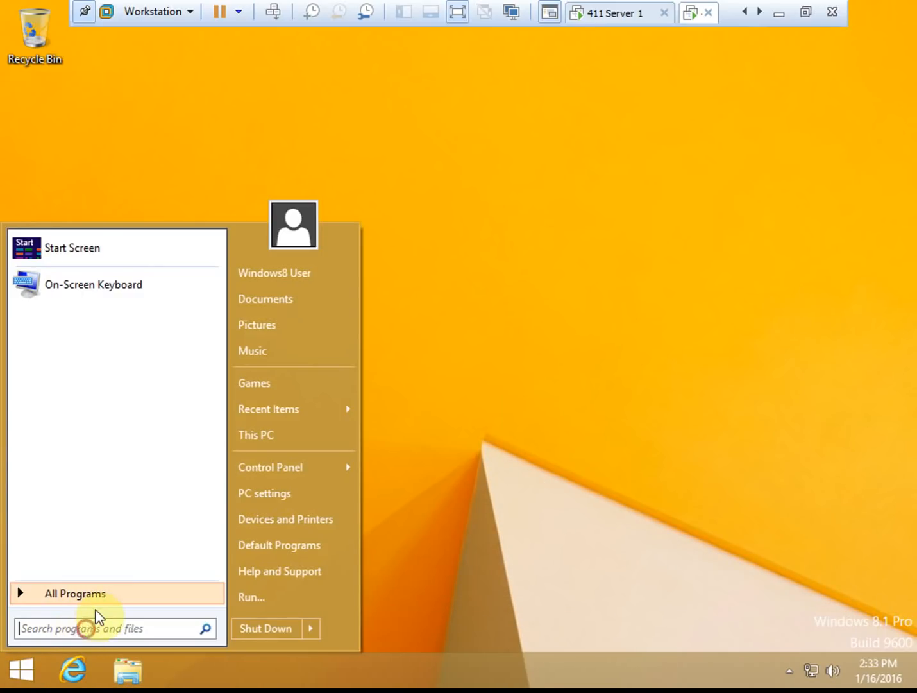
text(on-screen)
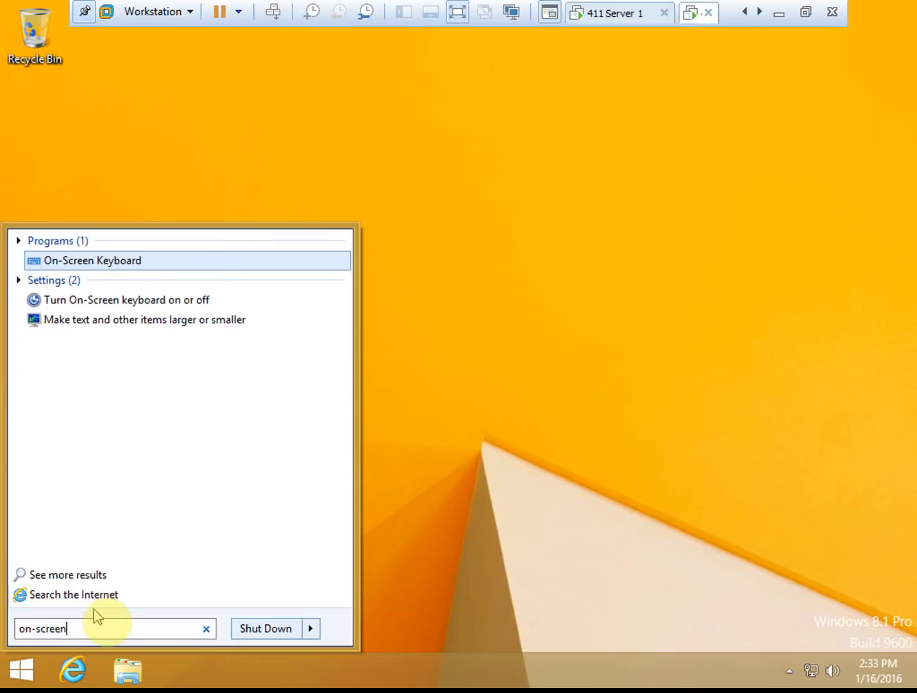
key(Return)
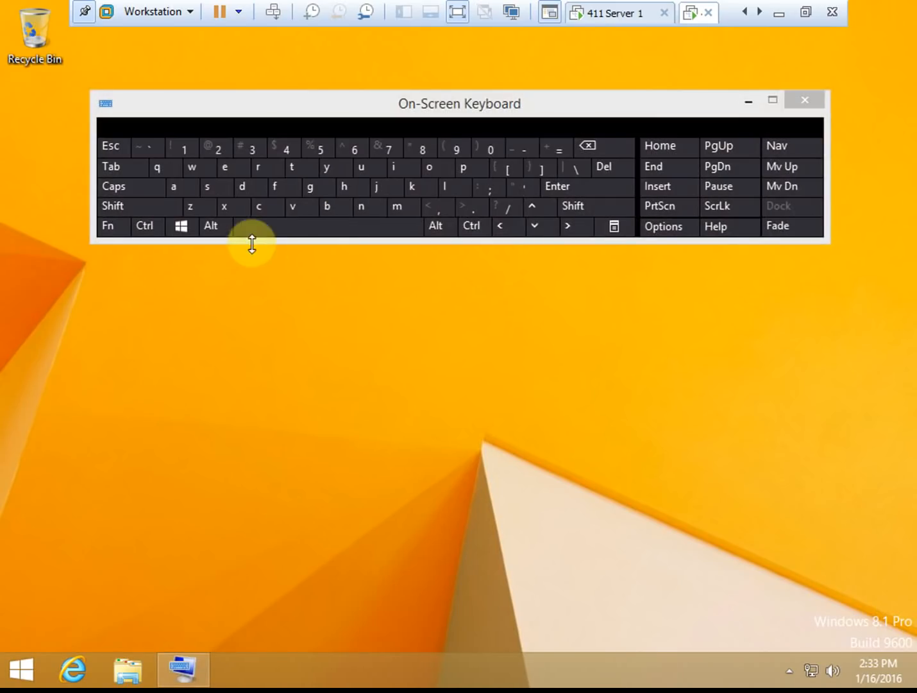
click(183, 227)
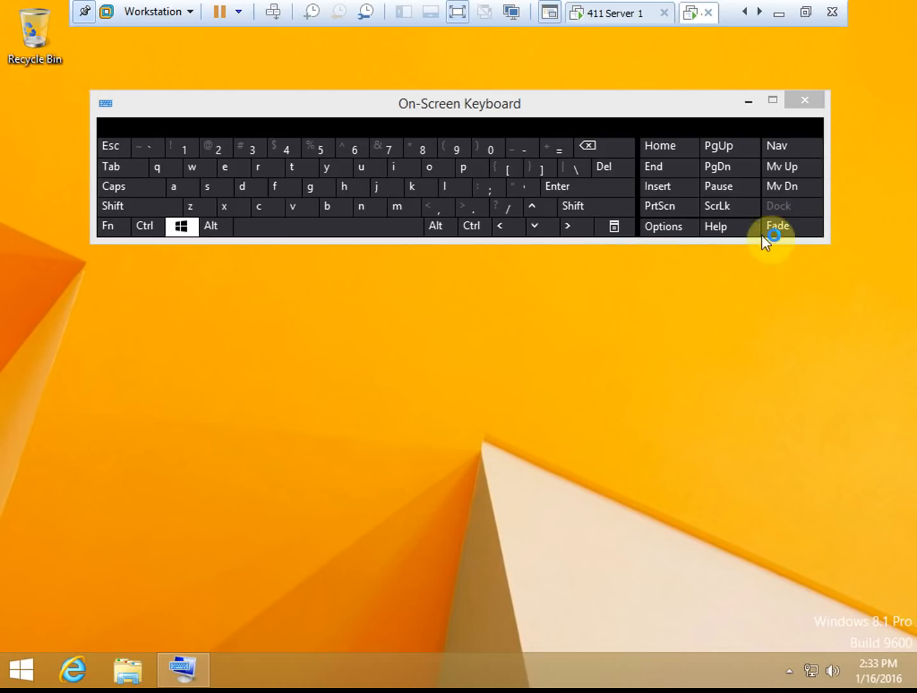
click(738, 188)
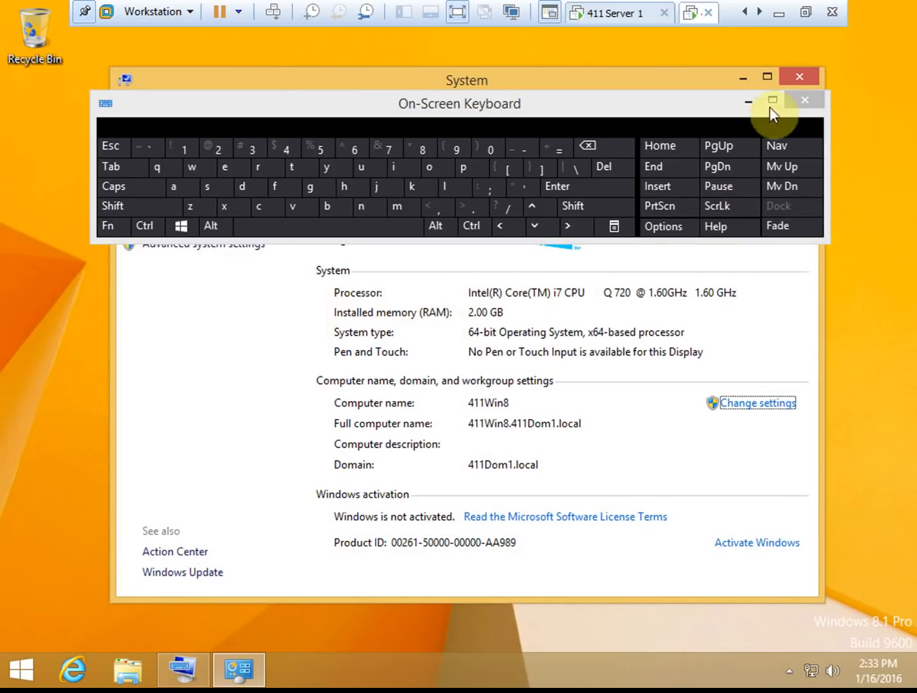
click(810, 102)
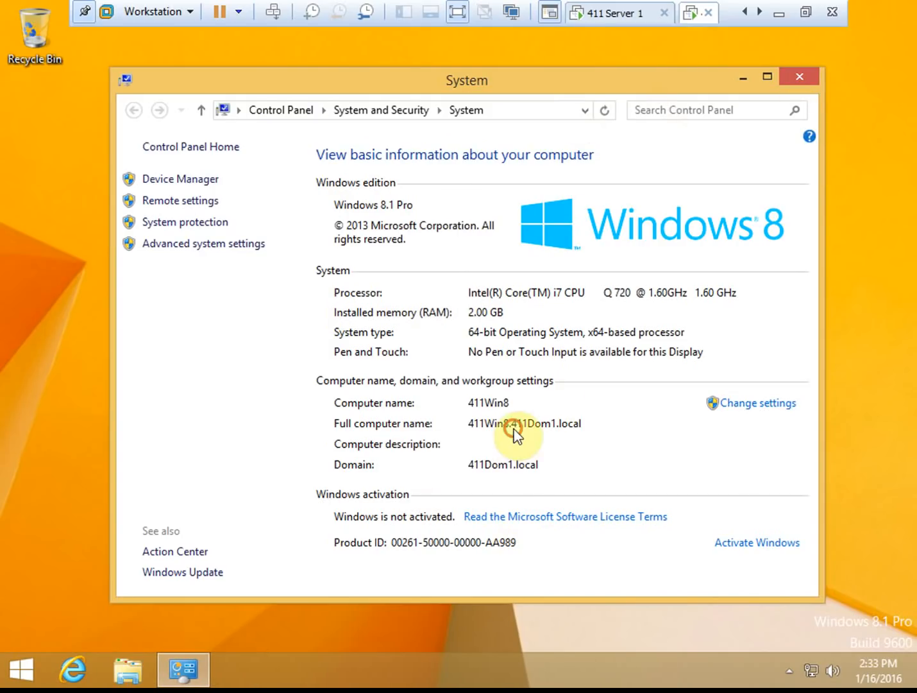
click(190, 572)
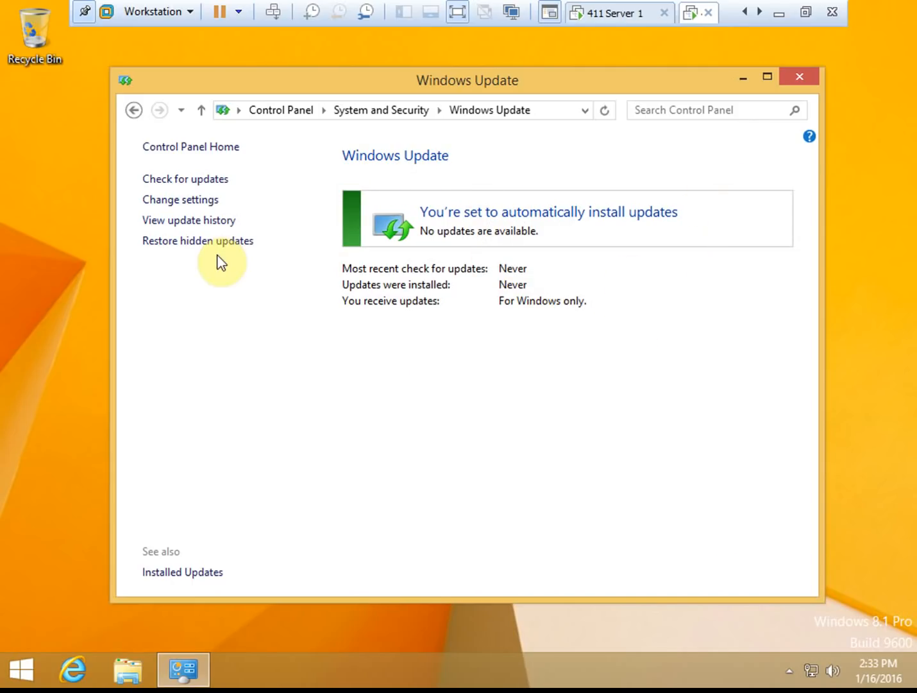
- Run gpupdate /force in Command Prompt until both policies update, then close it
click(29, 667)
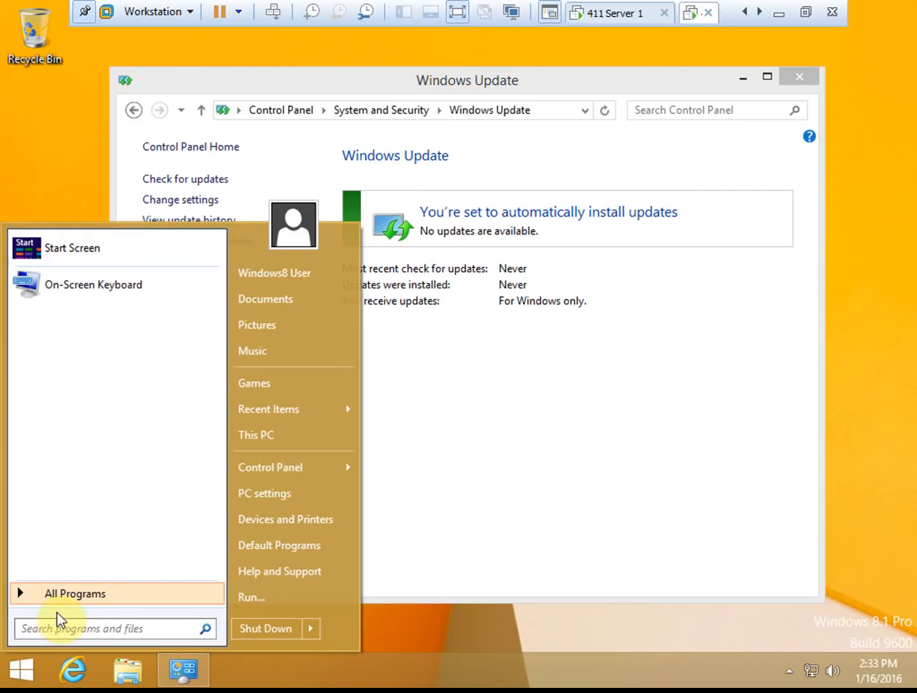
text(cmd)
key(Return)
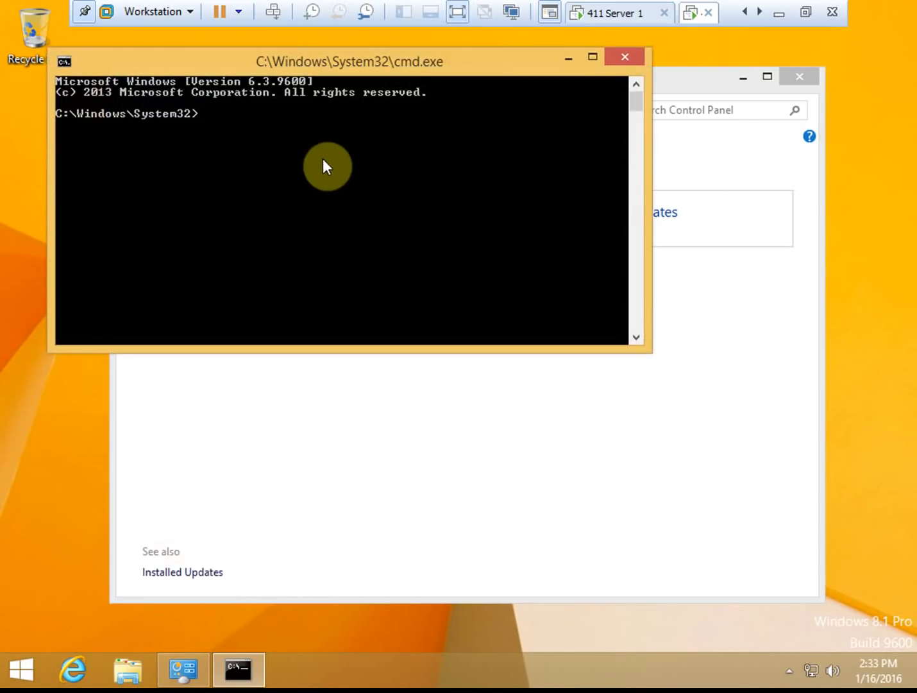
text(gpupdate)
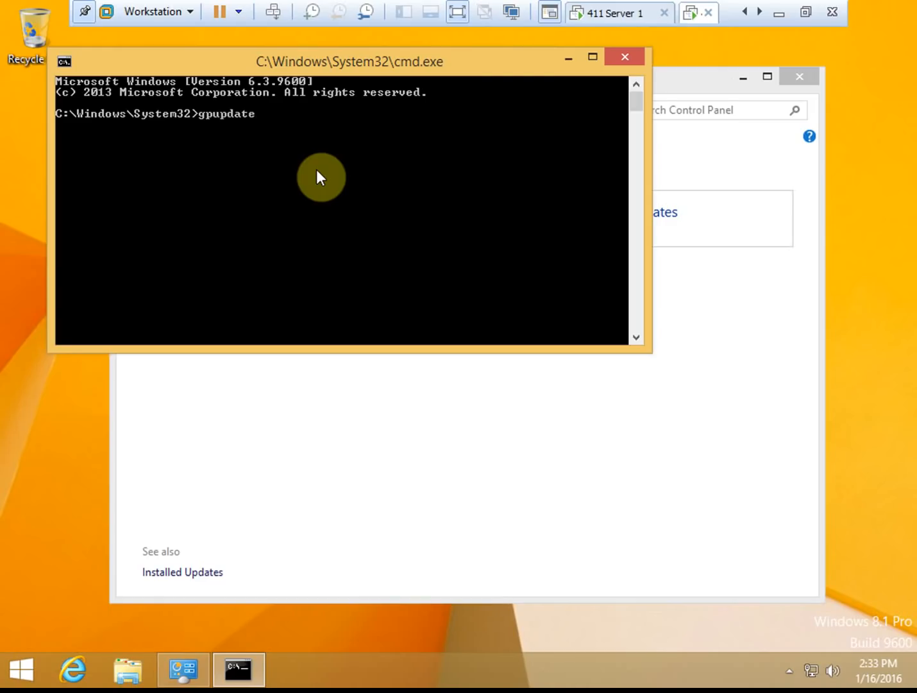
text( /force)
key(Return)
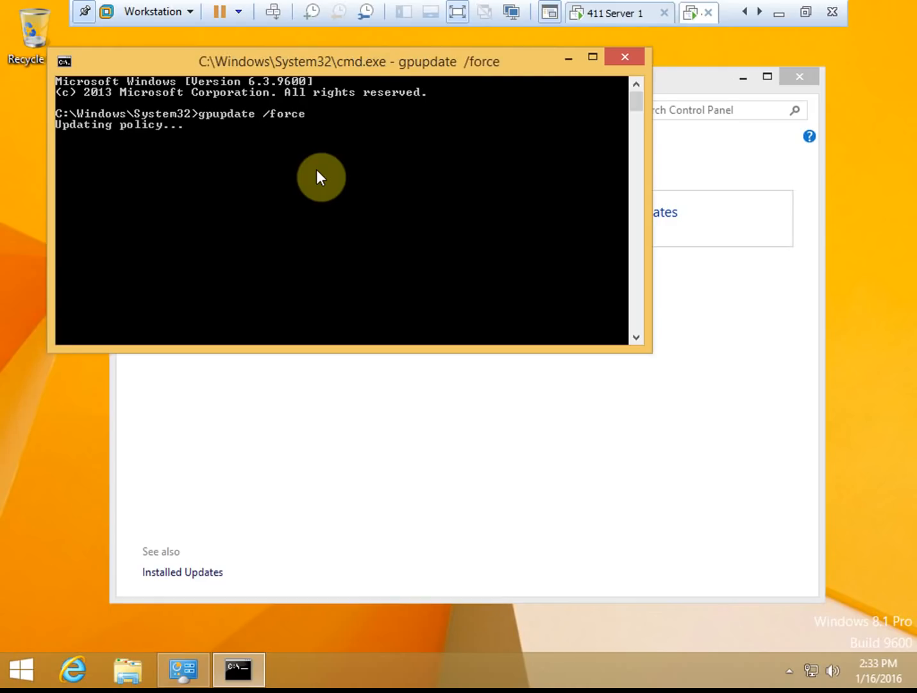
drag(346, 65, 447, 270)
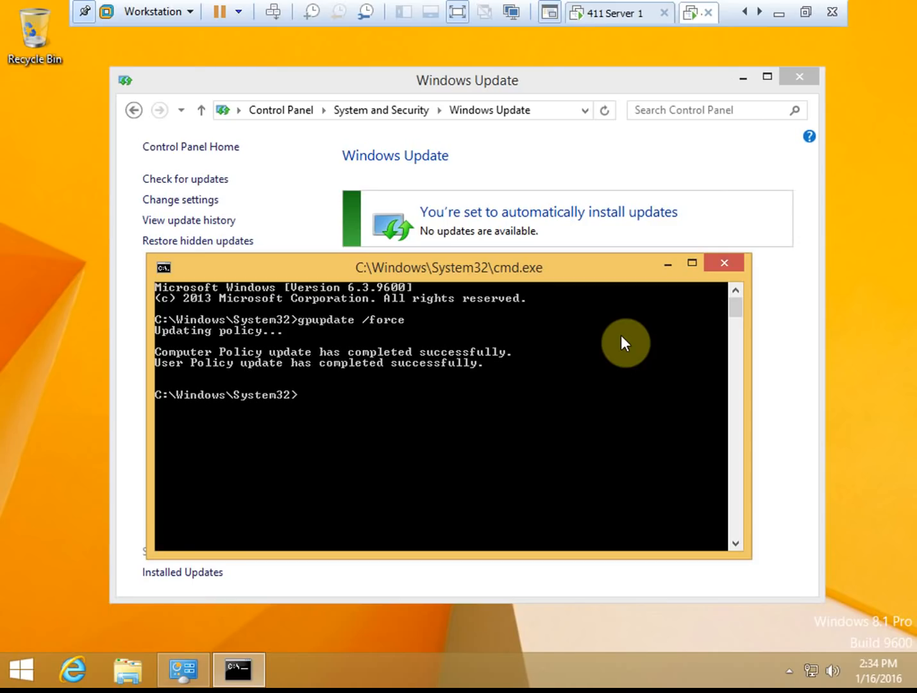
click(731, 262)
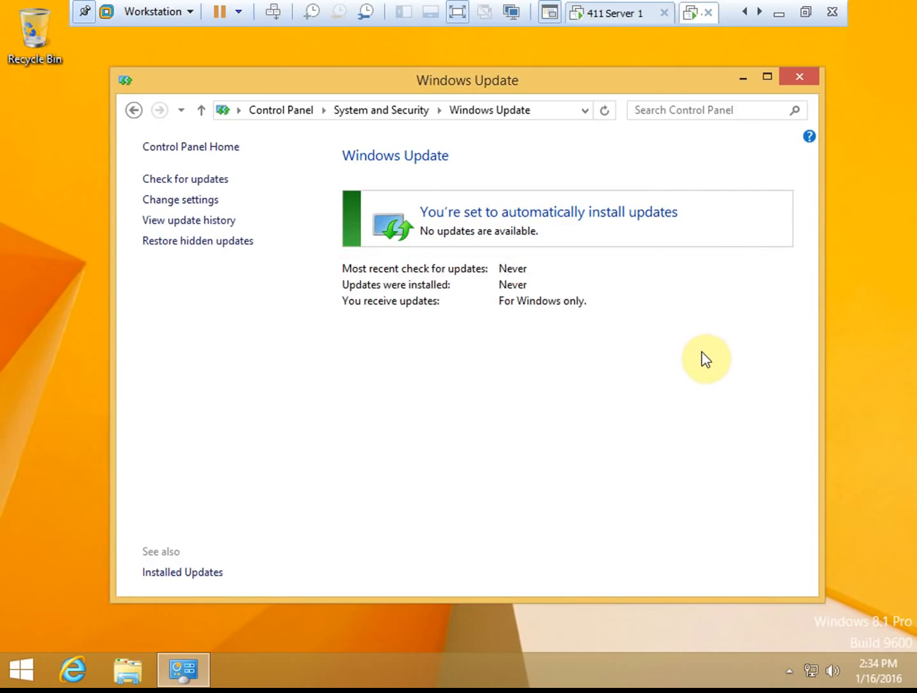
- Close Windows Update, reopen it via Win+Pause > System, and close it again
click(799, 77)
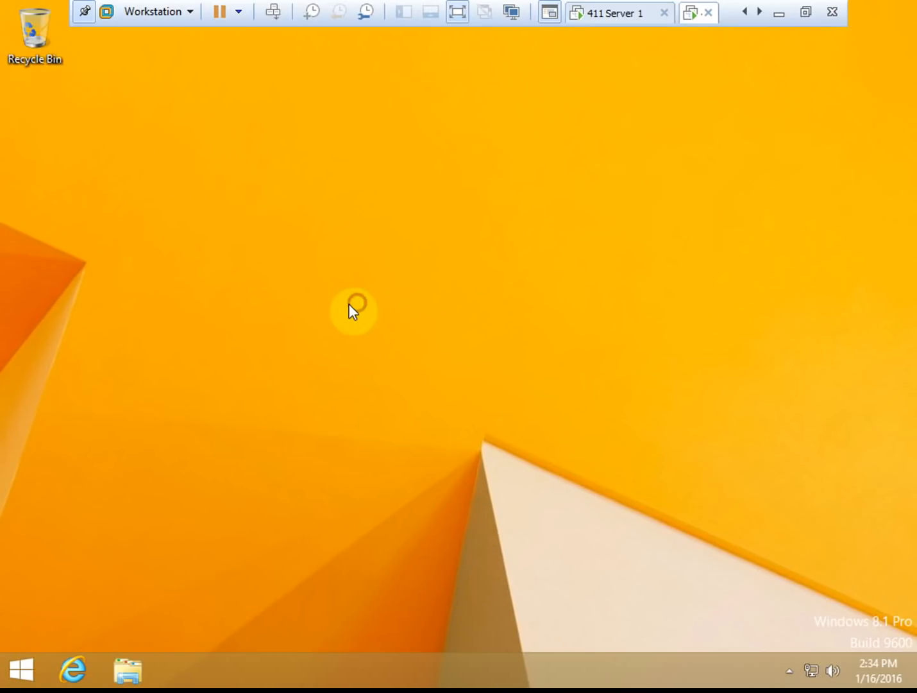
key(super+Pause)
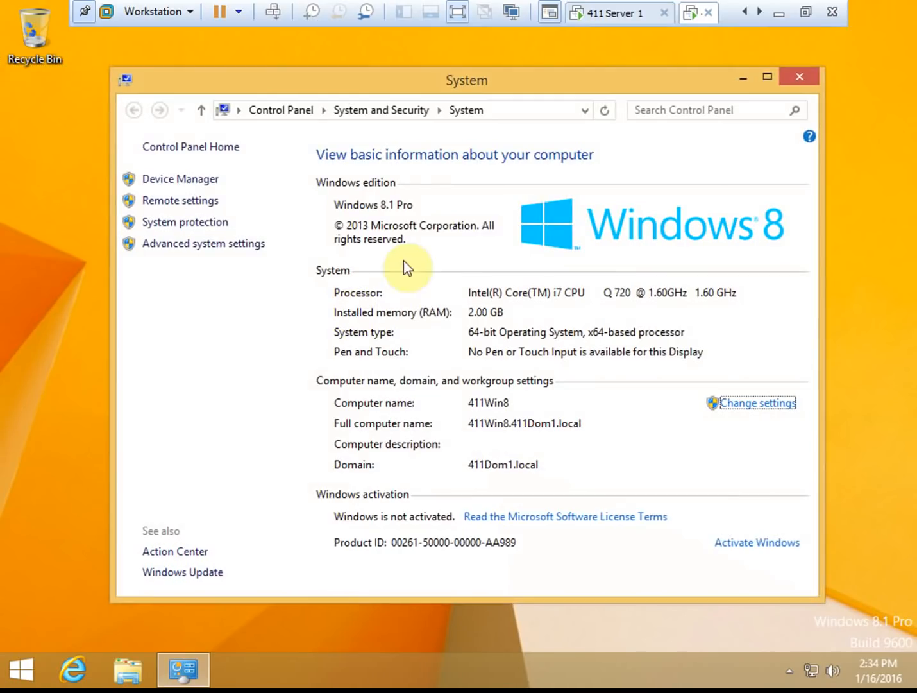
click(203, 572)
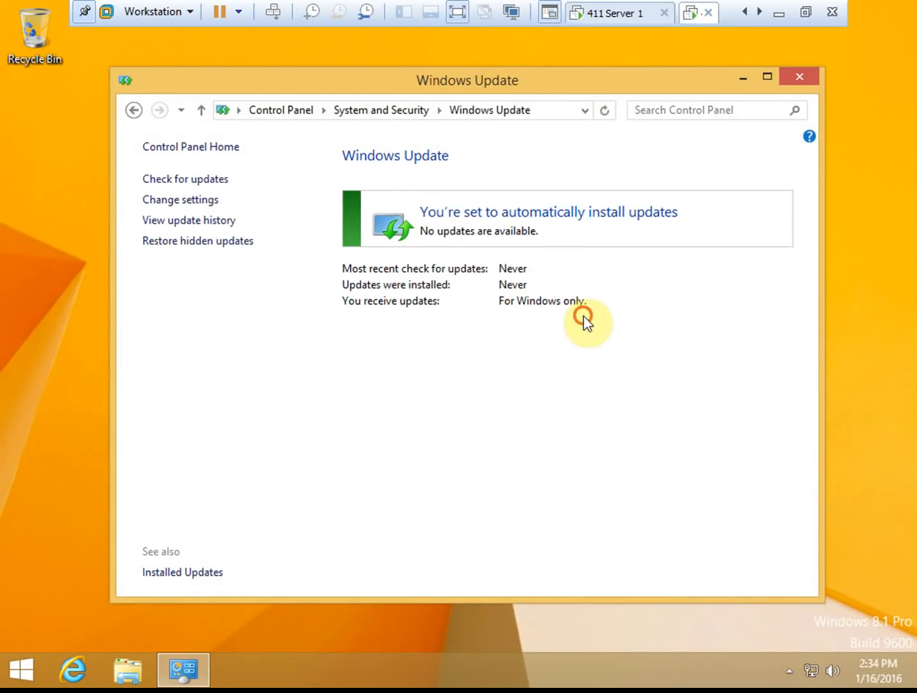
click(813, 82)
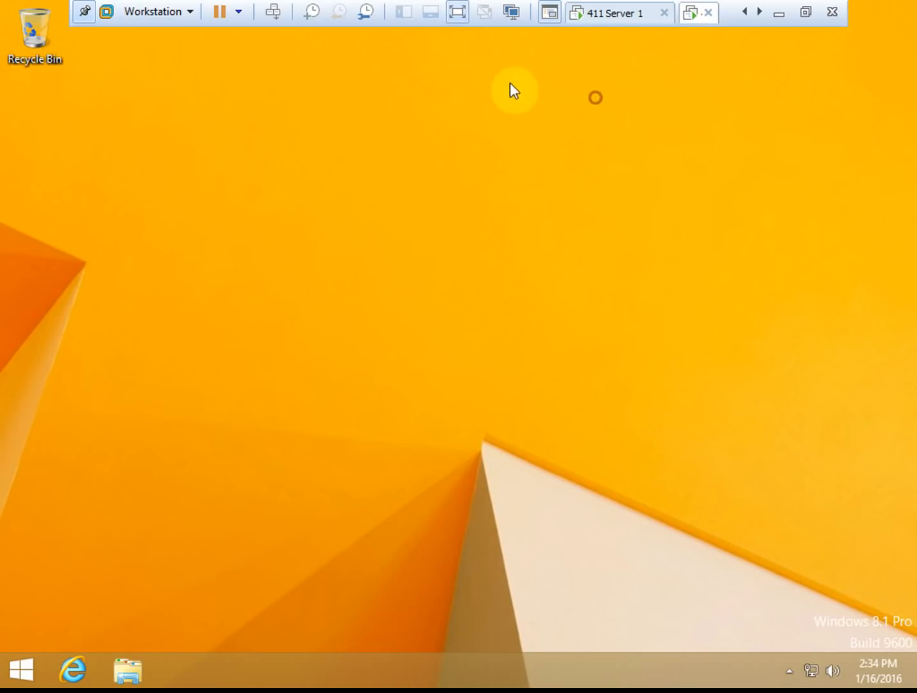
- Send Ctrl+Alt+Del, return to the desktop, and choose Restart from the Start shutdown options
click(278, 15)
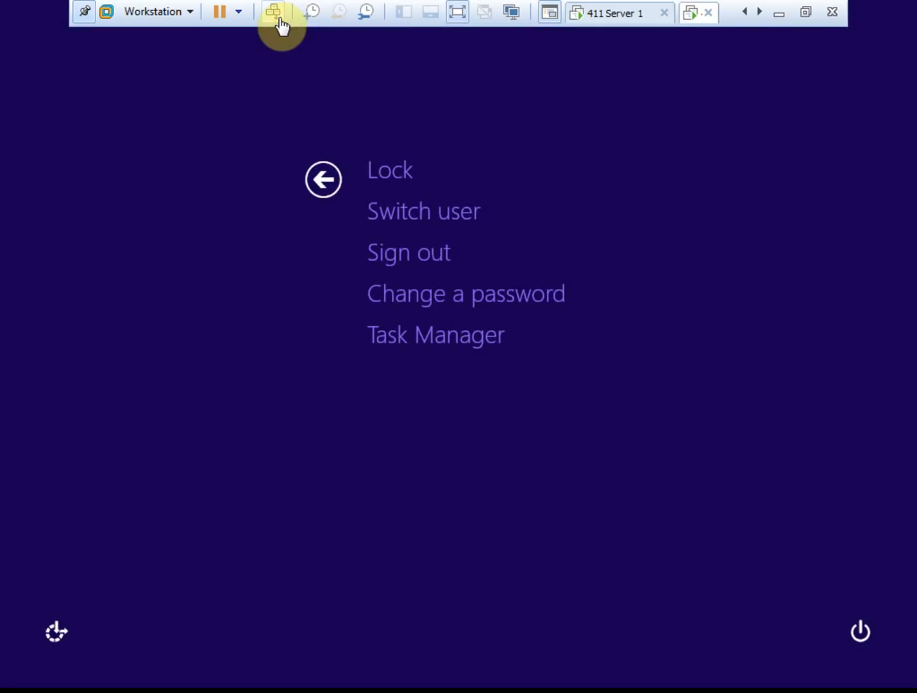
click(323, 180)
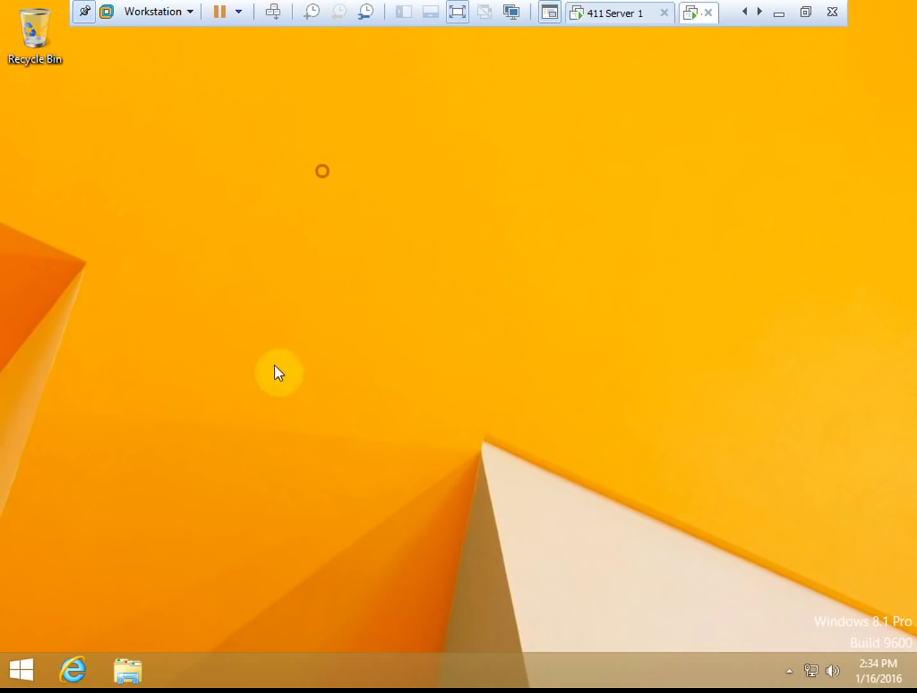
click(21, 670)
click(315, 630)
click(373, 607)
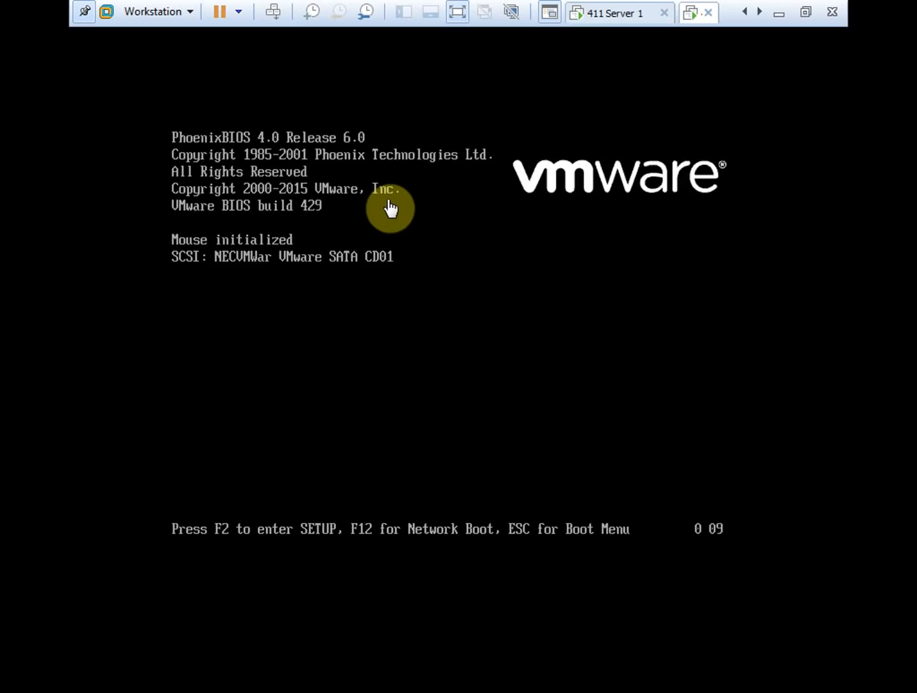
- Boot the Windows 8.1 VM from Hard Drive via the Esc boot menu, showing the 411Win8 tab
click(539, 272)
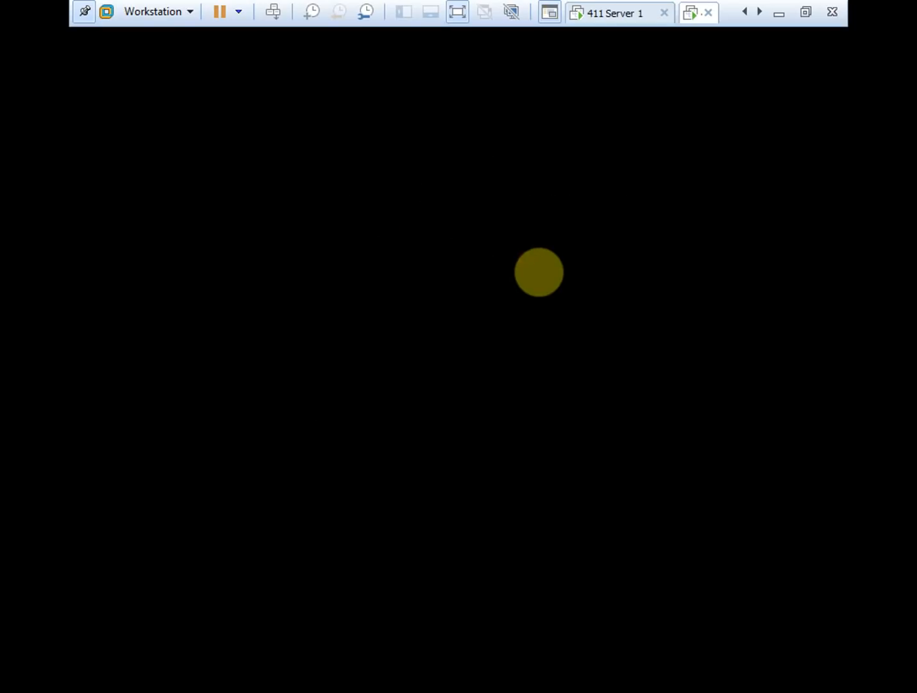
key(Escape)
key(Down)
key(Return)
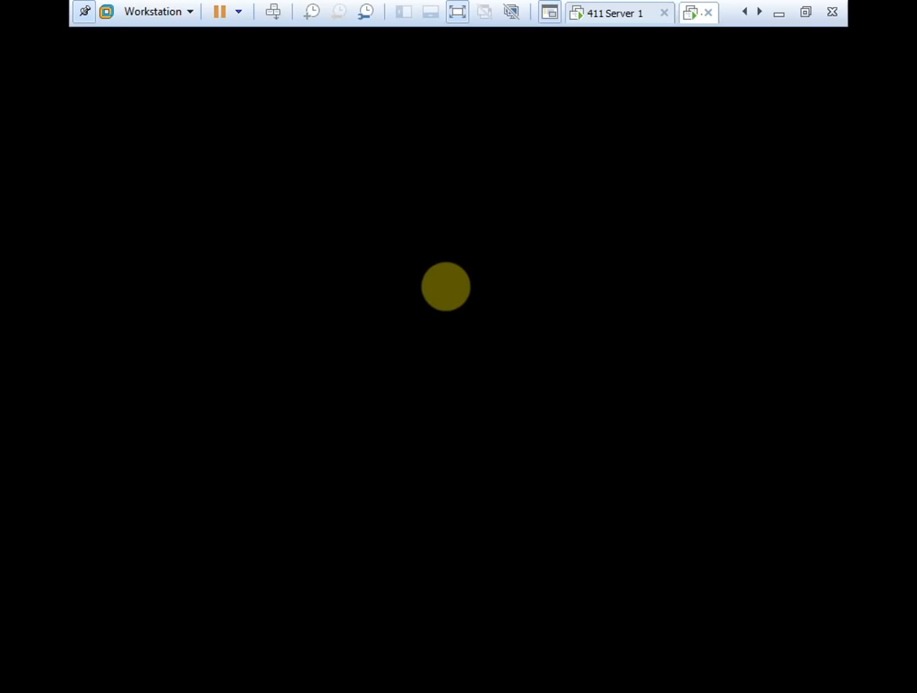
click(760, 12)
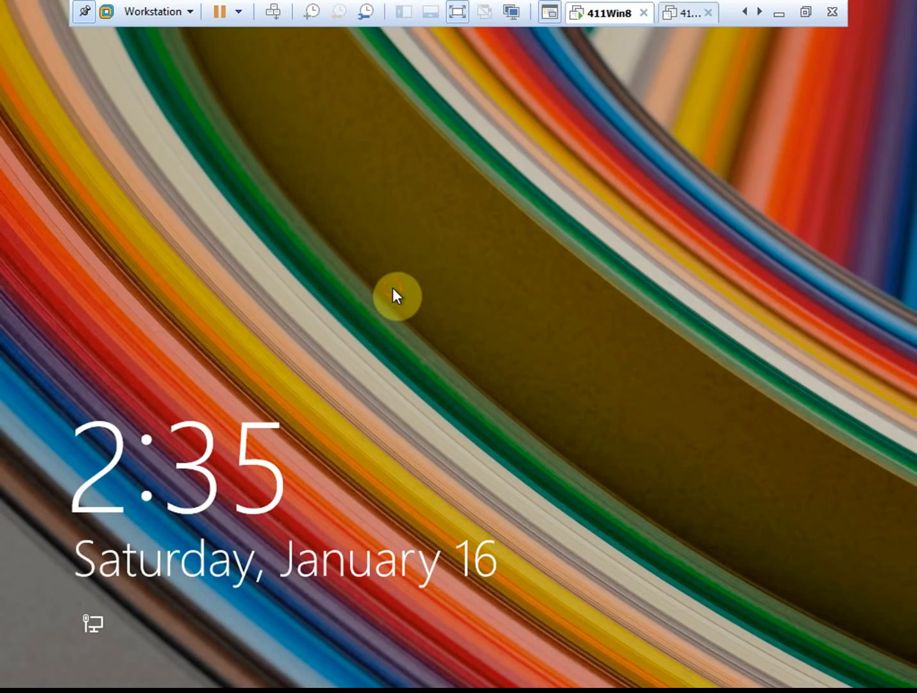
- Dismiss the lock screen and sign back in with the account password
click(393, 287)
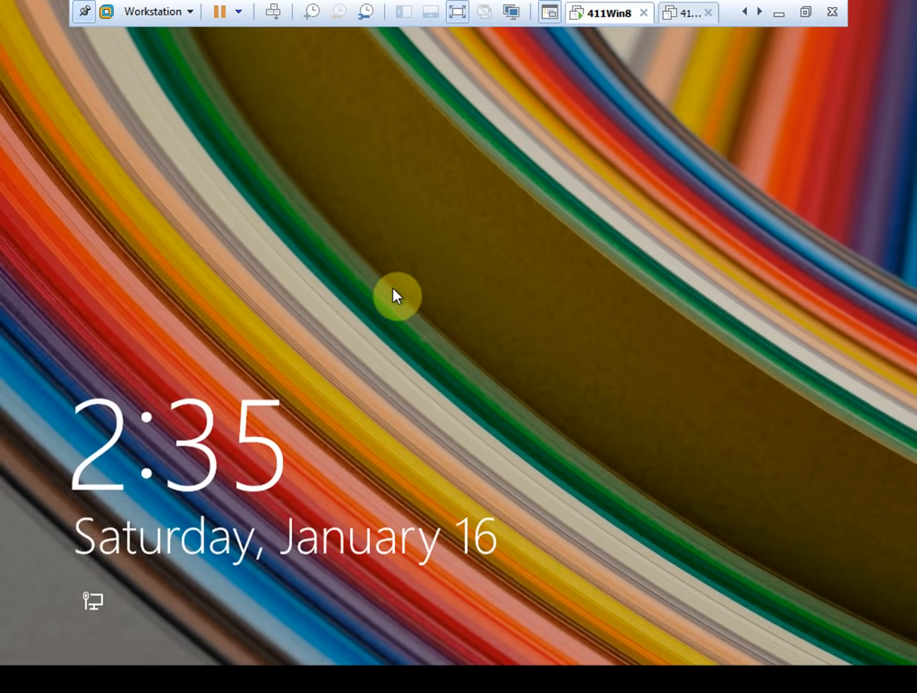
text(••••••••••)
key(Return)
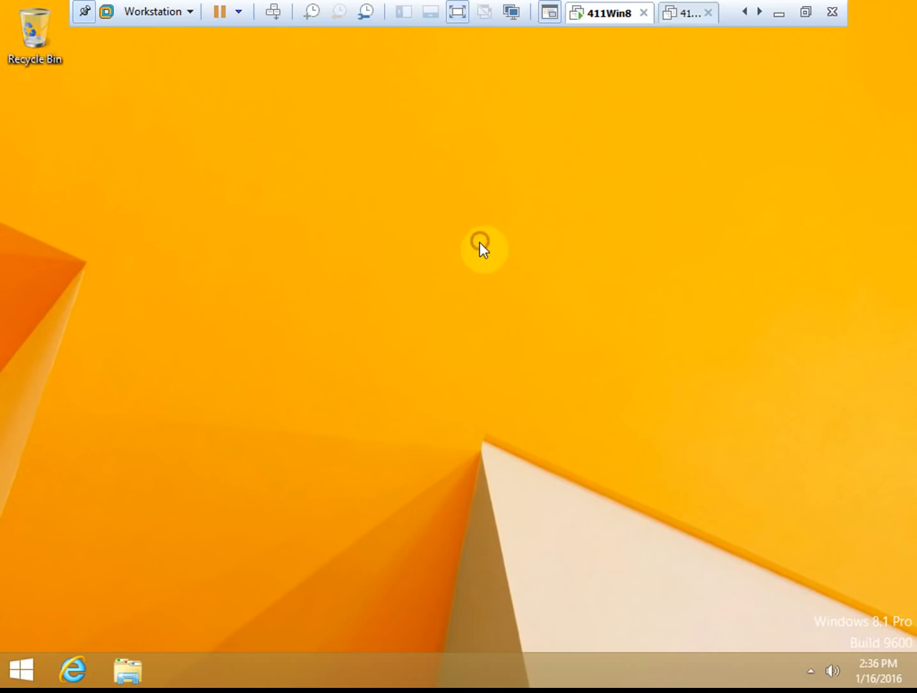
- Check Windows Update from the System window shows updates managed by the administrator, then close it
key(super+Pause)
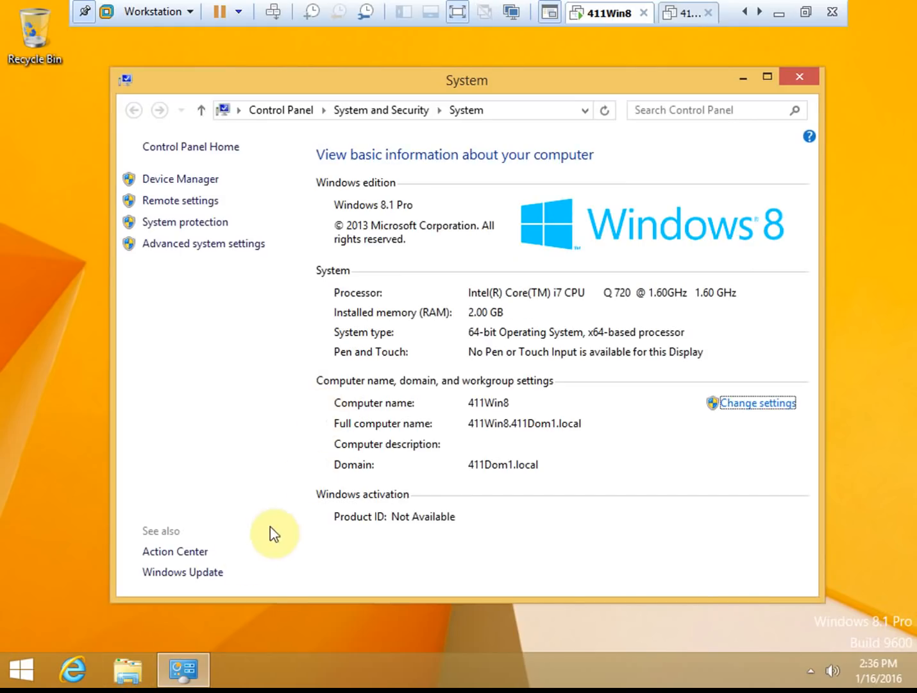
click(193, 572)
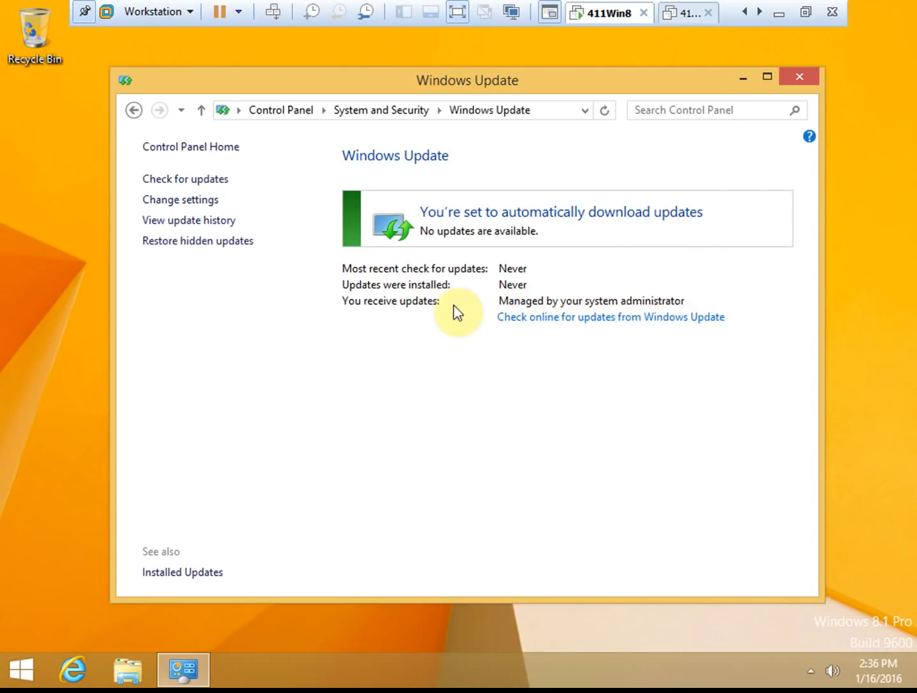
click(810, 74)
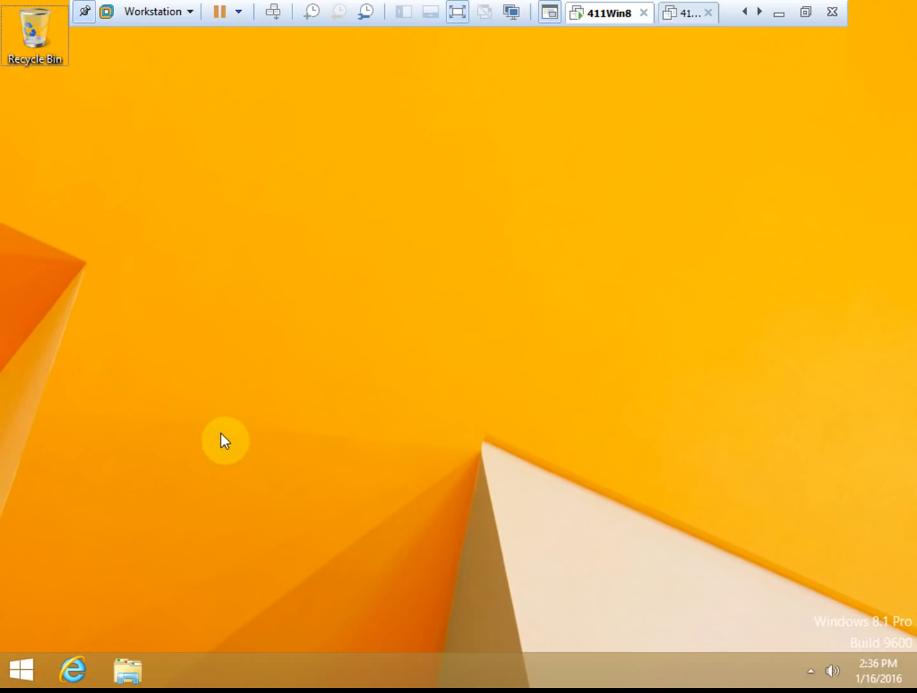
- Launch the rsop console from search and dismiss the insufficient permissions error
click(23, 670)
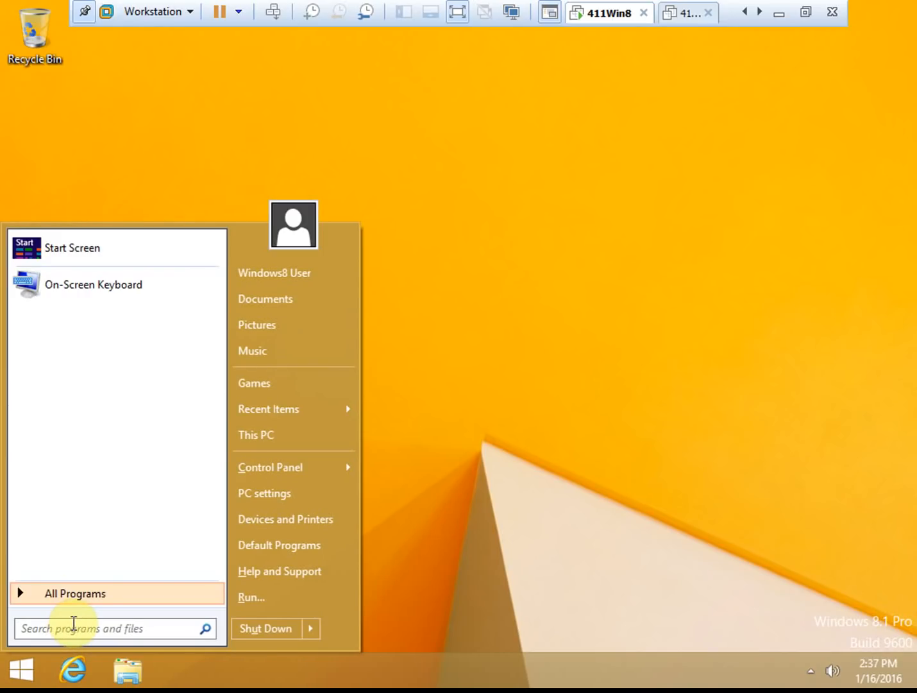
text(rsop)
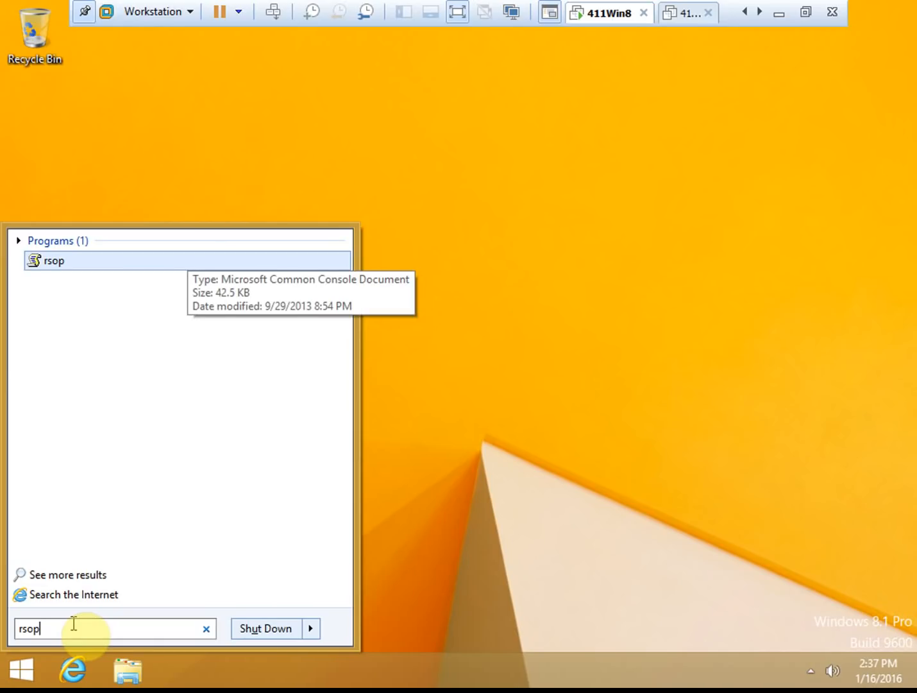
click(62, 262)
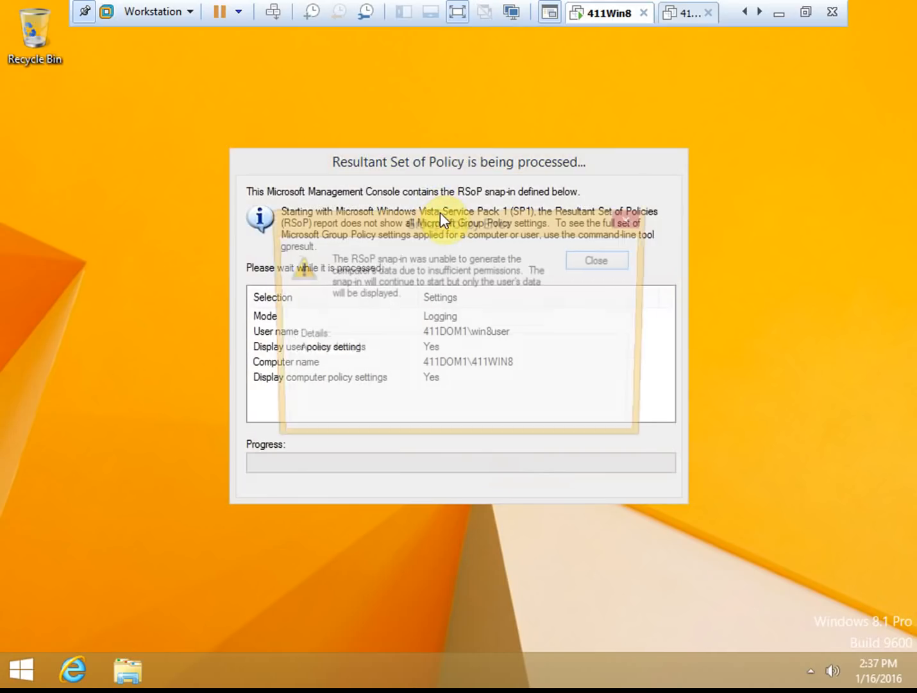
click(600, 265)
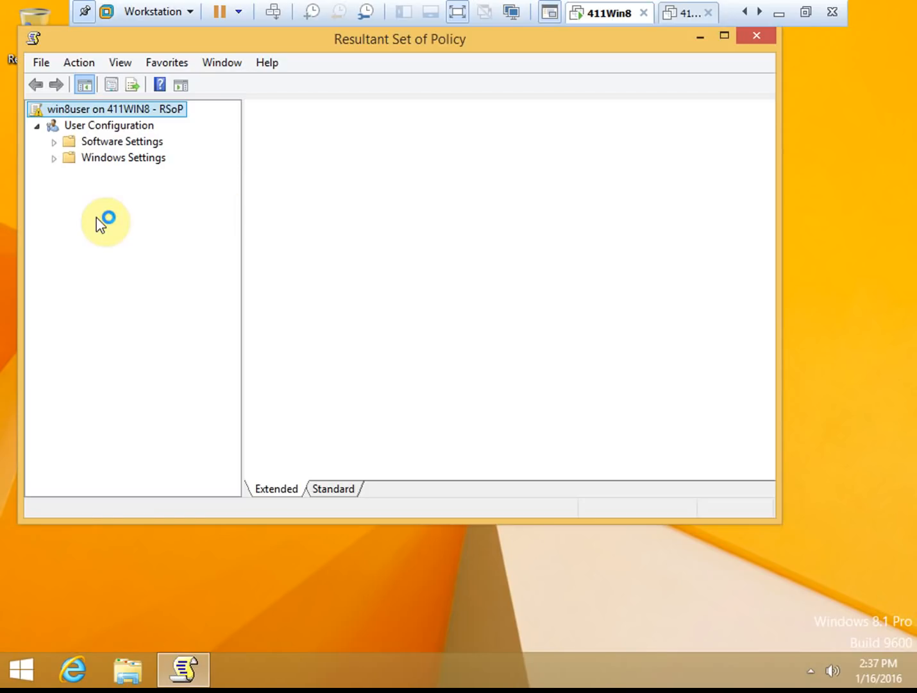
- Review the User Configuration results, expanding Windows Settings down to Security Settings
click(81, 111)
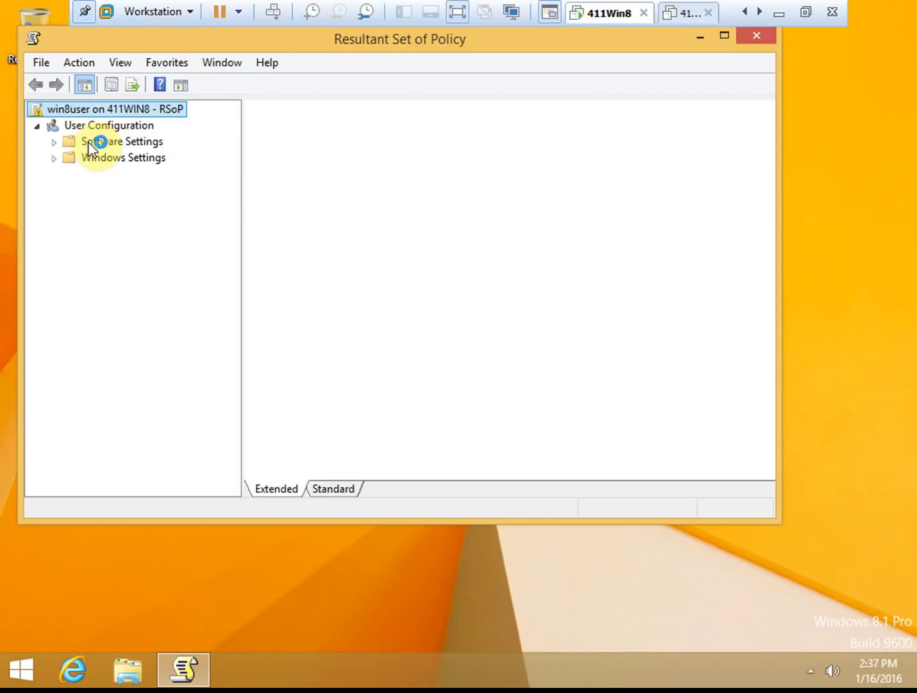
click(107, 127)
click(54, 142)
click(53, 158)
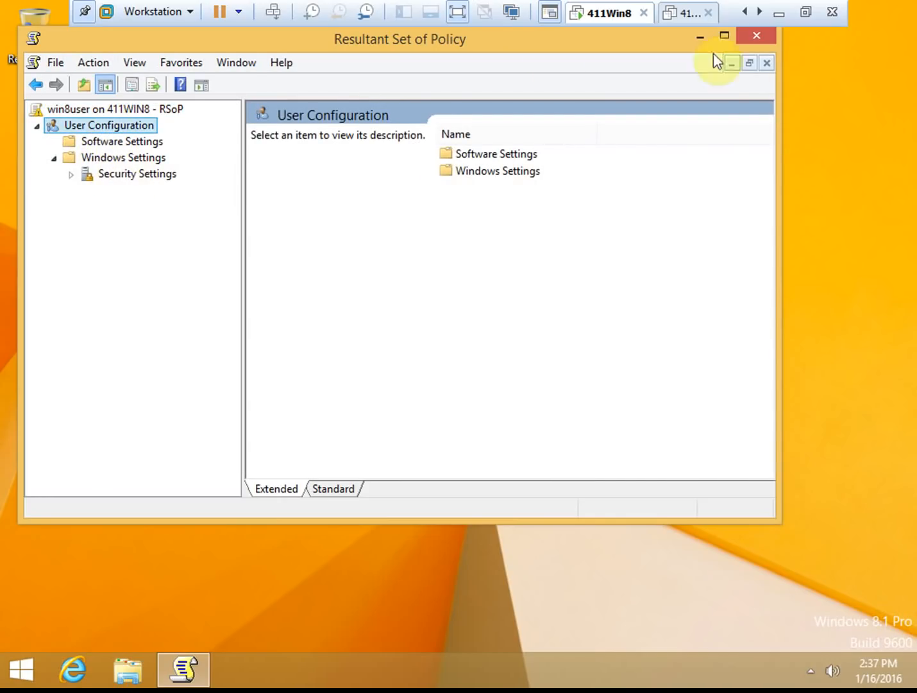
- Close the RSoP console without saving its console settings
click(757, 36)
drag(756, 39, 652, 269)
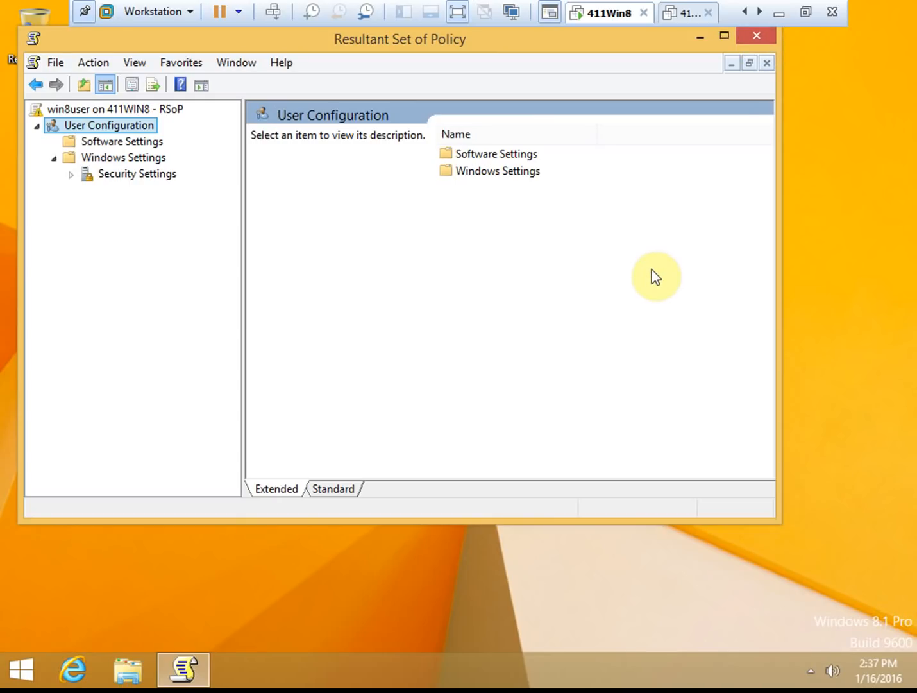
click(753, 39)
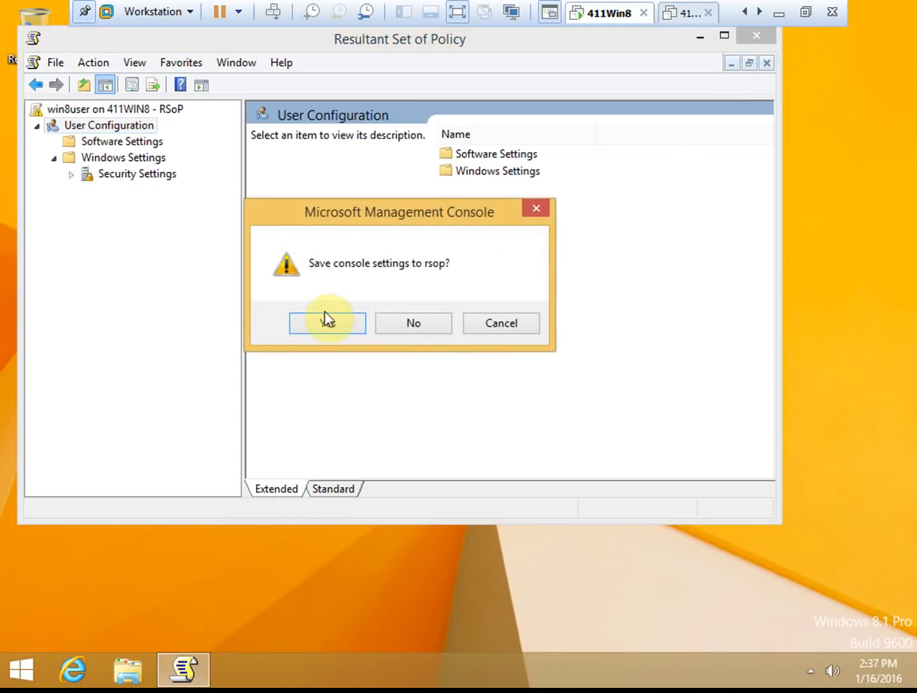
click(417, 325)
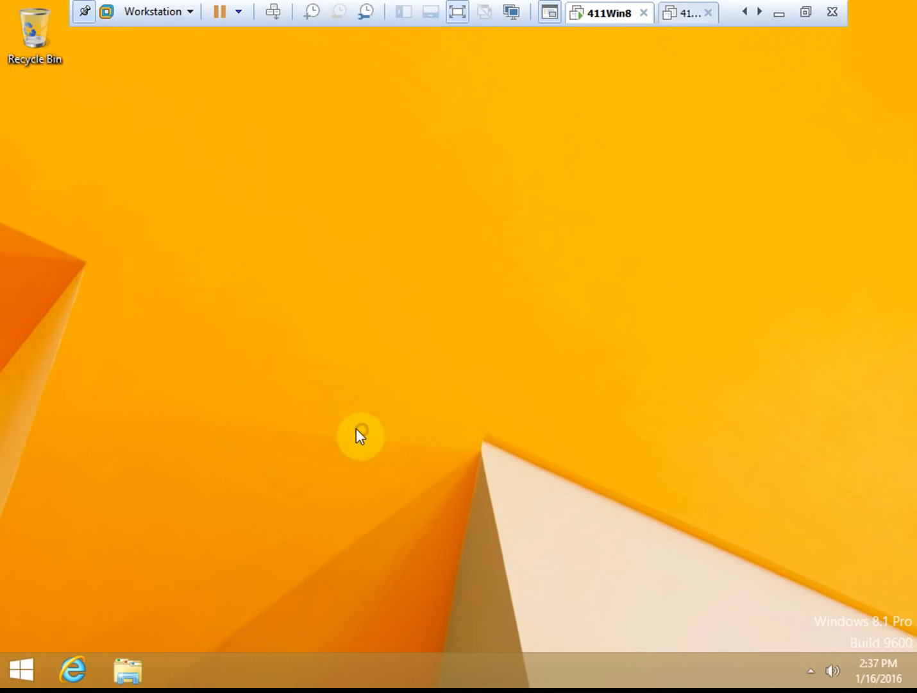
- Open Command Prompt and run gpresult C:\win8user.html
key(super)
text(cmd)
key(Return)
text(gpres)
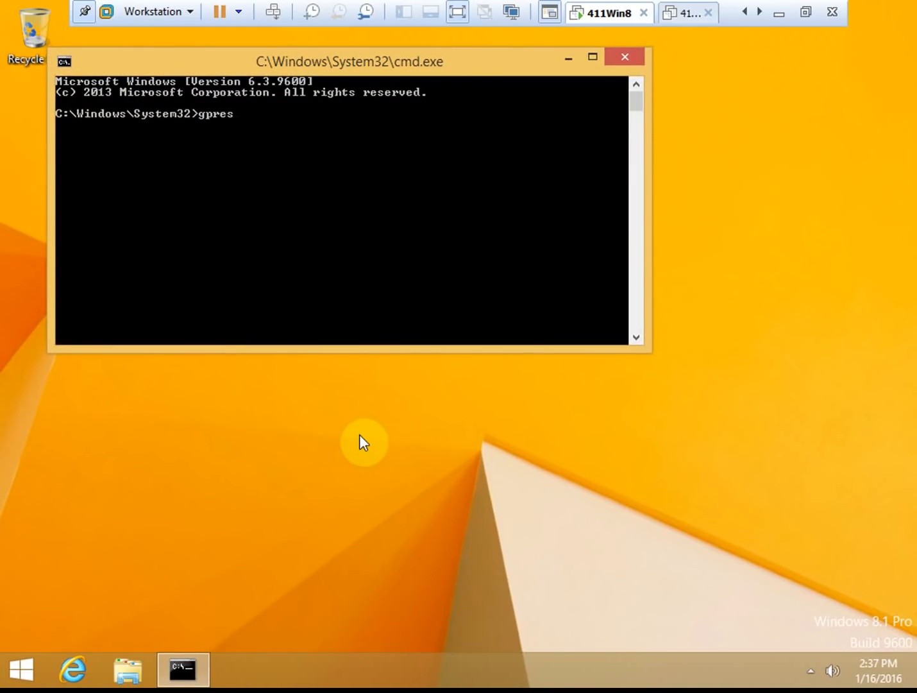
text(ult C:\win8user.html)
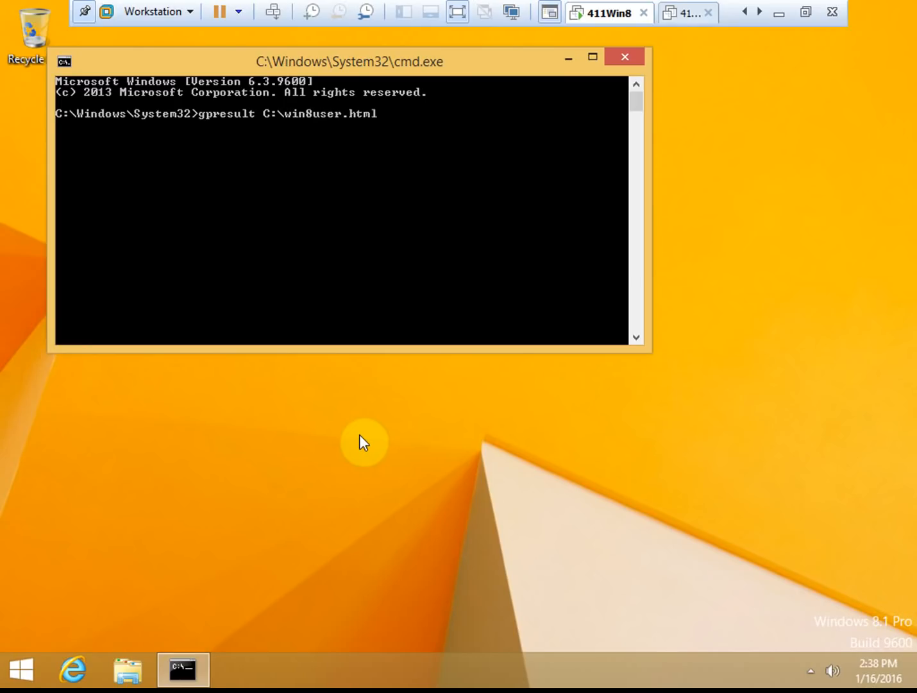
key(Return)
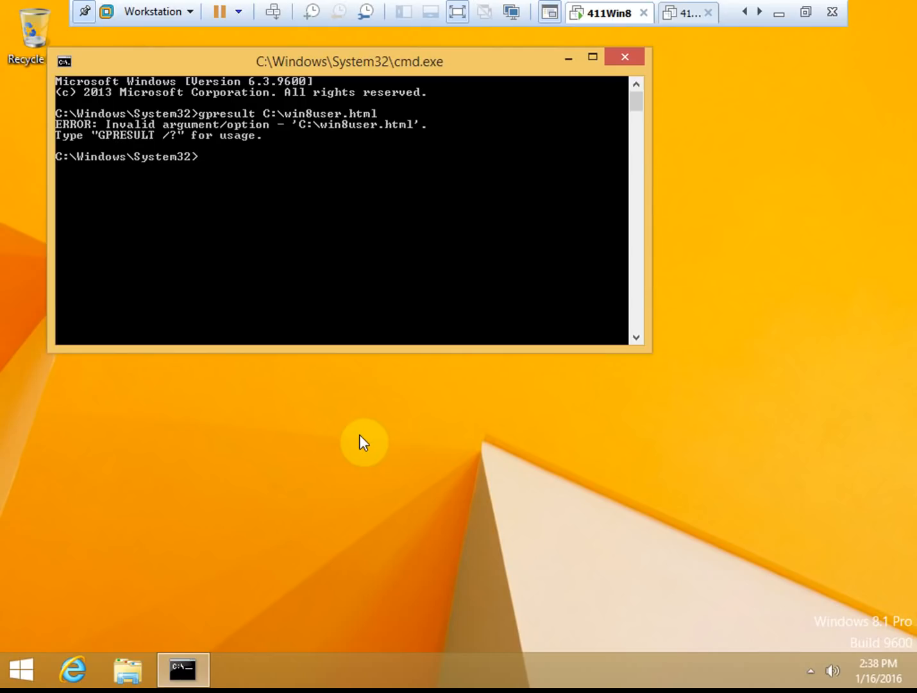
- Display the gpresult /? help text to check the syntax
key(Up)
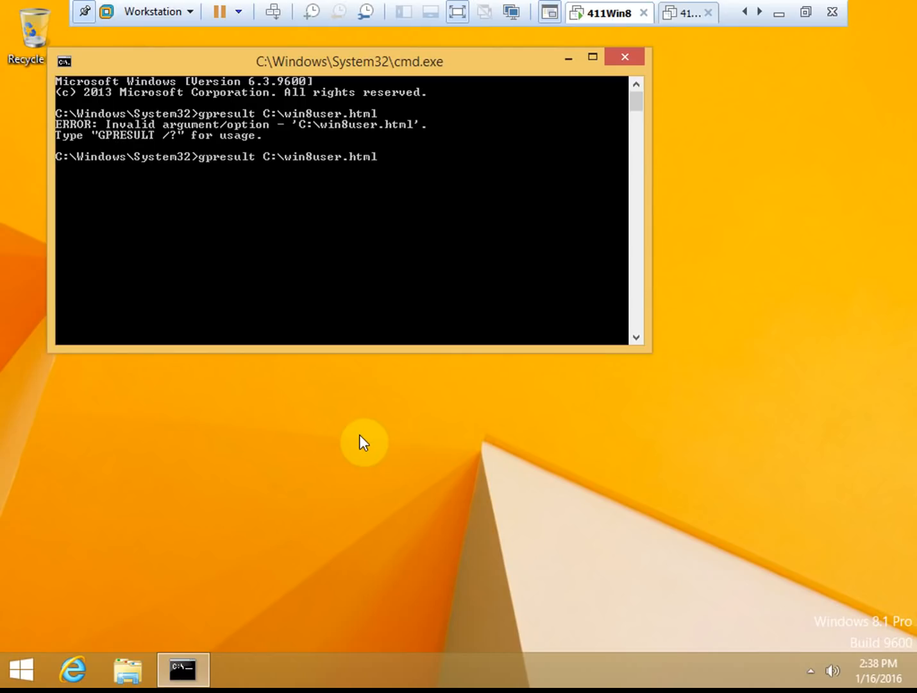
key(BackSpace)
key(BackSpace)
key(BackSpace)
key(BackSpace)
key(BackSpace)
key(BackSpace)
key(BackSpace)
key(BackSpace)
key(BackSpace)
key(BackSpace)
key(BackSpace)
key(BackSpace)
key(BackSpace)
key(BackSpace)
key(BackSpace)
key(BackSpace)
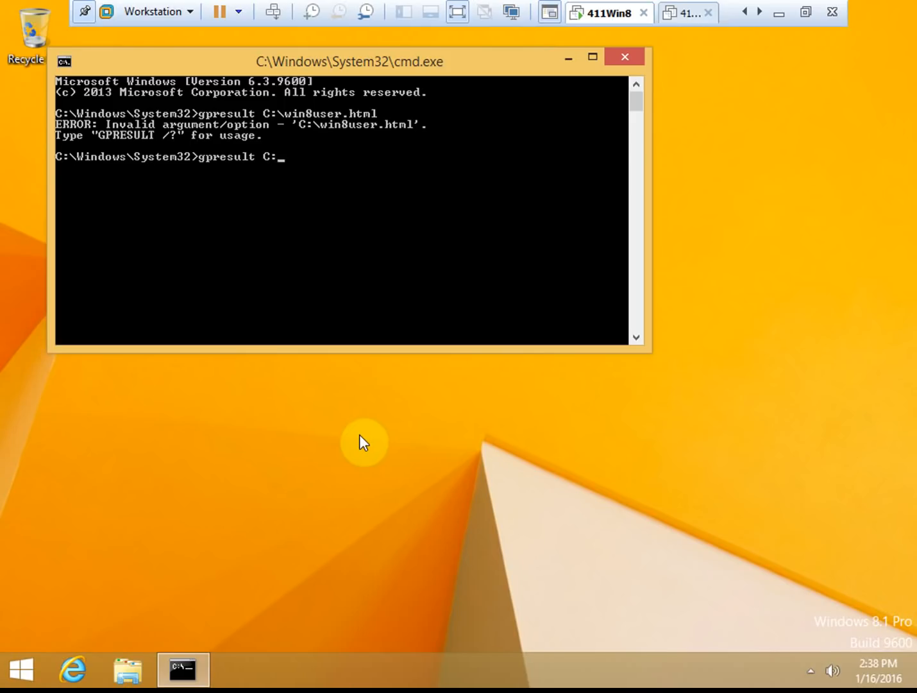
text(/?)
key(Return)
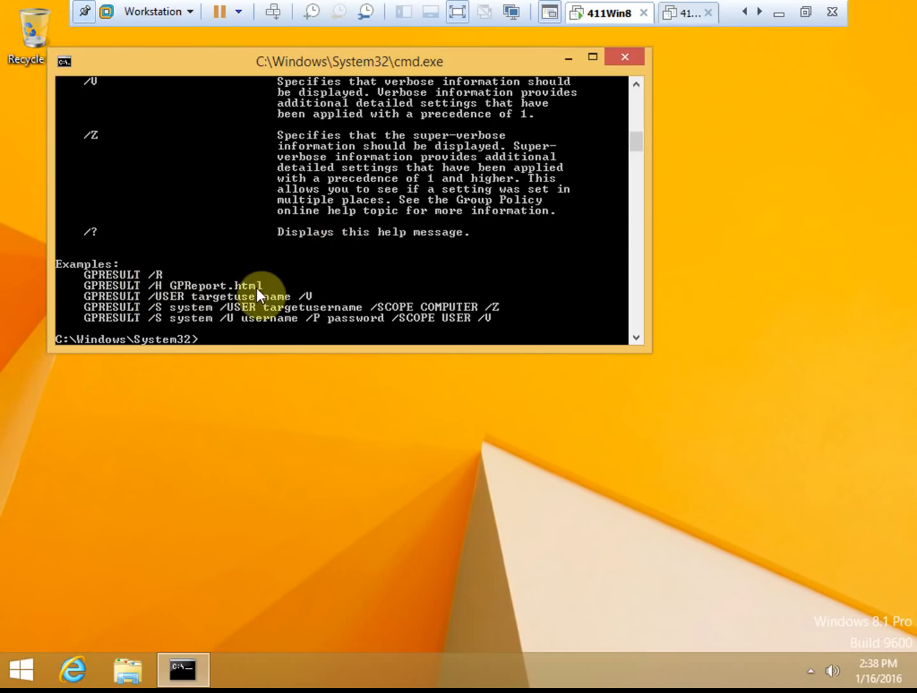
- Run gpresult /h C:\win8user.html to generate the HTML report
key(Up)
key(Up)
key(Left)
key(Left)
key(Left)
key(Left)
key(Left)
key(Left)
key(Left)
key(Left)
key(Left)
key(Left)
key(Left)
key(Left)
key(Left)
key(Left)
key(Left)
key(Left)
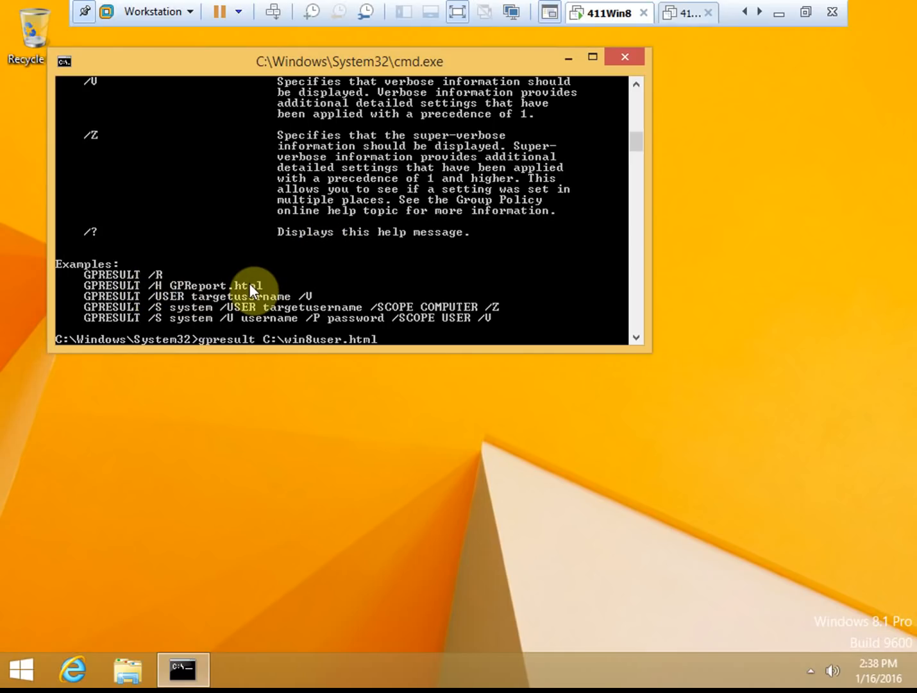
text(/h)
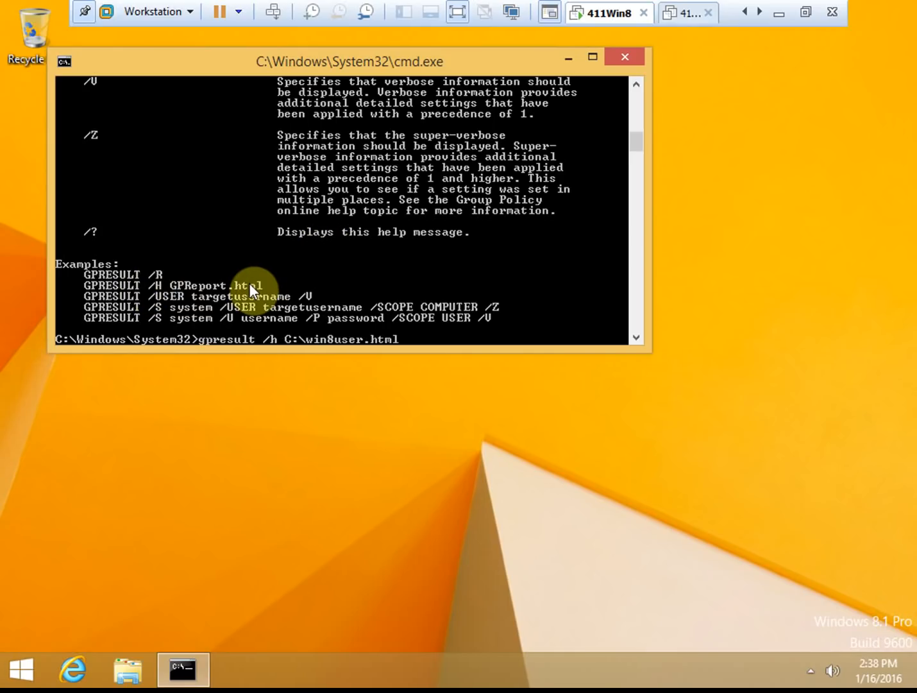
key(Return)
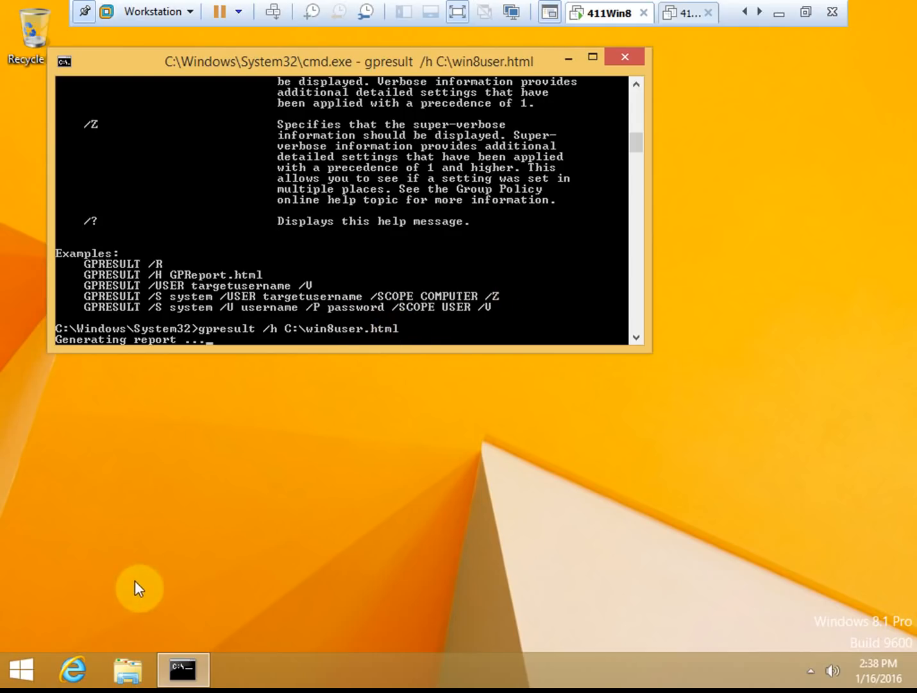
- Browse the Local Disk (C:) drive in File Explorer, then return to the console
click(129, 671)
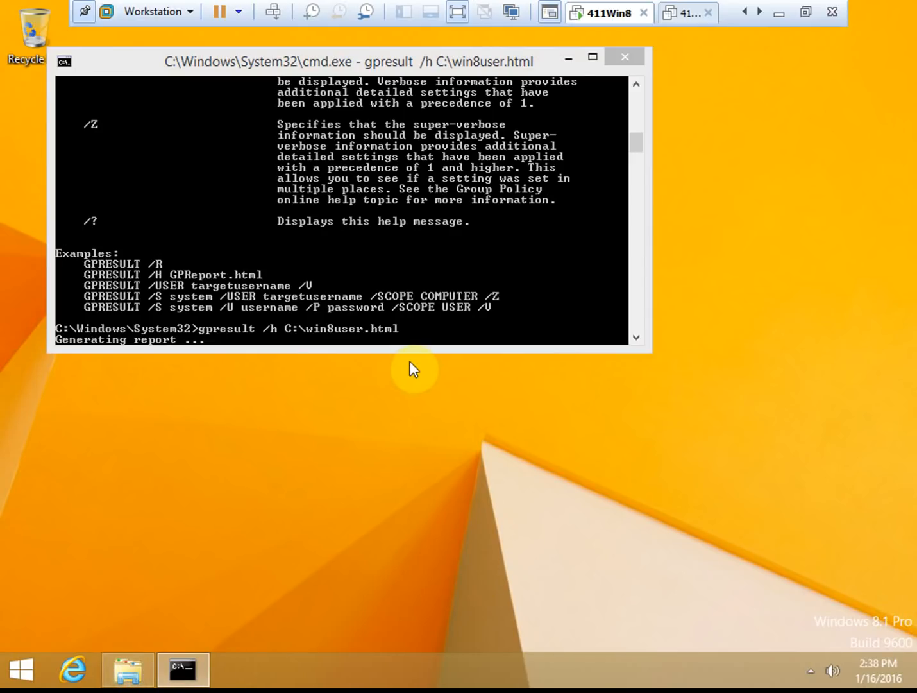
click(131, 669)
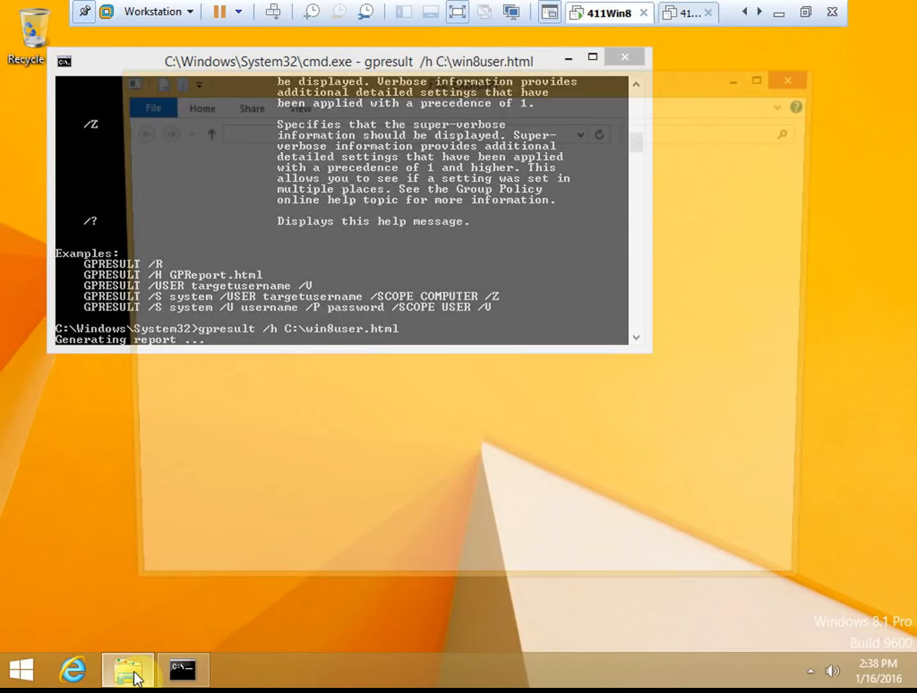
drag(322, 80, 296, 98)
double_click(356, 404)
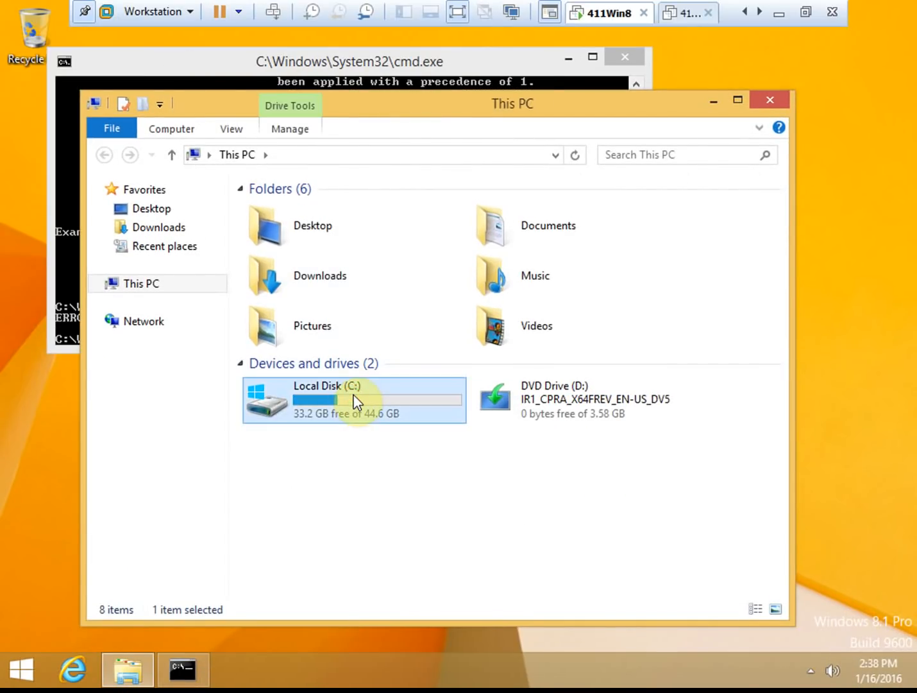
click(63, 298)
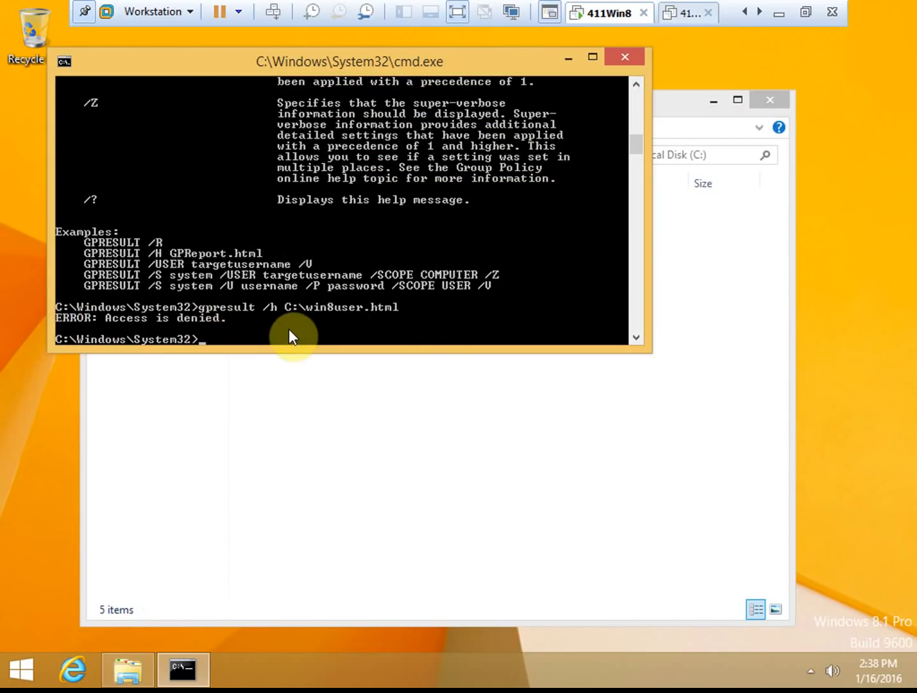
- Retry the report as %currentuser%\documents\win8user.html, then with the documents folder removed
text(gpresult /h)
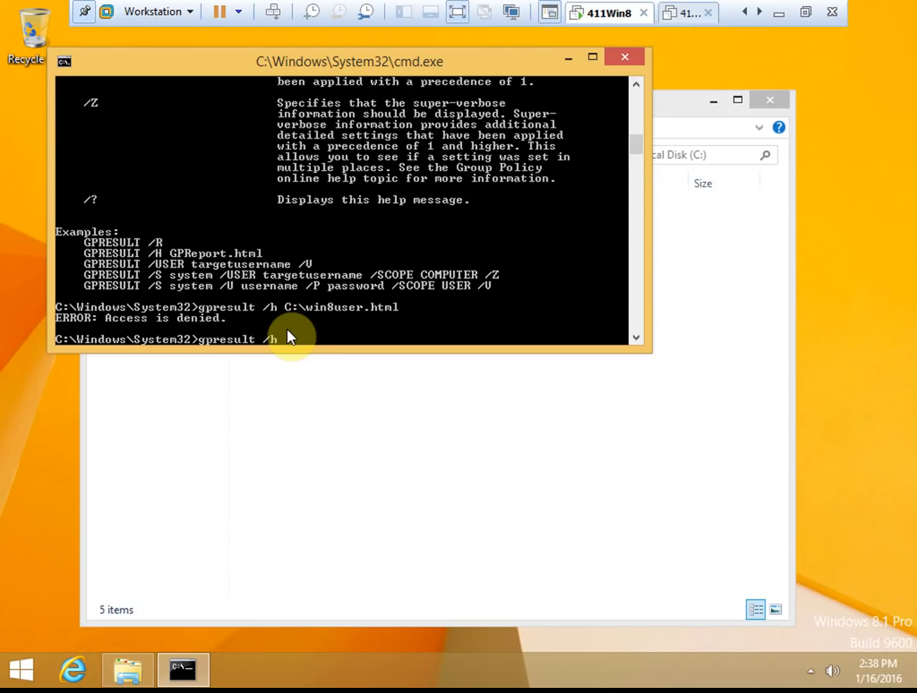
text( %currentuser%\documents)
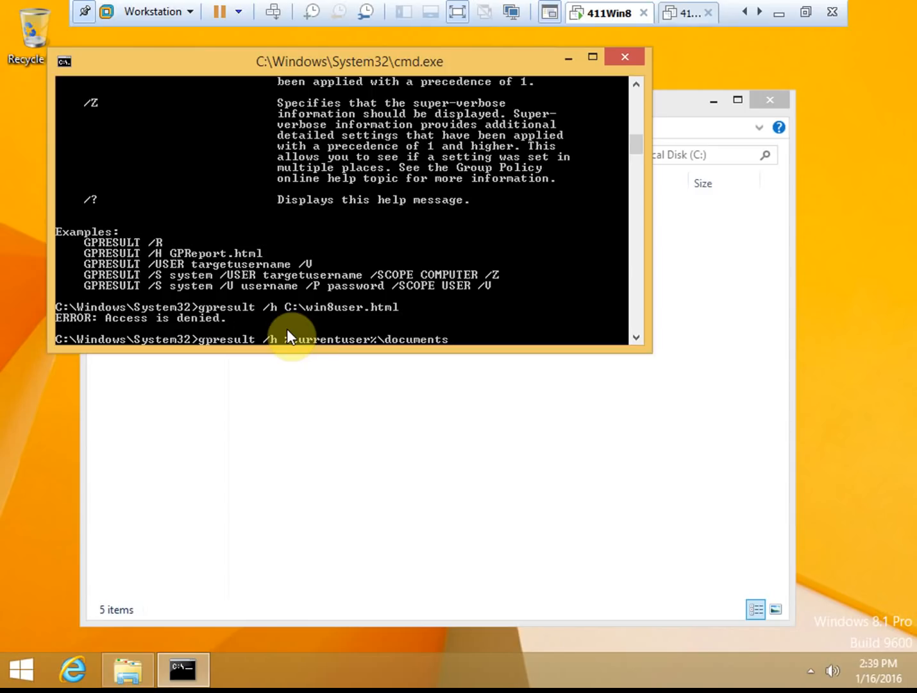
text(\win8user.html)
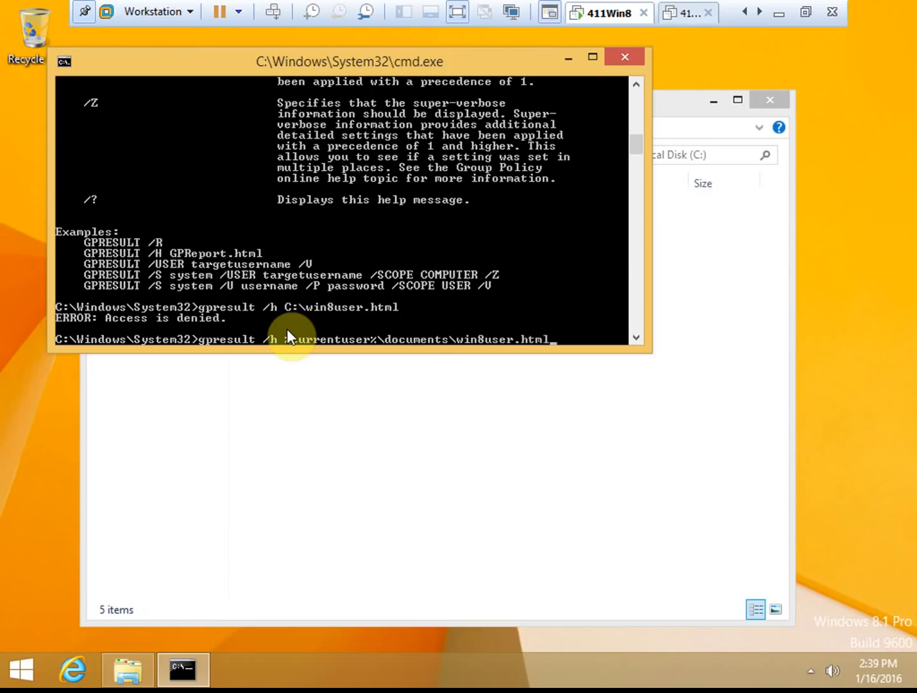
key(Return)
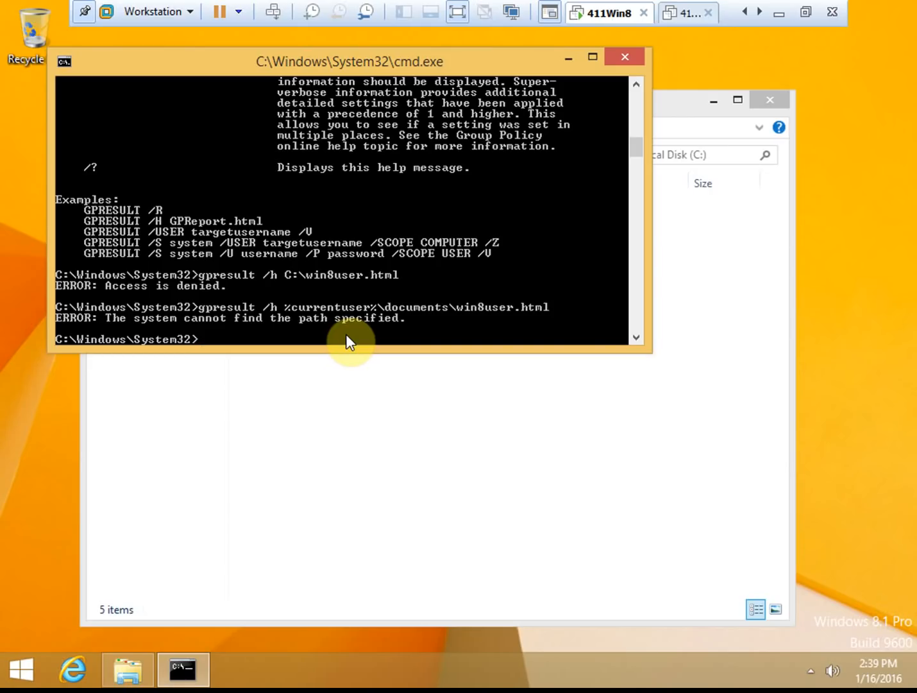
key(Up)
key(Left)
key(Left)
key(Left)
key(Left)
key(Left)
key(Left)
key(Left)
key(Left)
key(Left)
key(Left)
key(Left)
key(Left)
key(Left)
key(BackSpace)
key(BackSpace)
key(BackSpace)
key(BackSpace)
key(BackSpace)
key(BackSpace)
key(BackSpace)
key(BackSpace)
key(BackSpace)
key(BackSpace)
key(BackSpace)
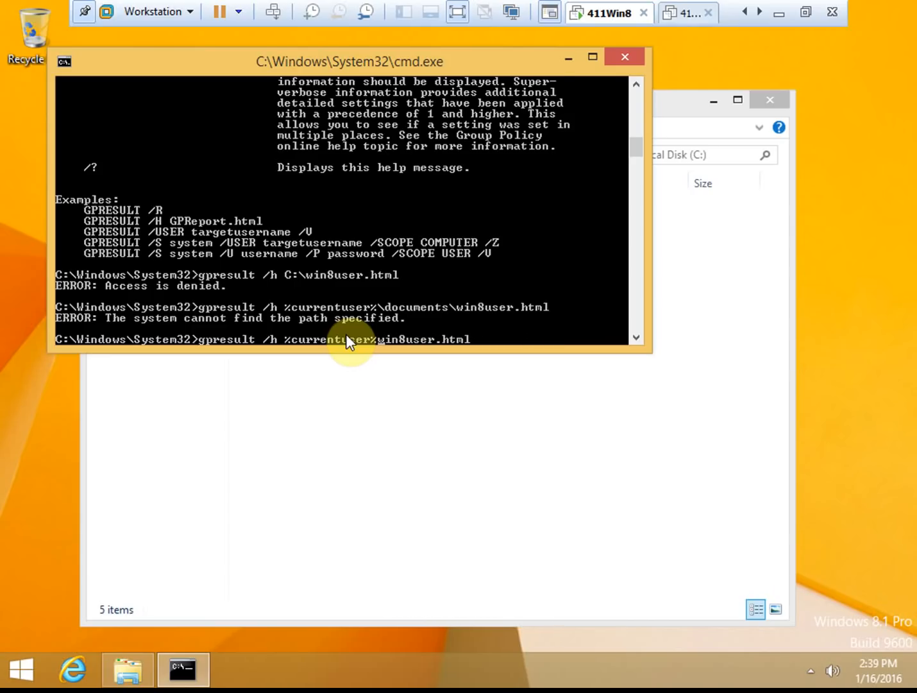
text(/)
key(Return)
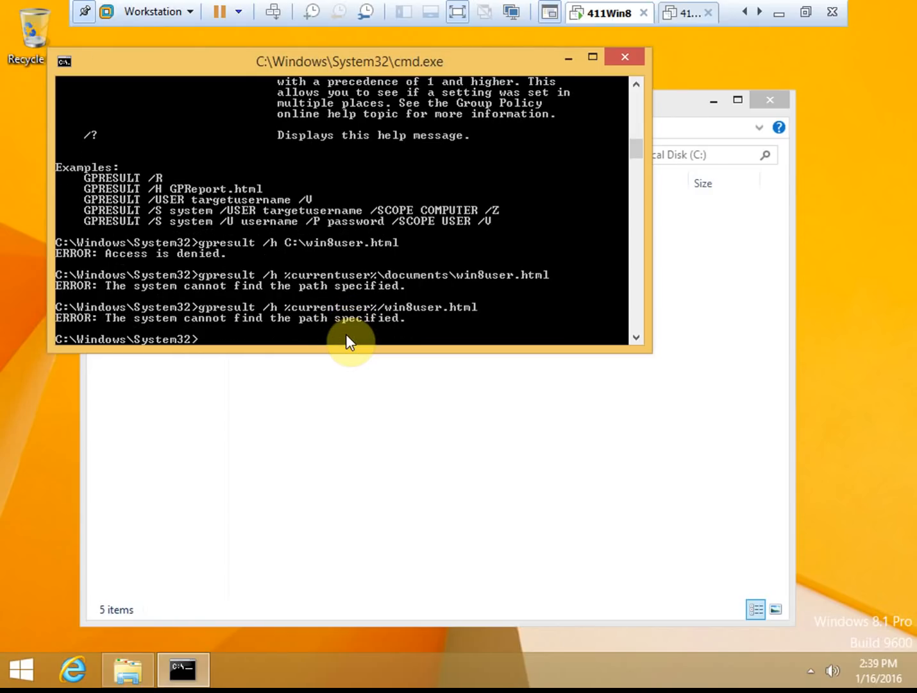
- Rerun gpresult /h %currentuser%\win8user.html with a backslash replacing the forward slash
key(Up)
key(Left)
key(Left)
key(Left)
key(Left)
key(Left)
key(Left)
key(Left)
key(Left)
key(Left)
key(Left)
key(Left)
key(Left)
key(Left)
key(BackSpace)
text(\)
key(Return)
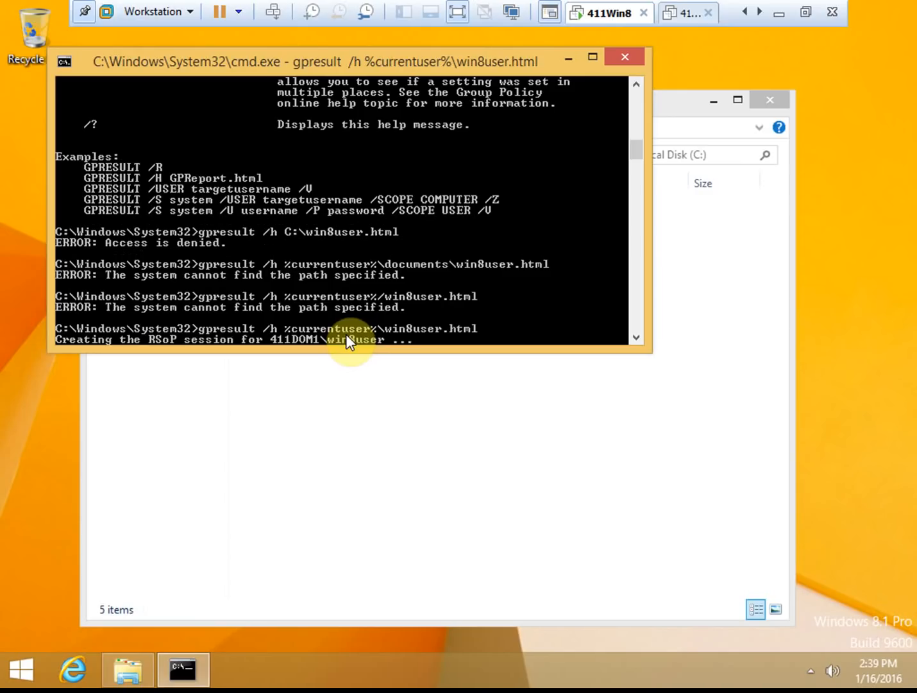
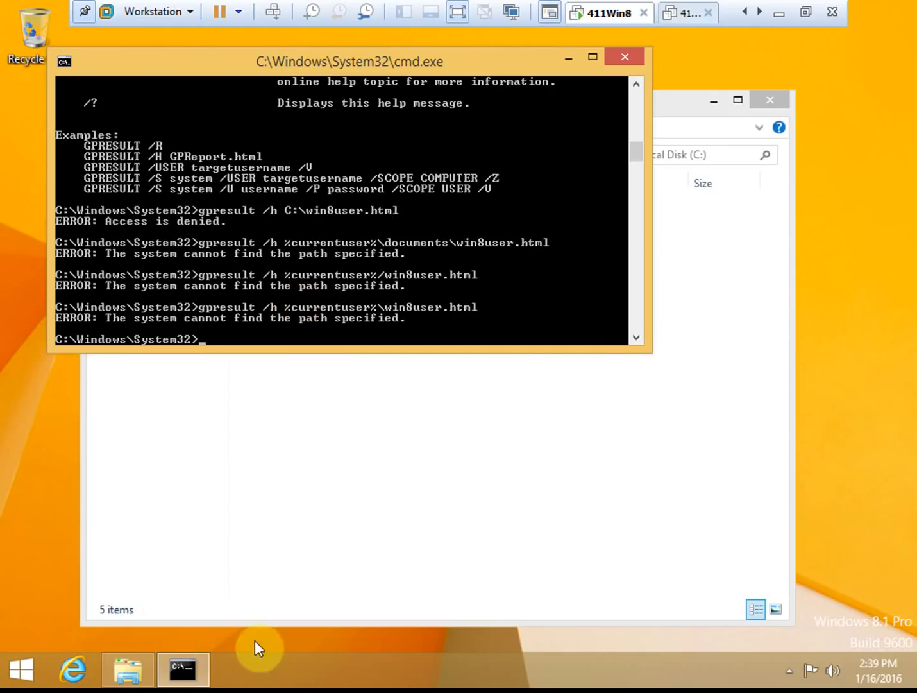
- Copy the path of the C:\Users\win8user\Documents folder from File Explorer
click(147, 670)
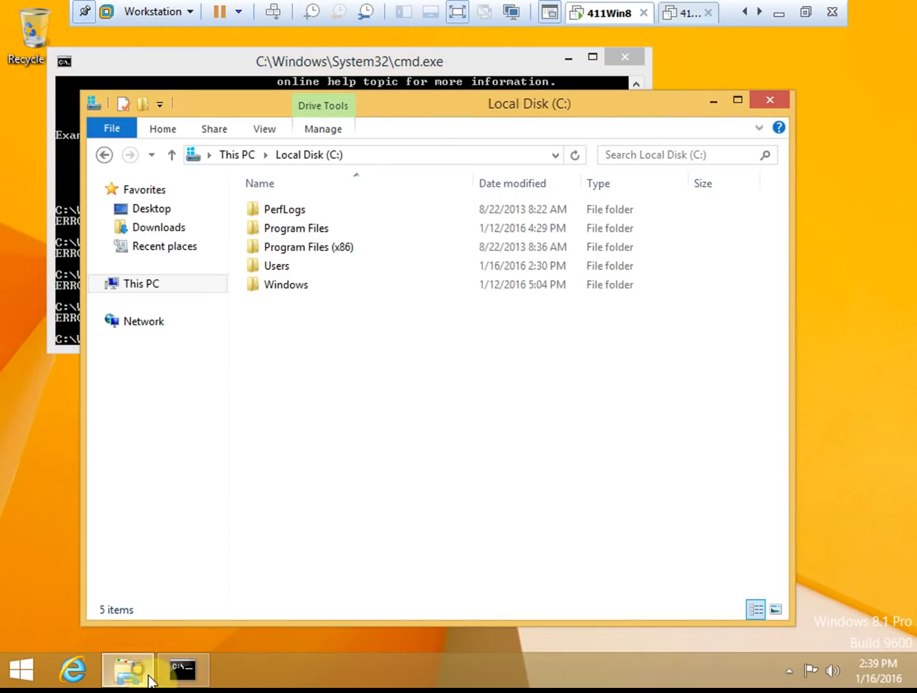
double_click(287, 266)
click(287, 268)
double_click(308, 270)
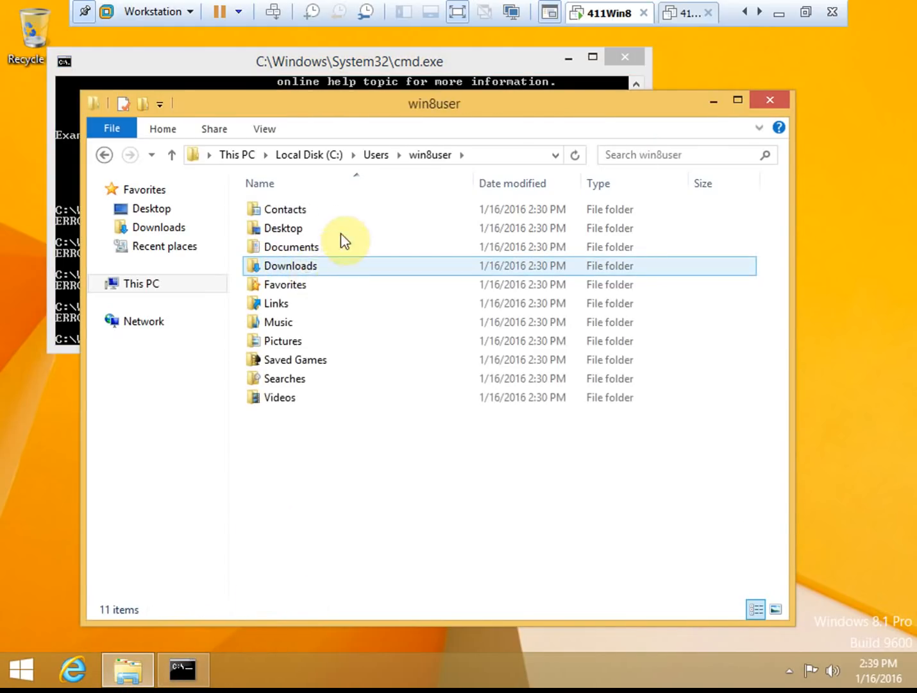
double_click(313, 247)
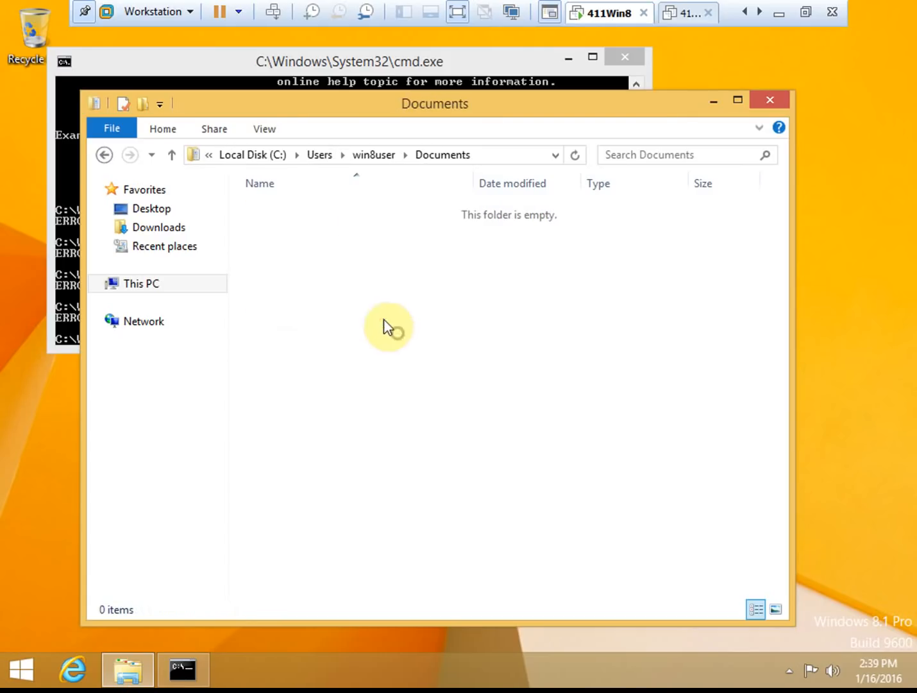
key(BackSpace)
right_click(302, 252)
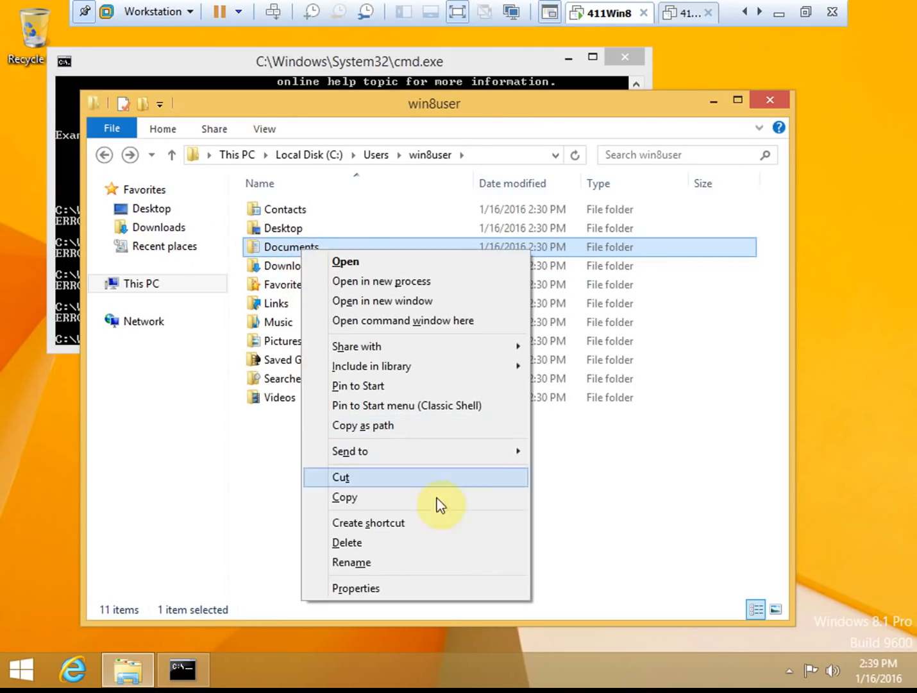
click(378, 431)
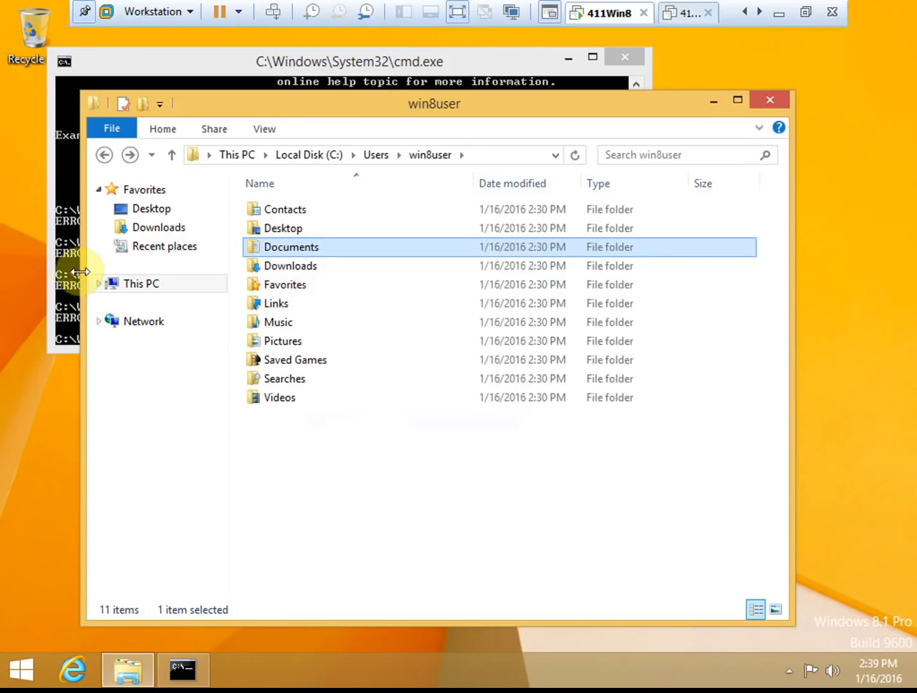
- Run gpresult /h with the pasted Documents path in the command window
click(72, 264)
text(gp)
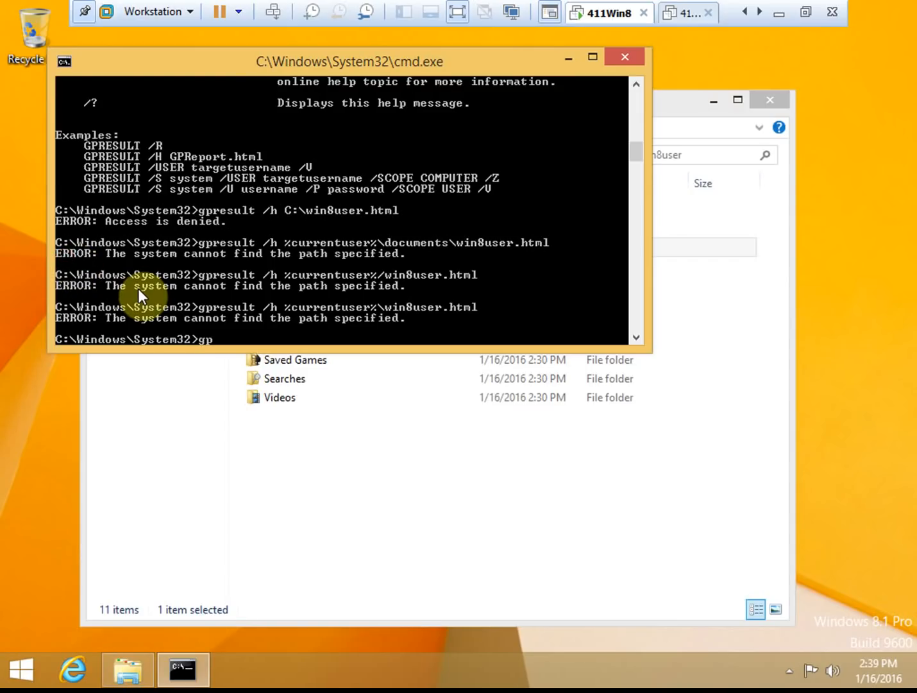
text(result /h)
right_click(375, 328)
click(443, 380)
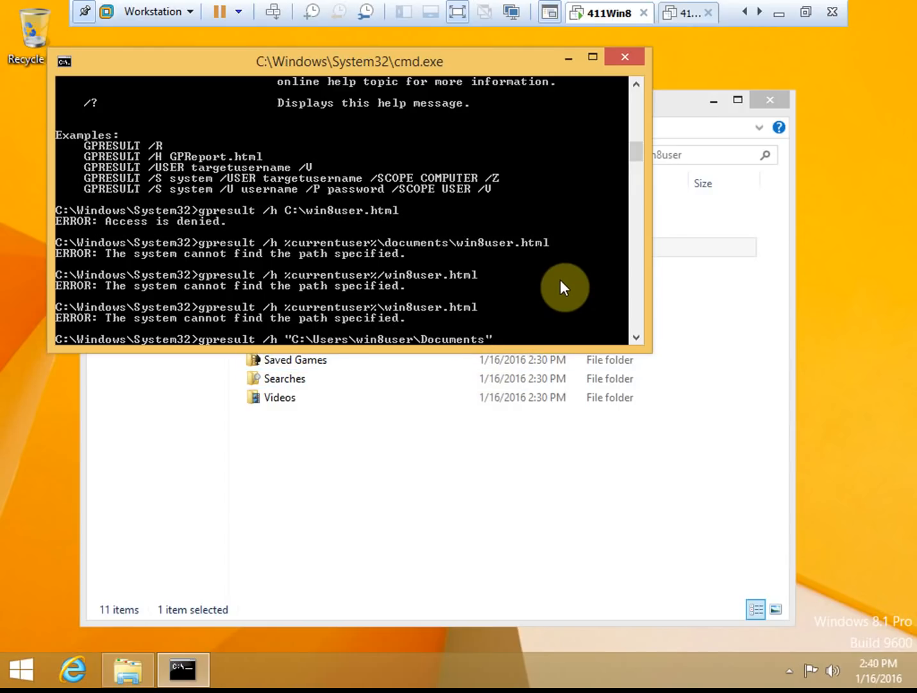
key(Return)
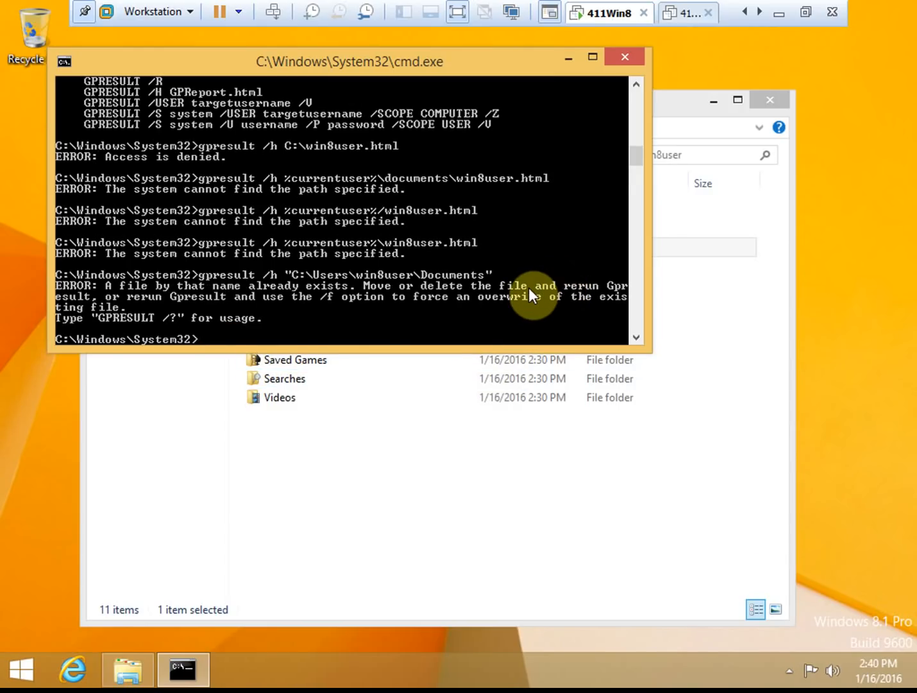
- Fix the path's quotes and rerun it to save Documents\win8user.html
key(Up)
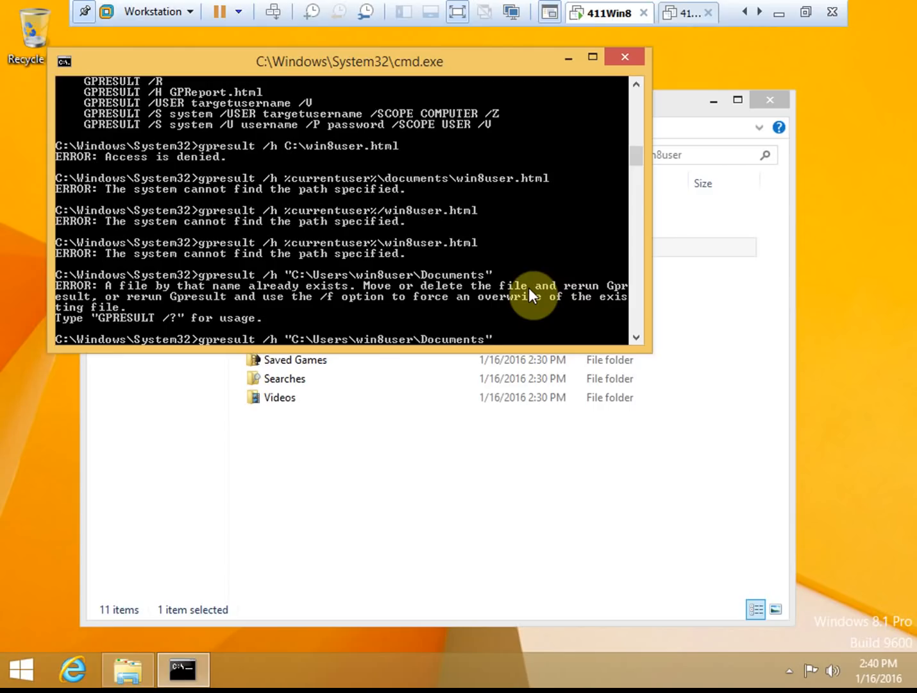
text(\)
key(Left)
key(Left)
key(Left)
key(Left)
key(Left)
key(Left)
key(Left)
key(Left)
key(Left)
key(Left)
key(Left)
key(Left)
key(Left)
key(Left)
key(Left)
key(Left)
key(Left)
key(Left)
key(Left)
key(Left)
key(BackSpace)
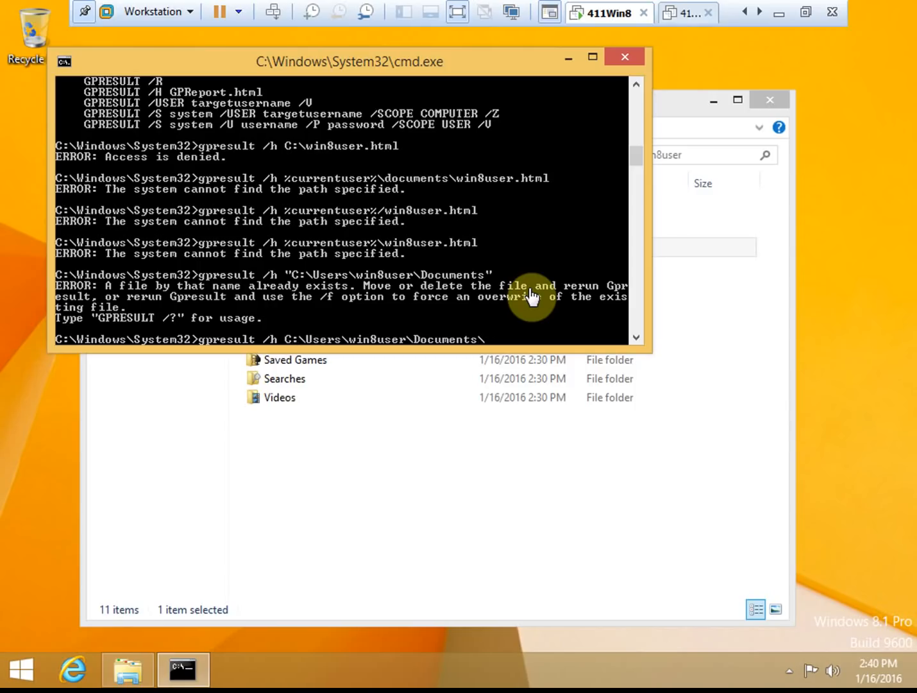
key(Right)
key(Right)
key(Right)
key(Right)
key(Right)
key(Right)
key(Right)
key(Right)
key(Right)
key(Right)
key(Right)
key(Right)
key(Right)
key(Right)
key(Right)
key(Right)
key(Right)
key(Right)
key(Right)
key(Right)
text(")
key(BackSpace)
text(win8user.html)
key(Return)
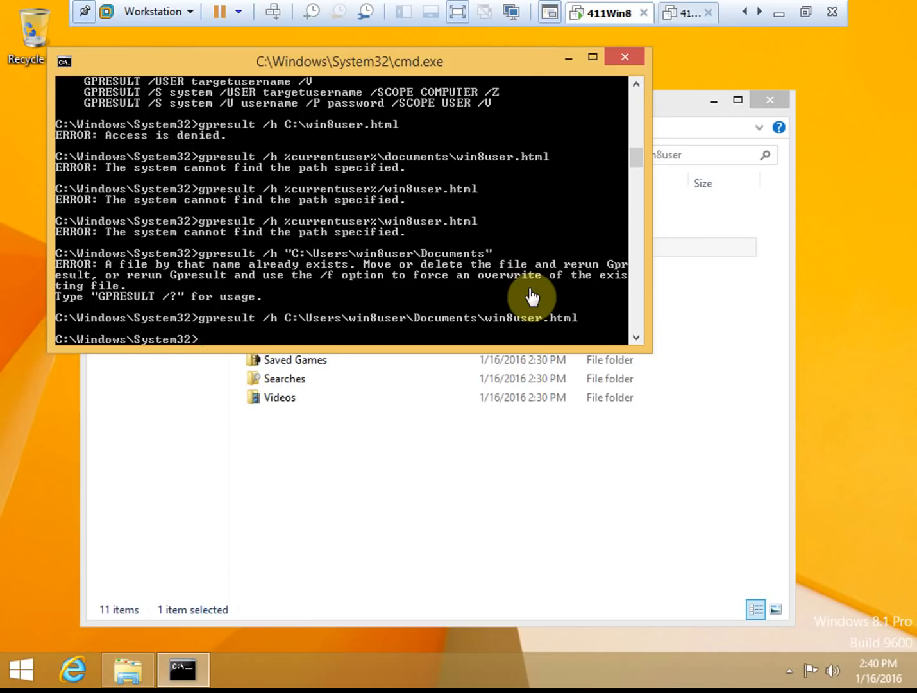
click(352, 455)
- Open win8user.html from Documents in Internet Explorer, allow blocked content, and maximize the window
double_click(305, 248)
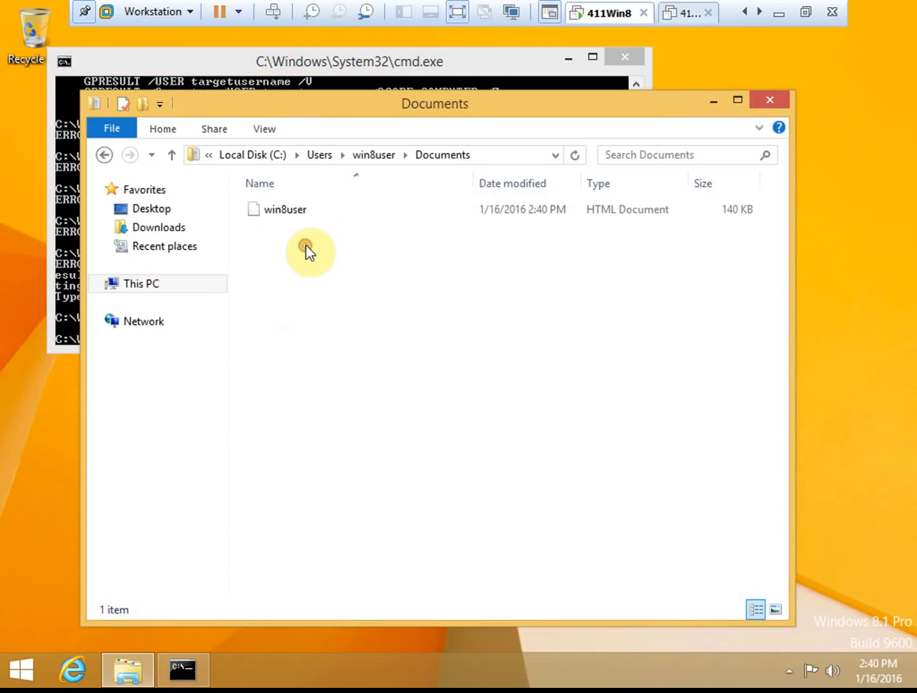
click(297, 213)
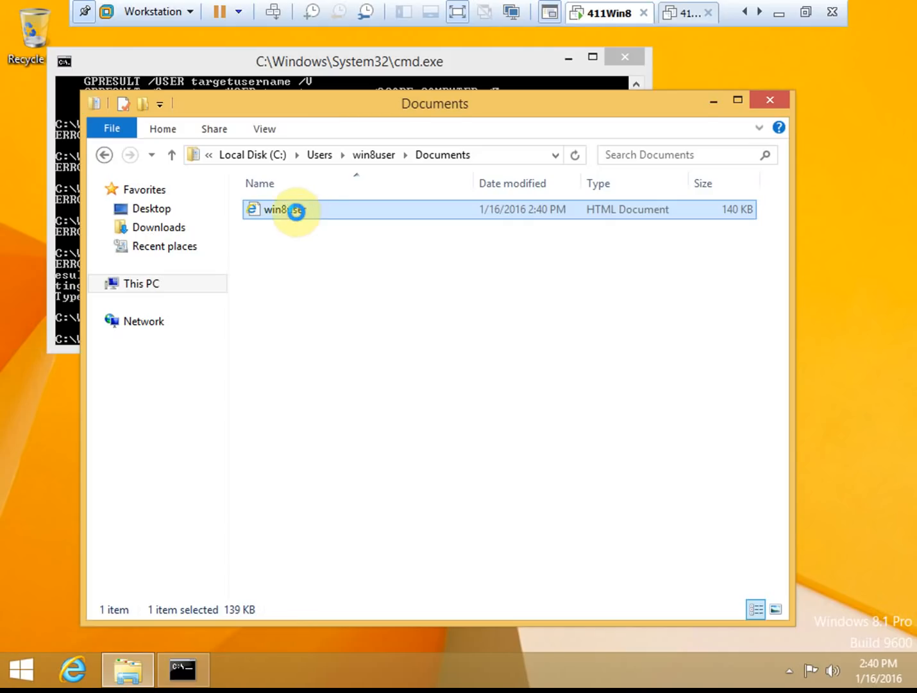
double_click(296, 211)
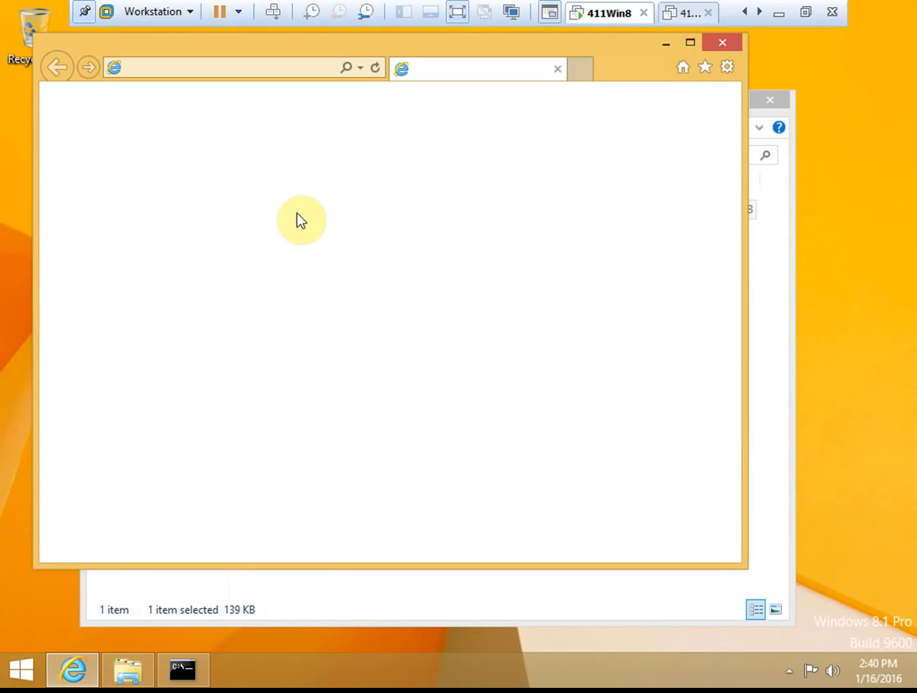
click(587, 545)
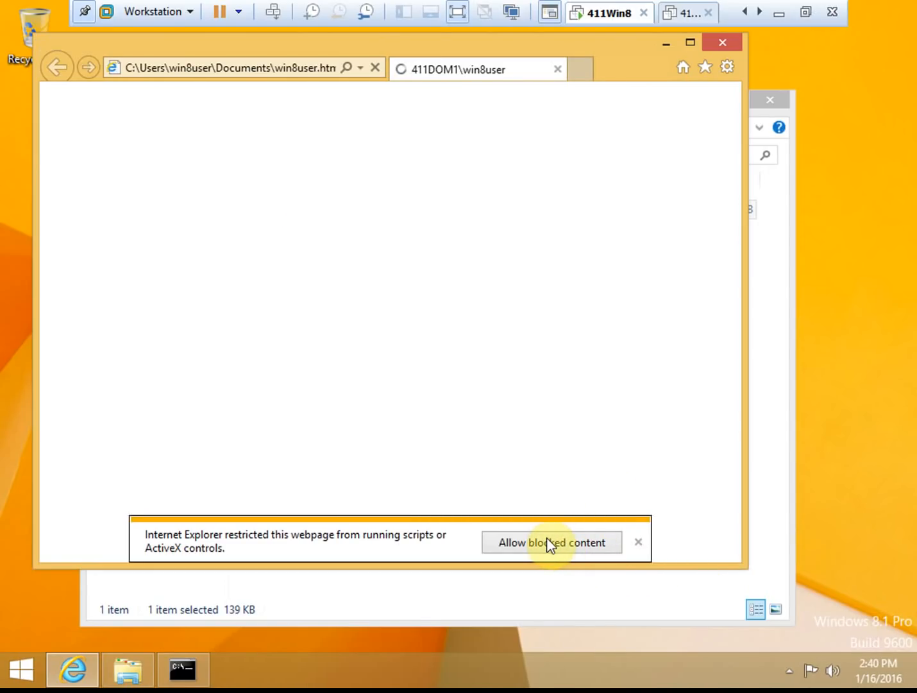
click(691, 43)
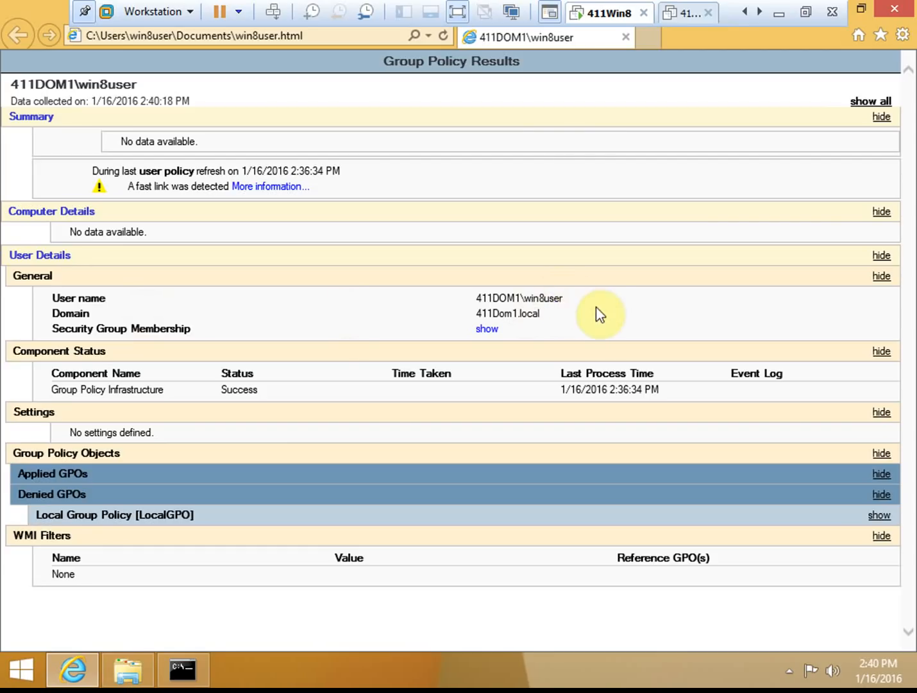
- Review Security Group Membership, Applied GPOs and Local Group Policy details, then close the report
click(485, 330)
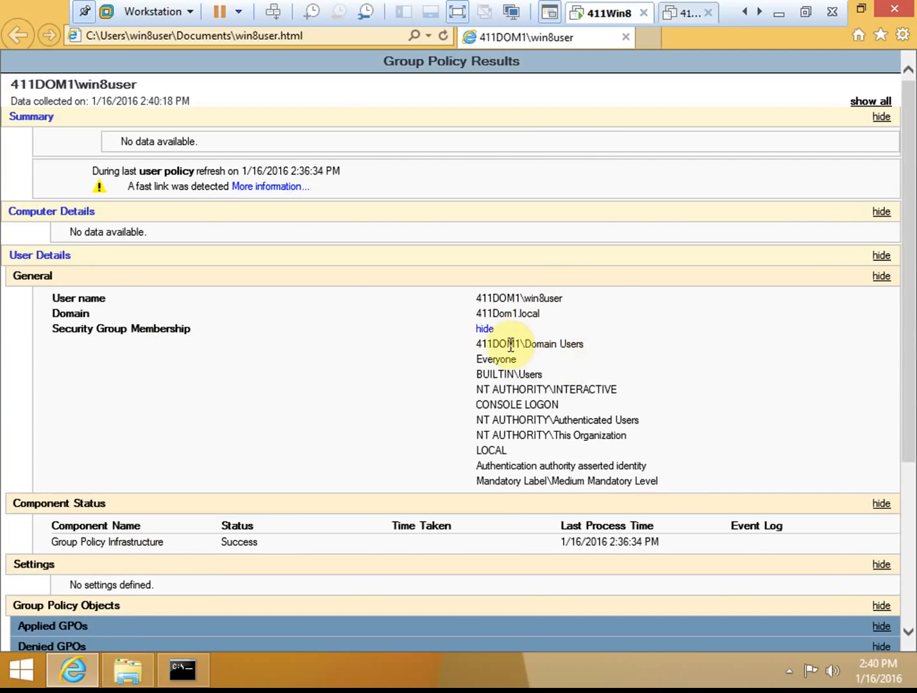
scroll(512, 424, down, 4)
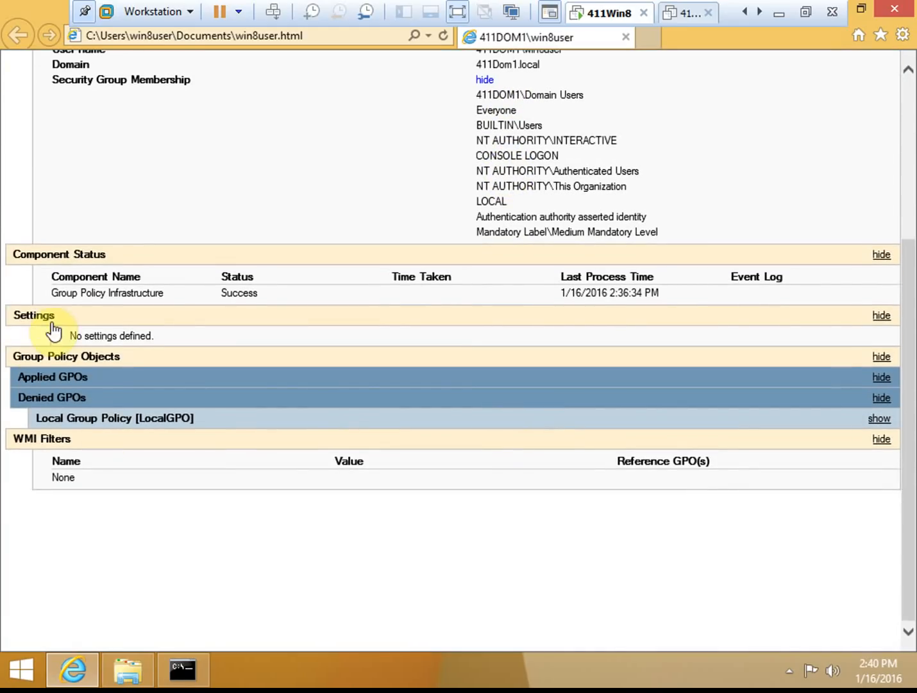
click(83, 379)
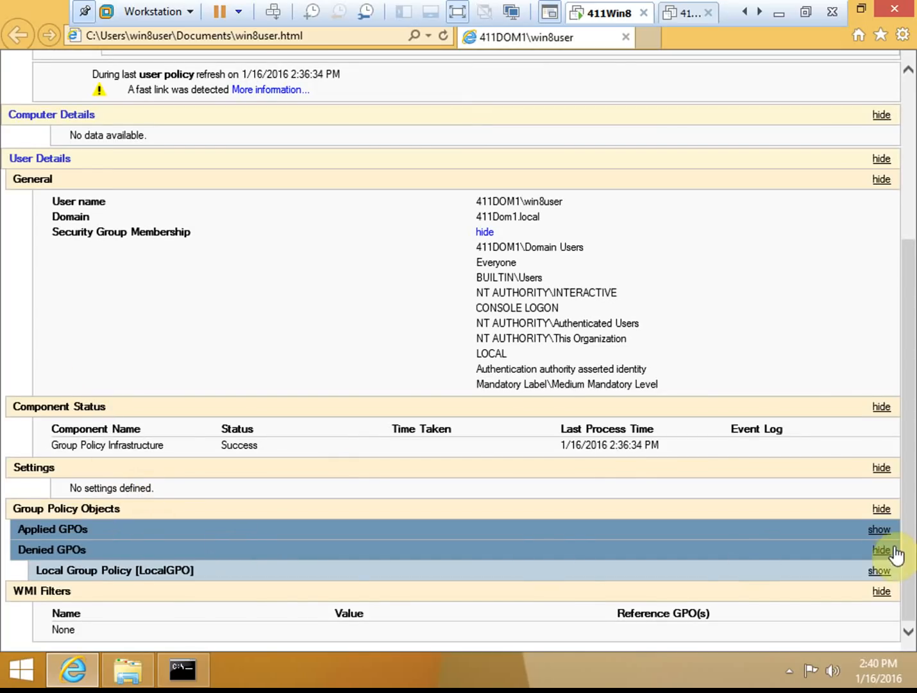
click(879, 530)
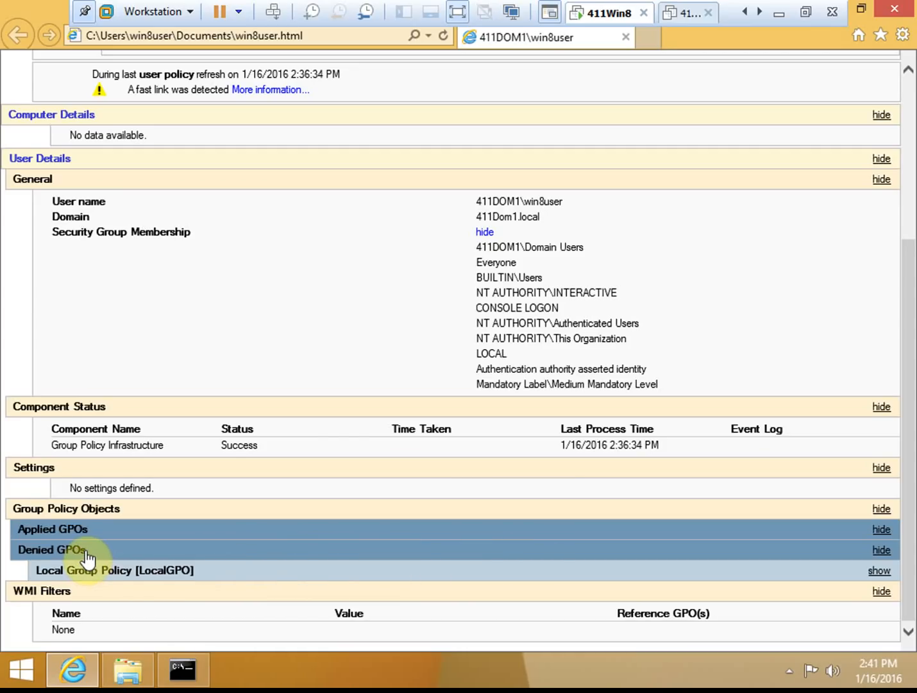
click(163, 571)
scroll(170, 574, down, 5)
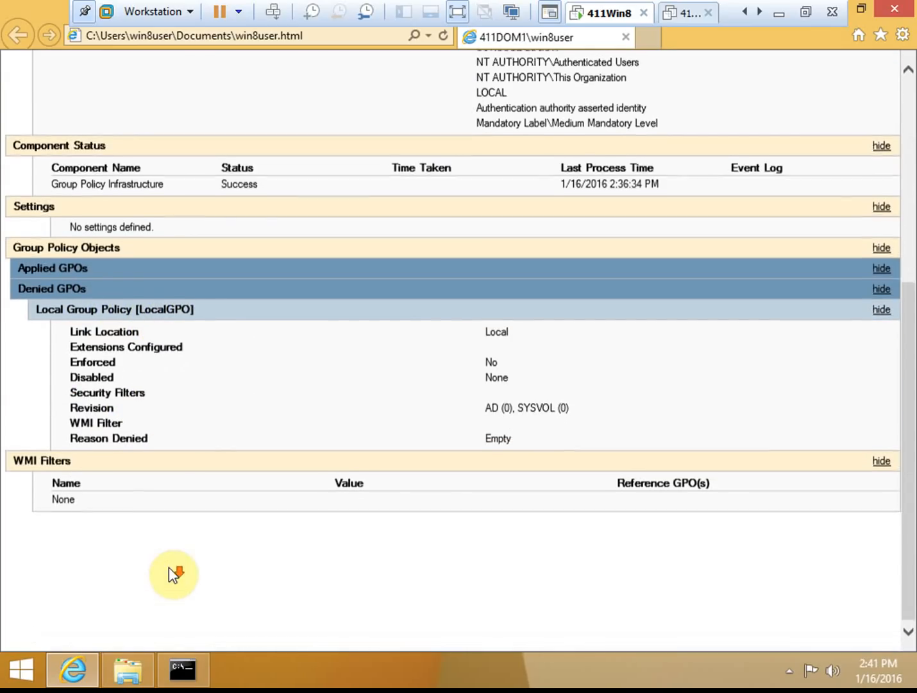
scroll(180, 315, up, 2)
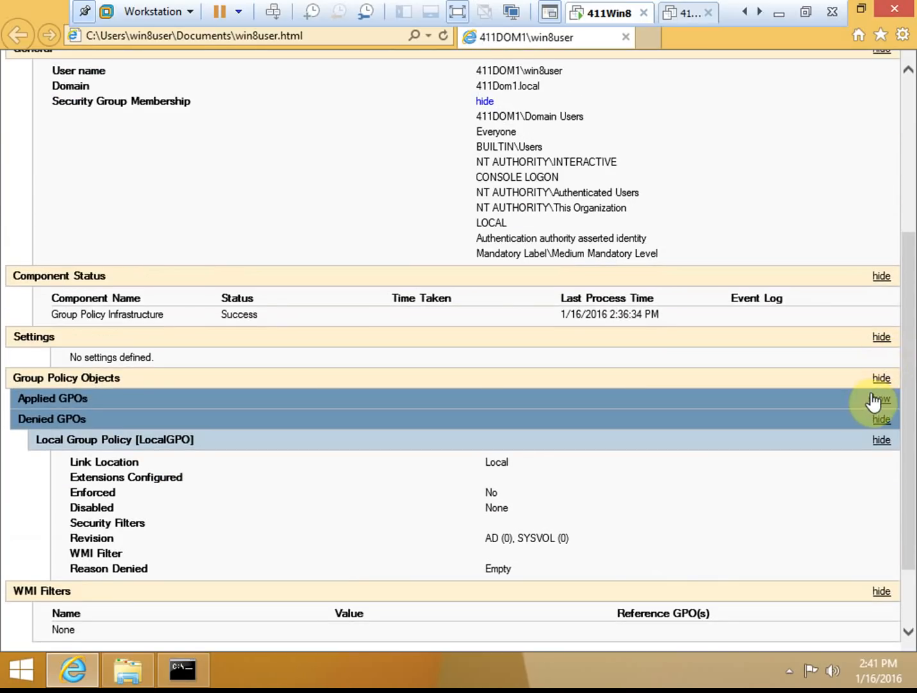
scroll(442, 434, up, 5)
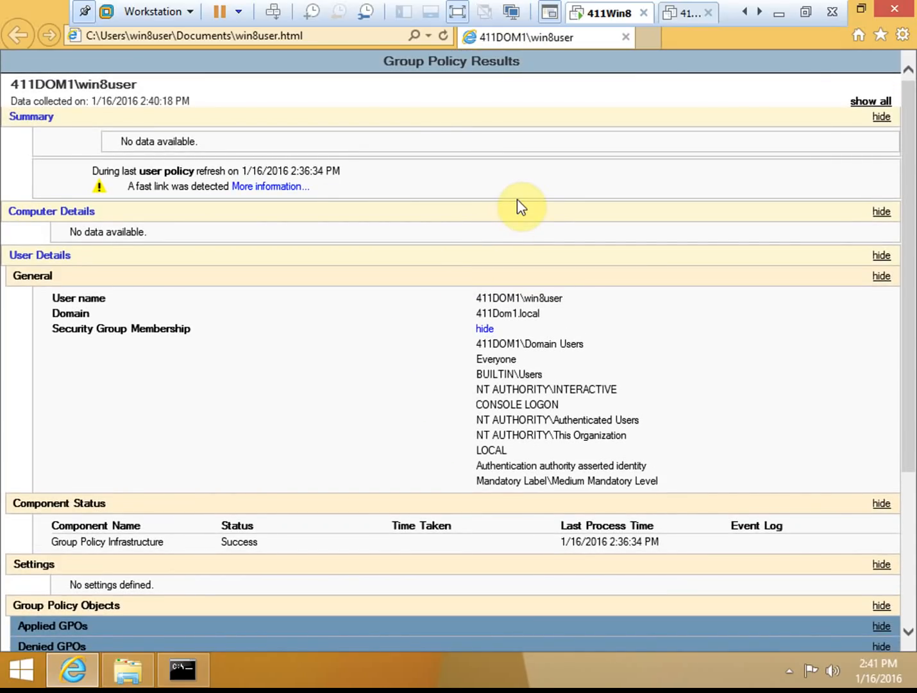
scroll(609, 342, down, 5)
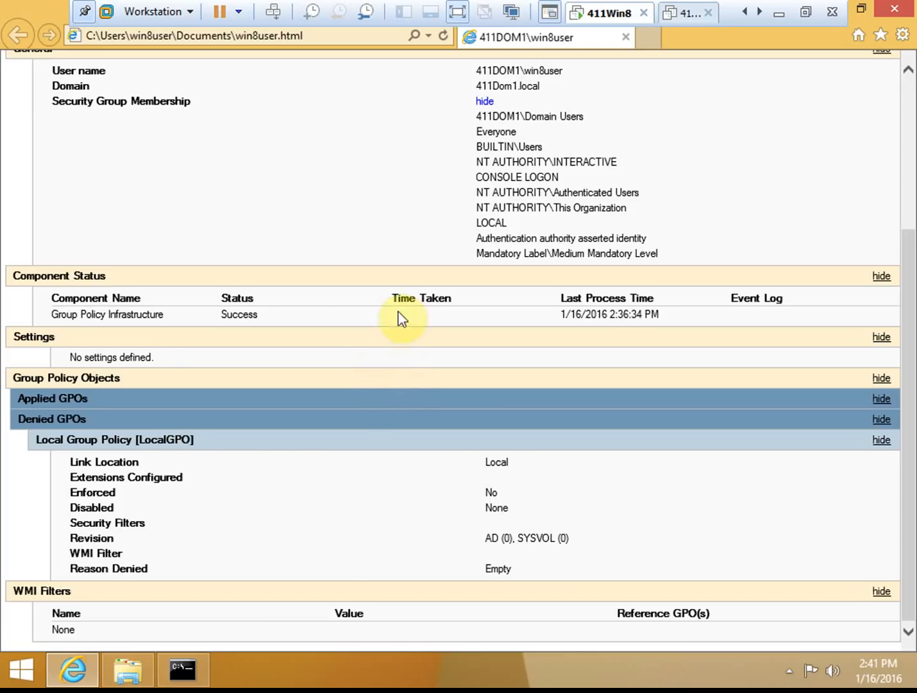
click(911, 102)
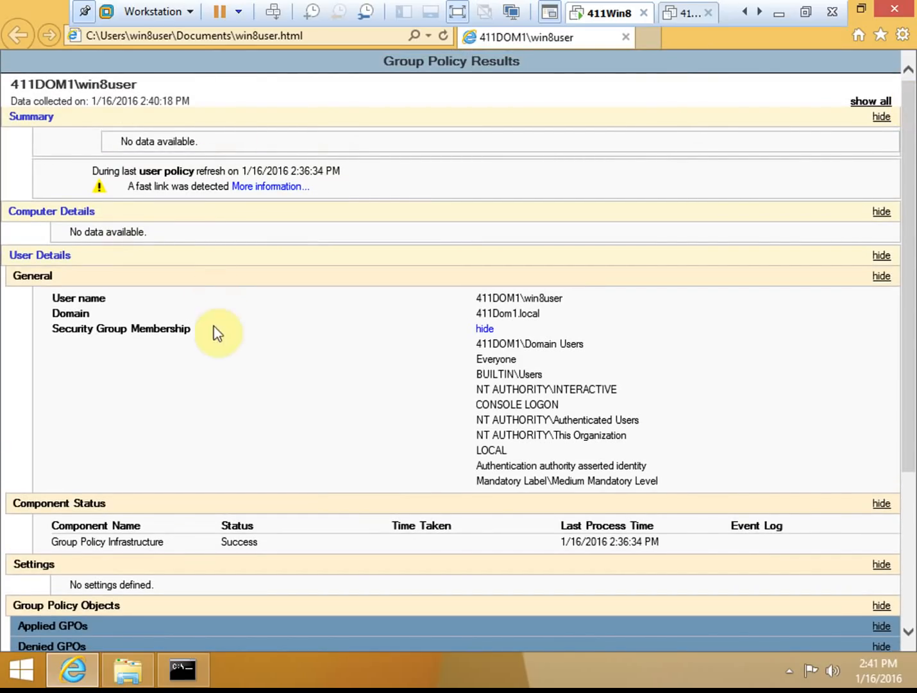
click(626, 38)
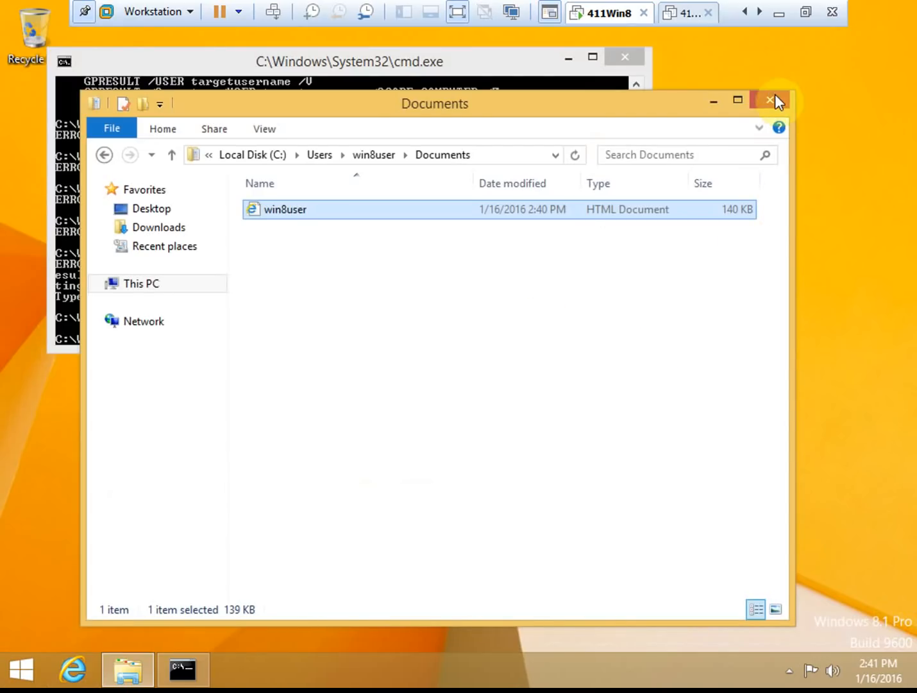
- Close the Documents and Command Prompt windows and sign out of win8user
click(773, 95)
click(625, 57)
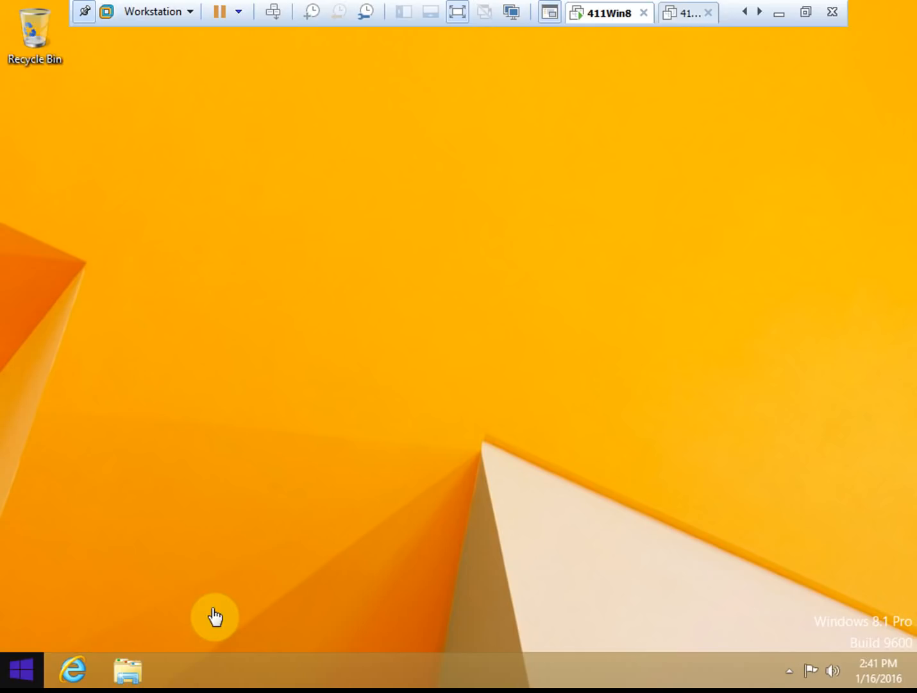
click(22, 663)
click(312, 629)
click(375, 567)
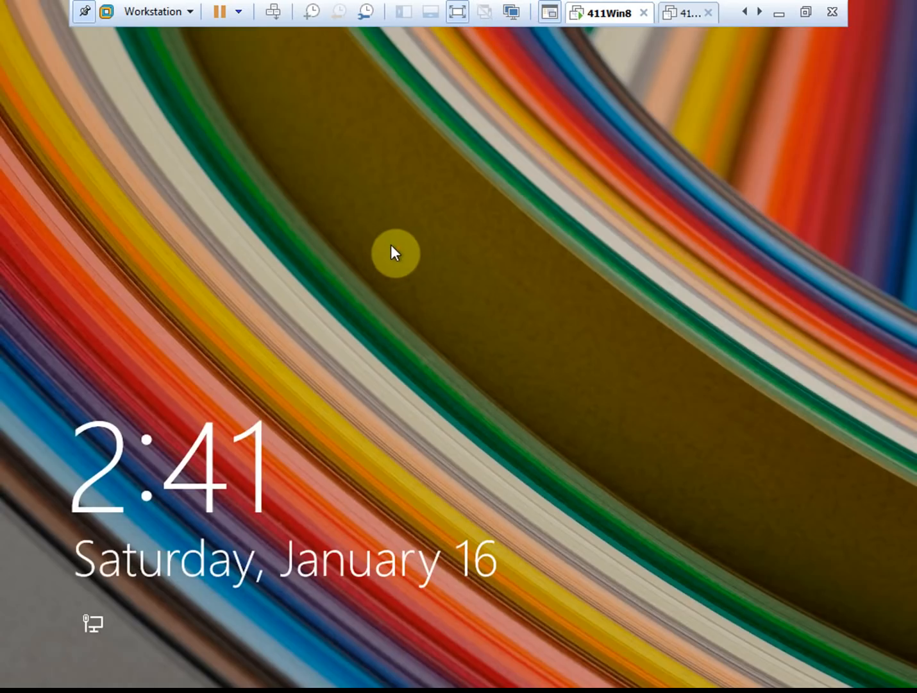
- Sign in as 411dom1\administrator, entering the account password
click(389, 238)
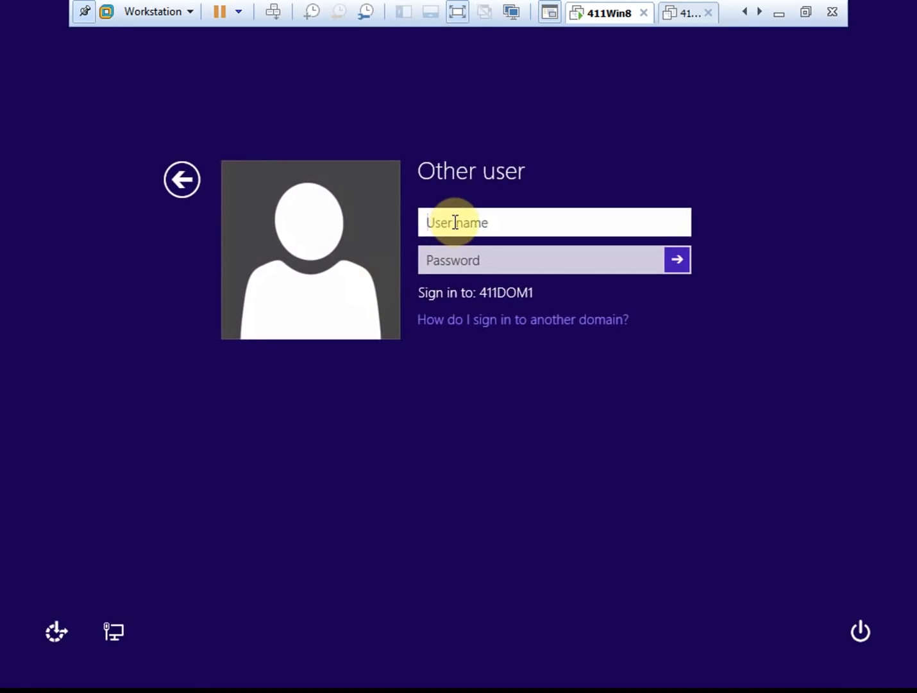
text(411dom1\)
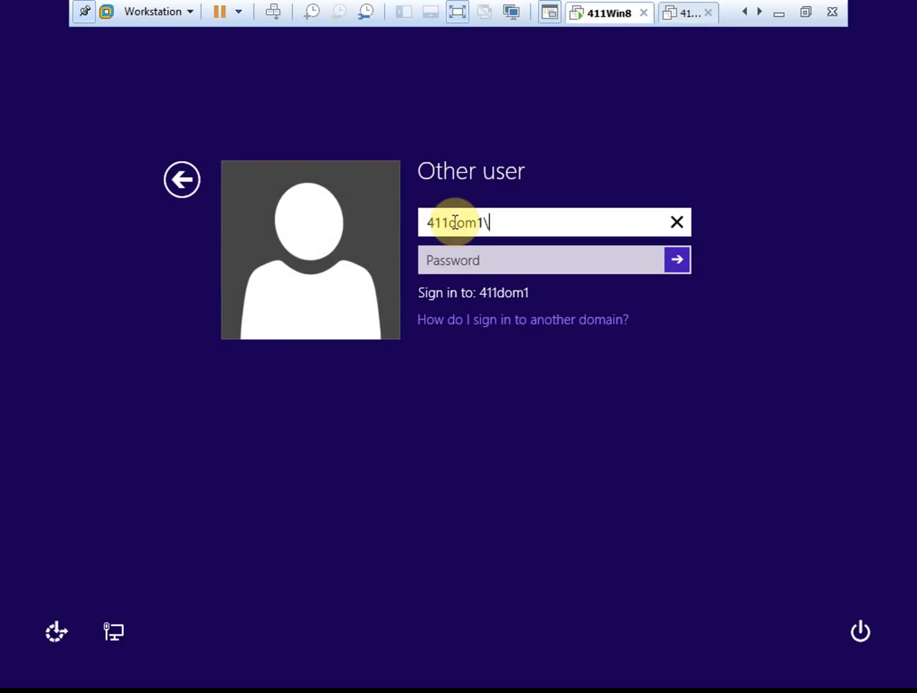
text(administrator)
key(Tab)
text(••••)
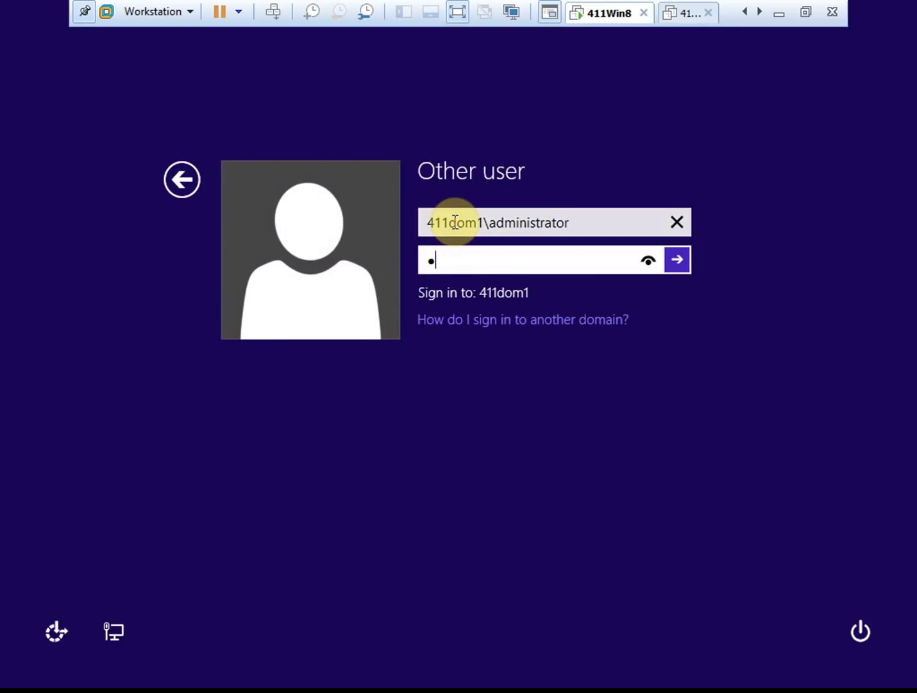
text(••••••••)
key(Return)
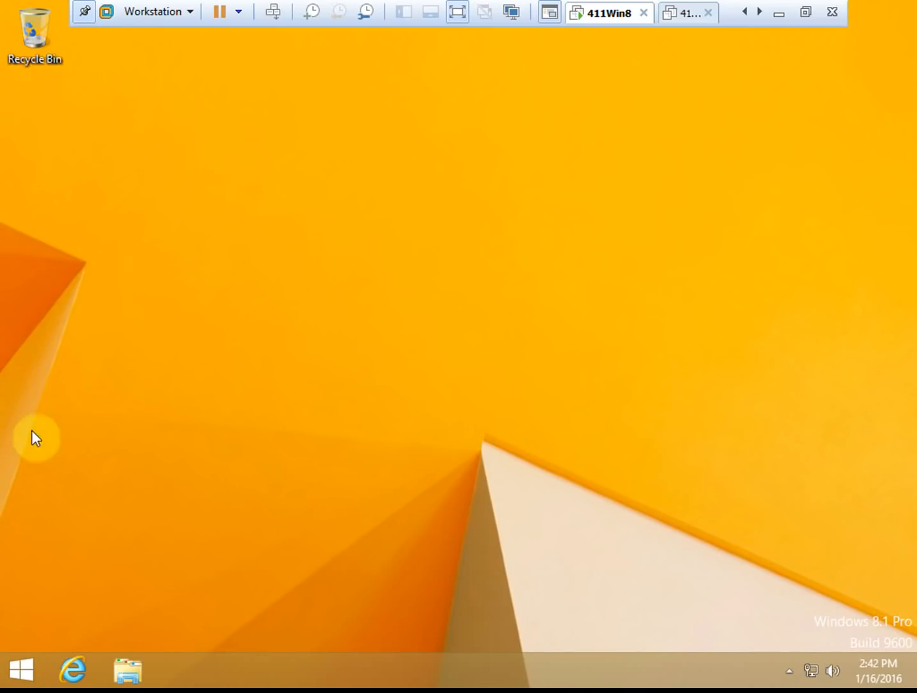
- Launch cmd, save the report with gpresult /h C:\gpresult.html, then display gpresult /? help
click(28, 667)
text(cmd)
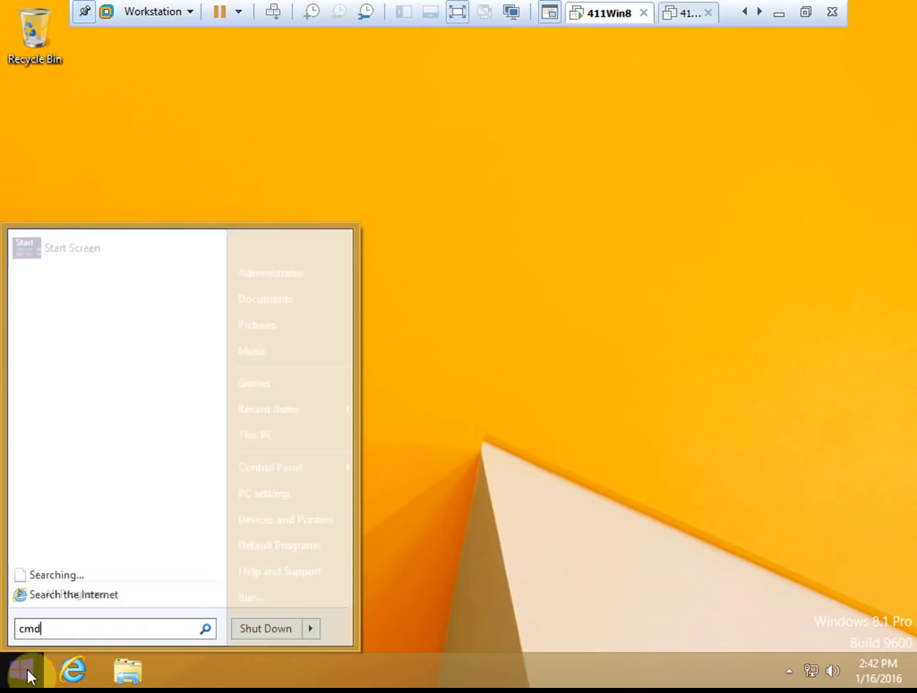
key(Return)
text(gpres)
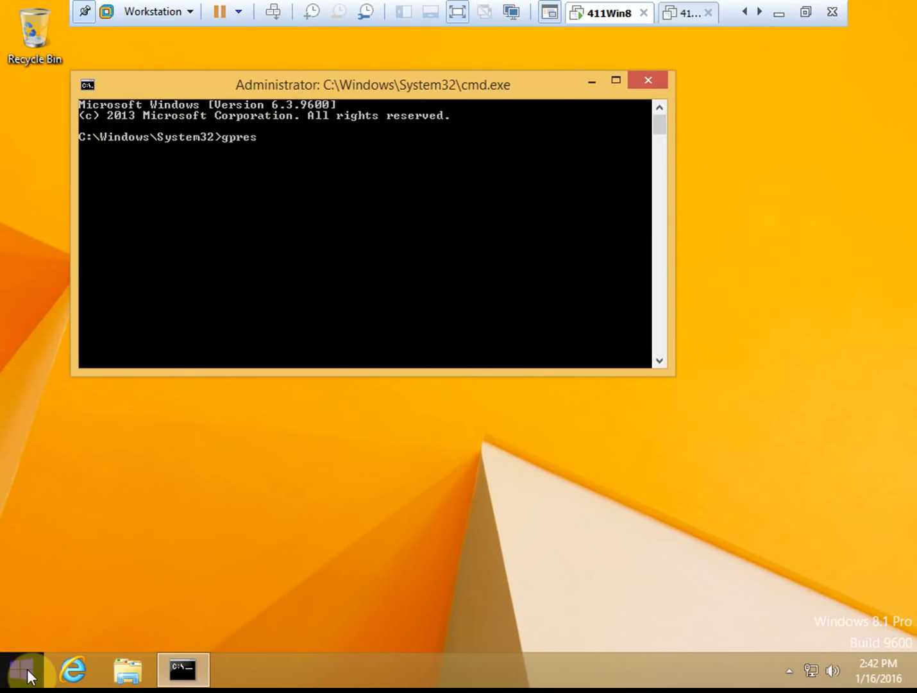
text(ult /h C:\gpresult.html)
key(Return)
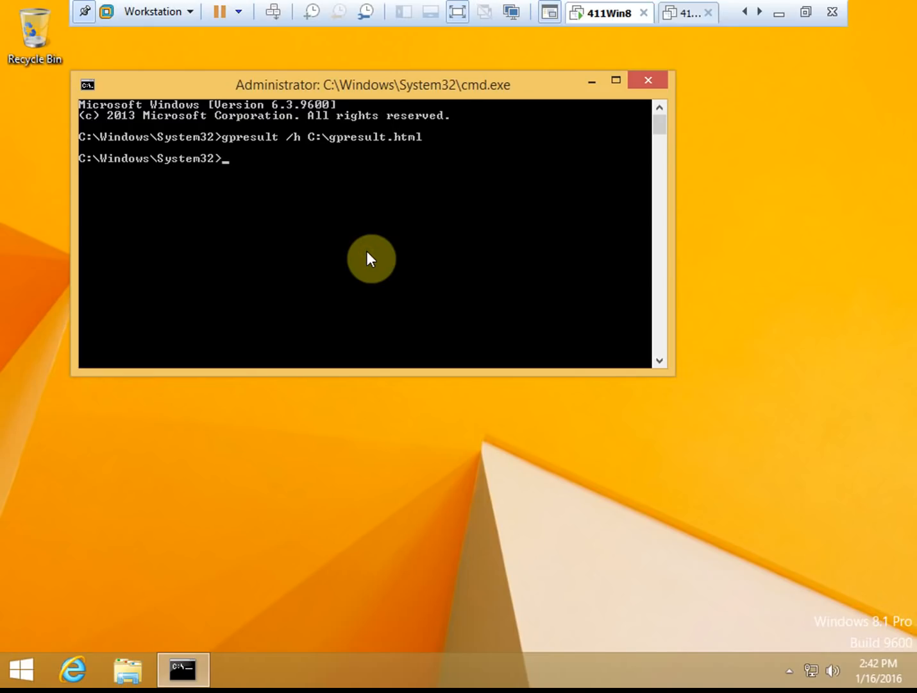
text(gpresult /?)
key(Return)
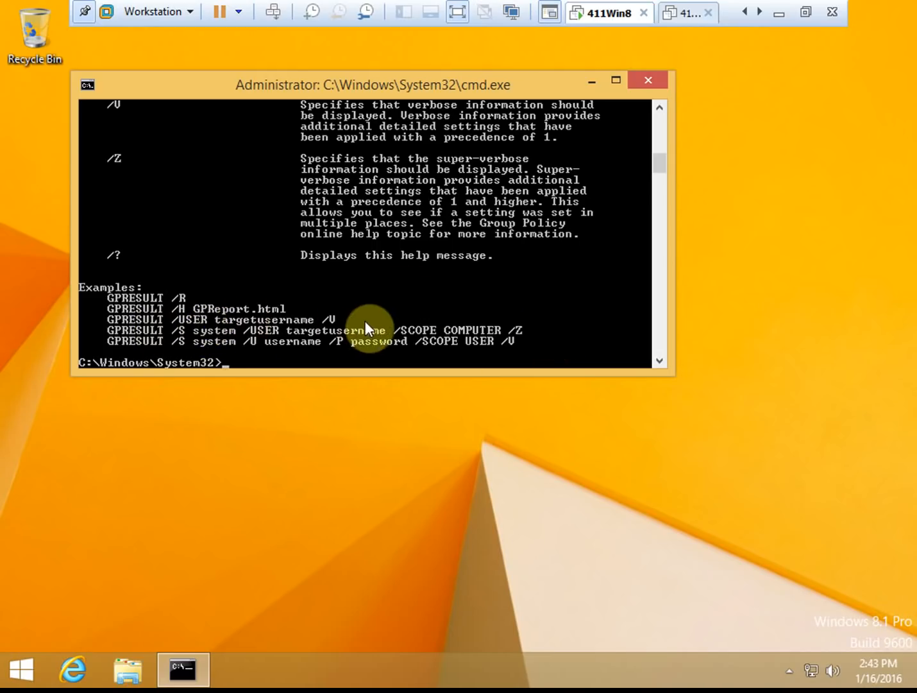
- Run gpresult /user win8user /v /h C:\win8user.html, fixing typos in the command name
text(gpres)
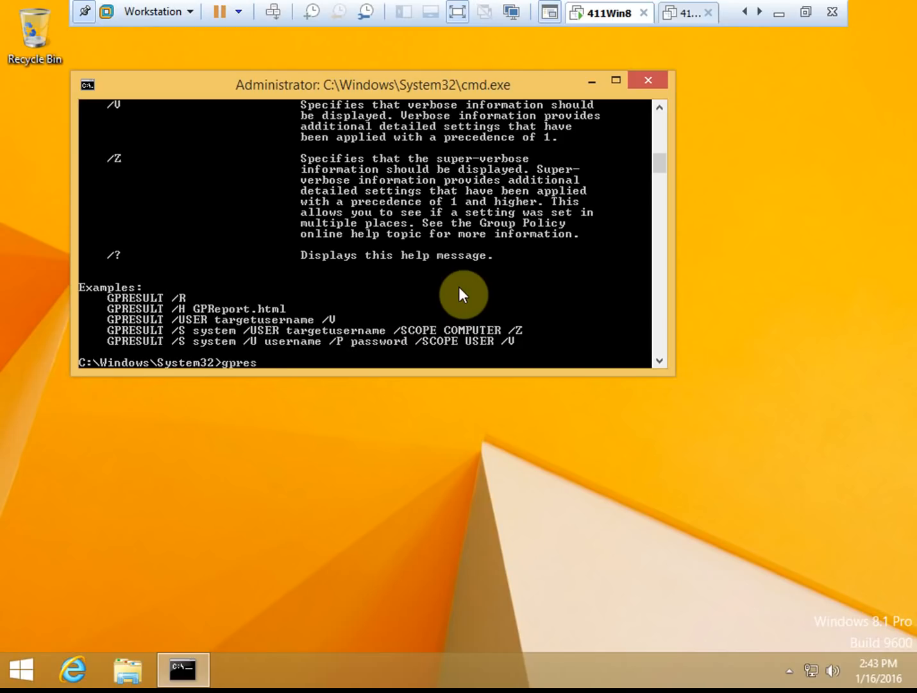
text(tul /user win8\use)
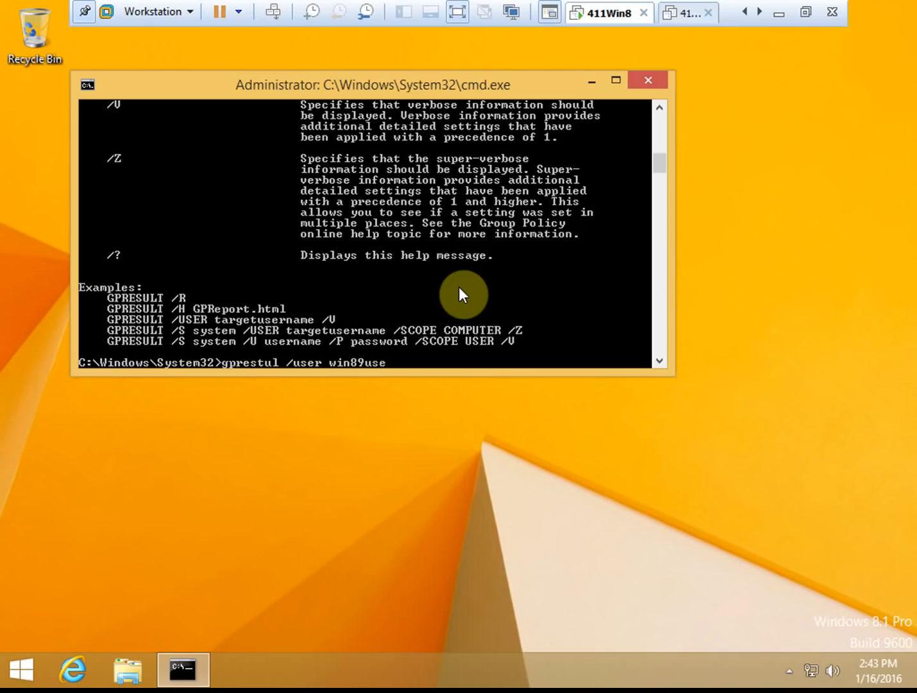
key(BackSpace)
key(BackSpace)
key(BackSpace)
key(BackSpace)
text(user /v)
key(Left)
key(Left)
key(Left)
key(Left)
key(Left)
key(Left)
key(Left)
key(Left)
key(Left)
key(Left)
key(Left)
key(Left)
key(Left)
key(Left)
key(Left)
key(Left)
key(Left)
key(Left)
key(Left)
key(BackSpace)
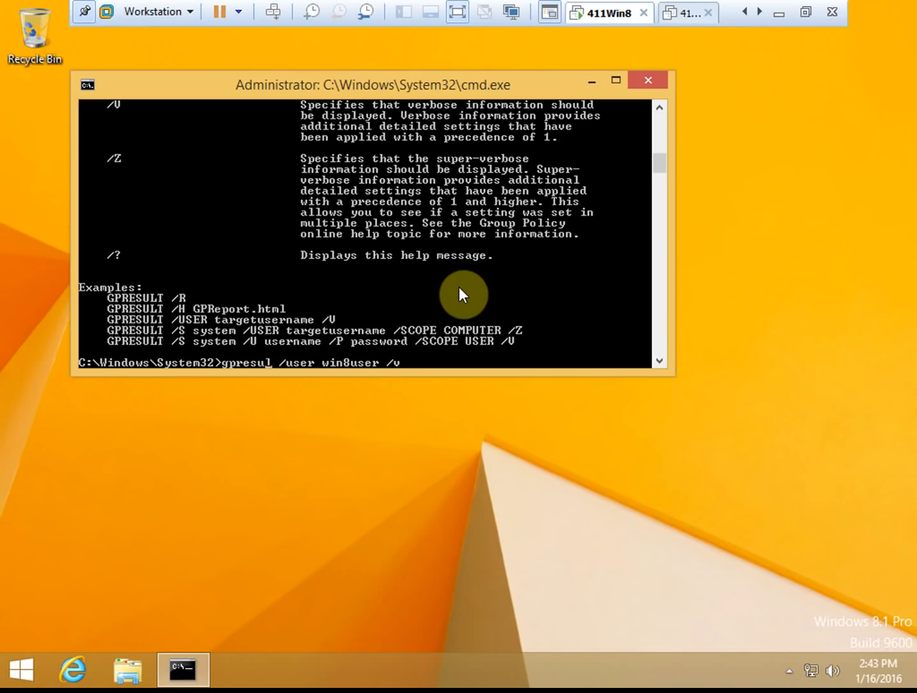
text(t)
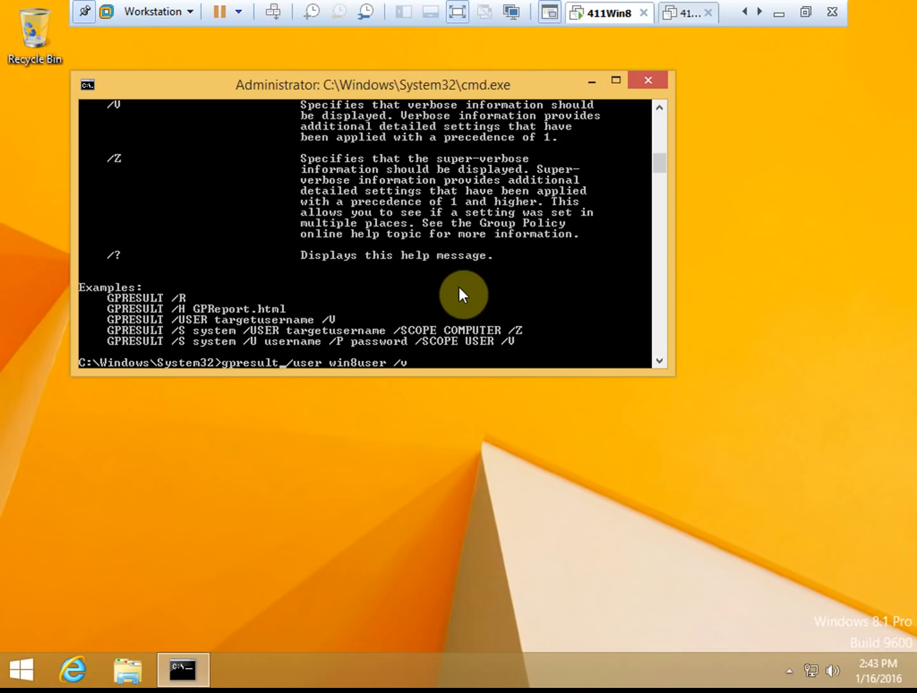
key(Right)
key(Right)
key(Right)
key(Right)
key(Right)
key(Right)
key(Right)
key(Right)
key(Right)
key(Right)
key(Right)
key(Right)
key(Right)
key(Right)
key(Right)
key(Right)
key(Right)
key(Right)
text(/h C:\win8user.html)
key(Return)
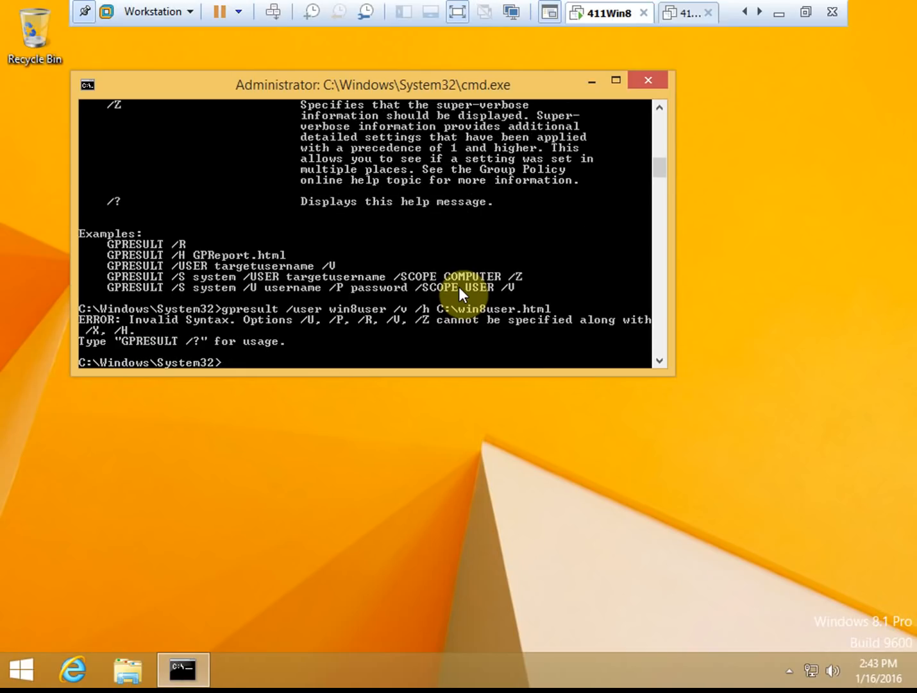
- Remove the /v option from the failed command and rerun it
key(Up)
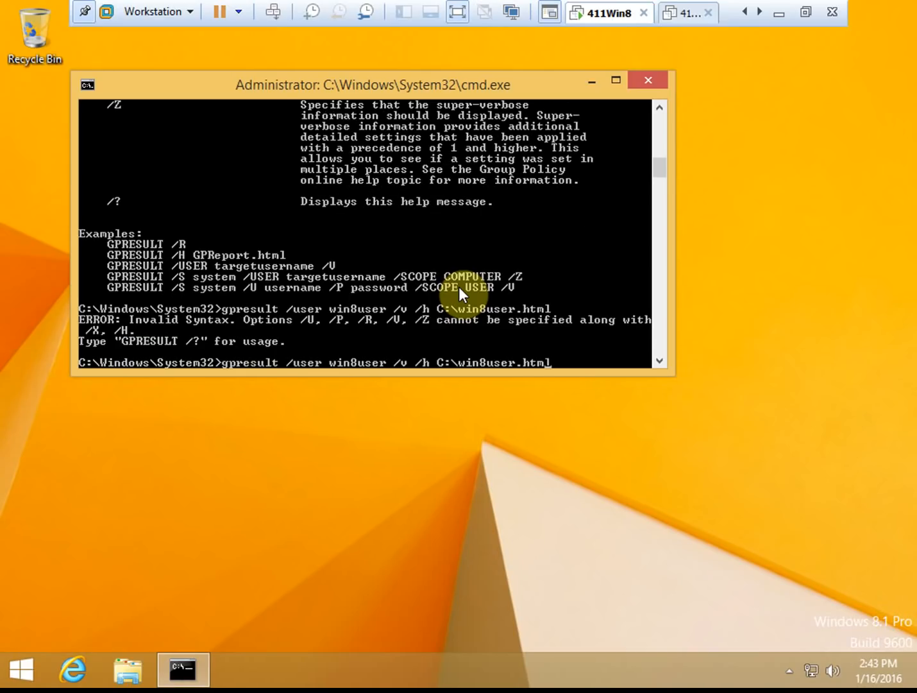
key(Left)
key(Left)
key(Left)
key(Left)
key(Left)
key(Left)
key(Left)
key(Left)
key(Left)
key(Left)
key(Left)
key(Left)
key(Left)
key(Left)
key(Left)
key(Left)
key(Left)
key(Left)
key(Left)
key(BackSpace)
key(BackSpace)
key(BackSpace)
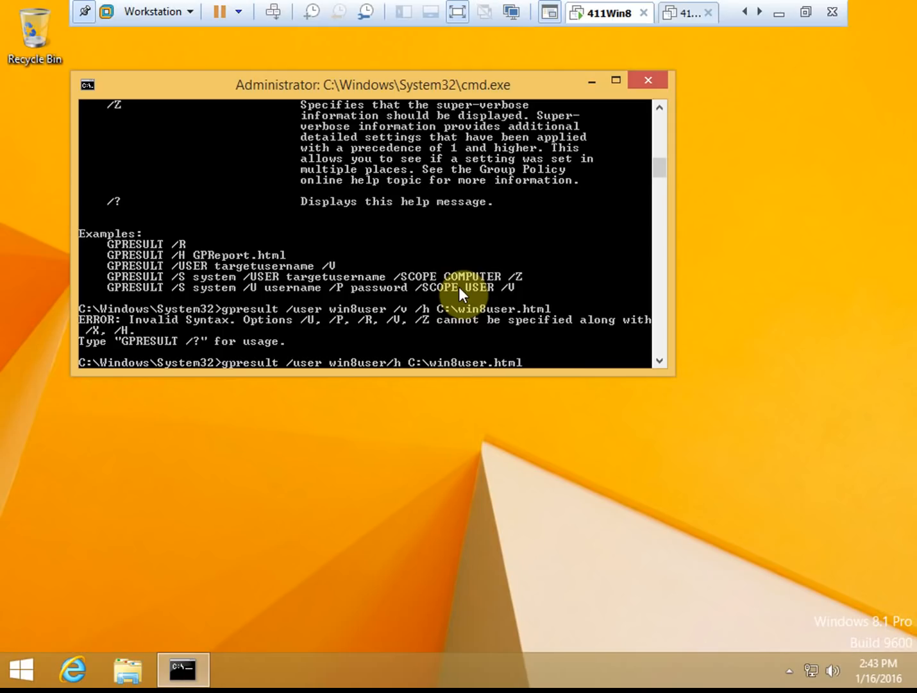
key(Return)
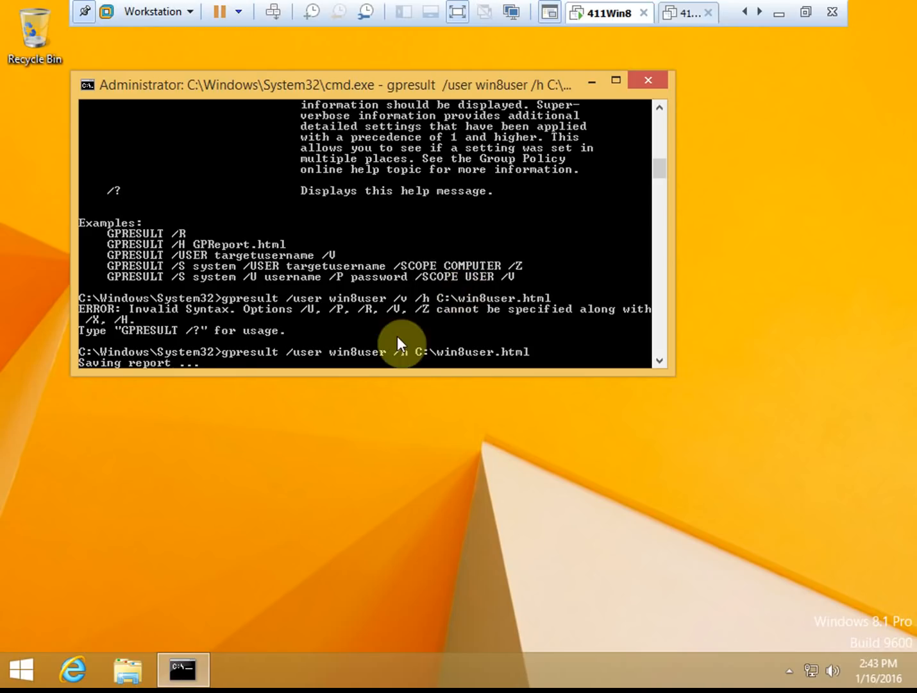
click(127, 670)
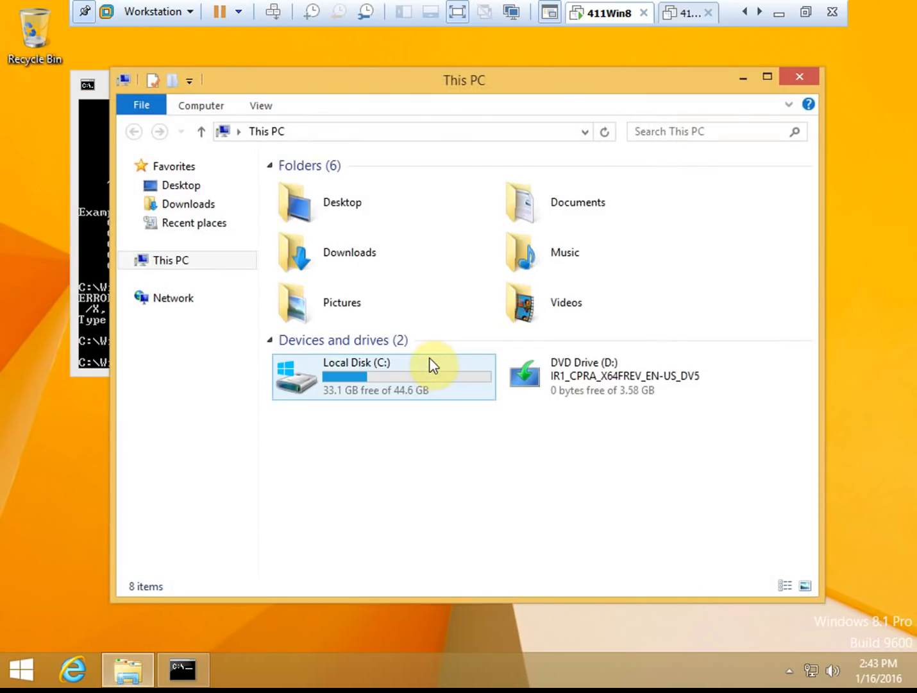
- Open gpresult.html from Local Disk (C:) in Internet Explorer and allow its blocked content
double_click(391, 377)
click(326, 283)
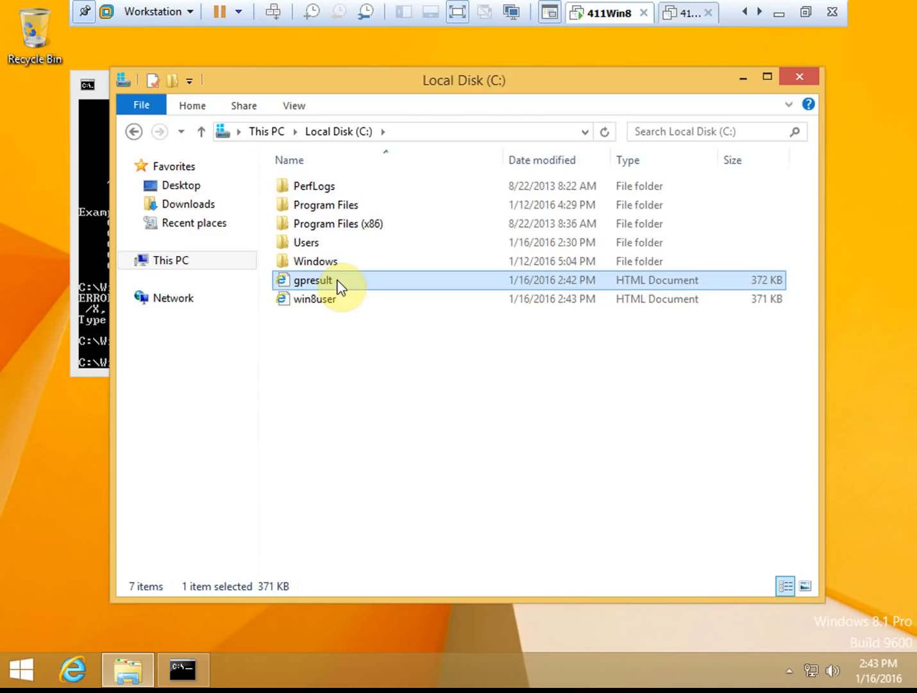
double_click(338, 285)
click(589, 541)
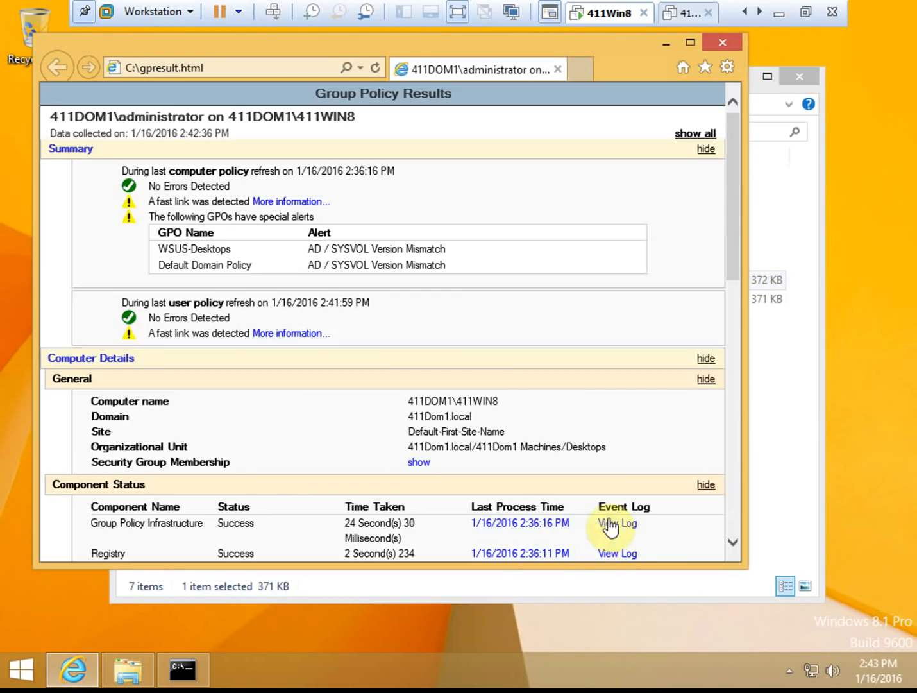
- Maximize the administrator report, expand Administrative Templates > Windows Update policies, scroll through, then close it
click(690, 43)
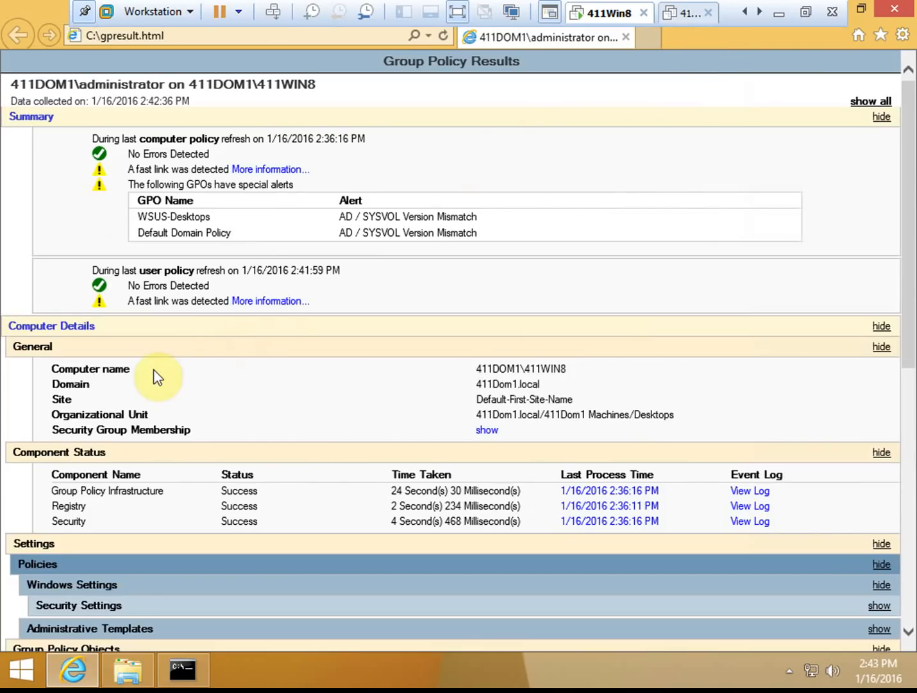
scroll(156, 362, down, 2)
scroll(158, 362, down, 2)
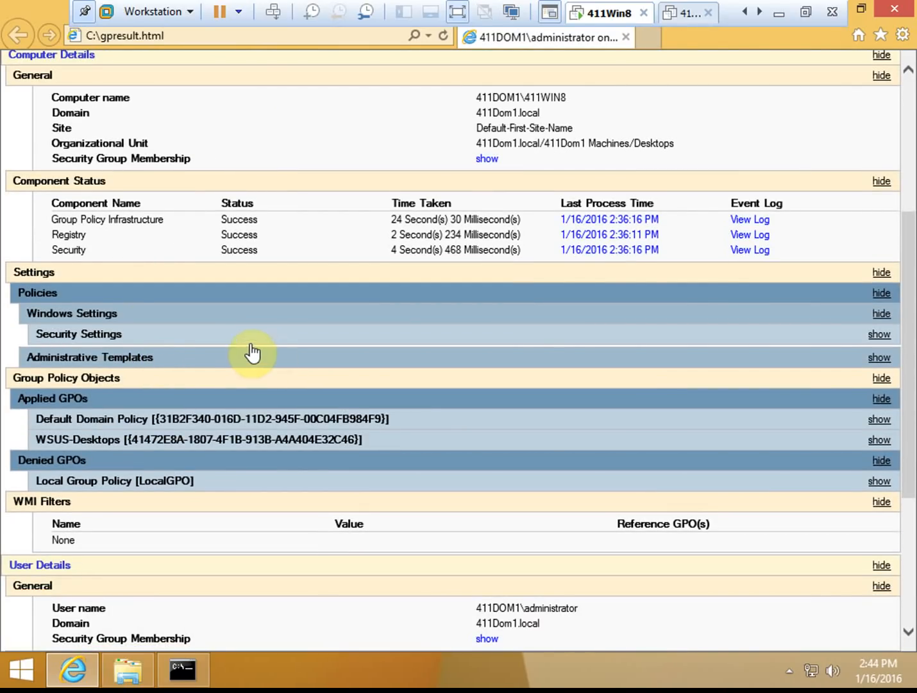
click(74, 333)
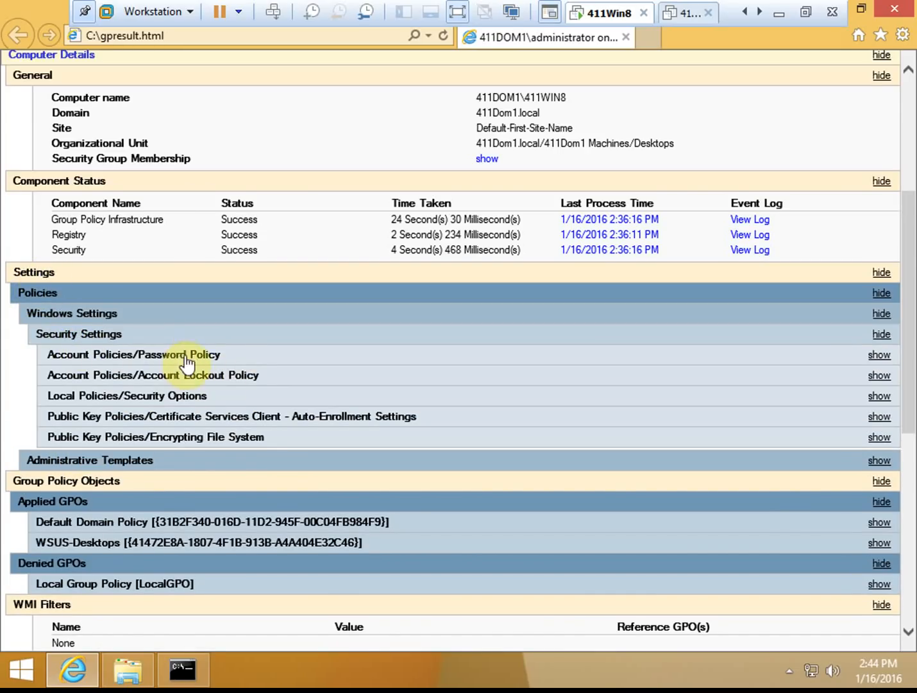
click(119, 335)
click(120, 359)
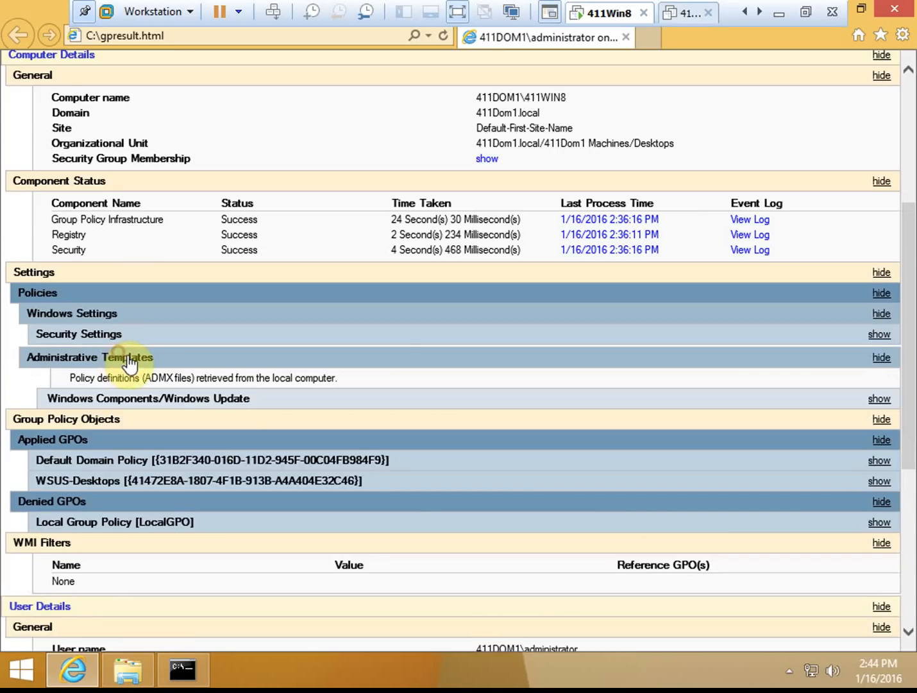
click(240, 404)
scroll(263, 409, down, 3)
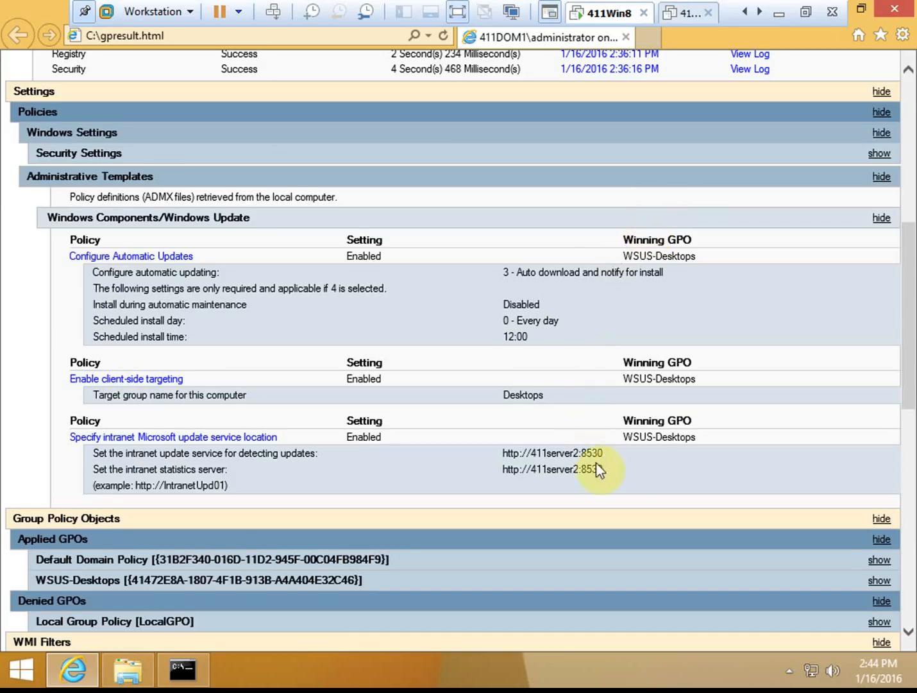
scroll(459, 438, down, 9)
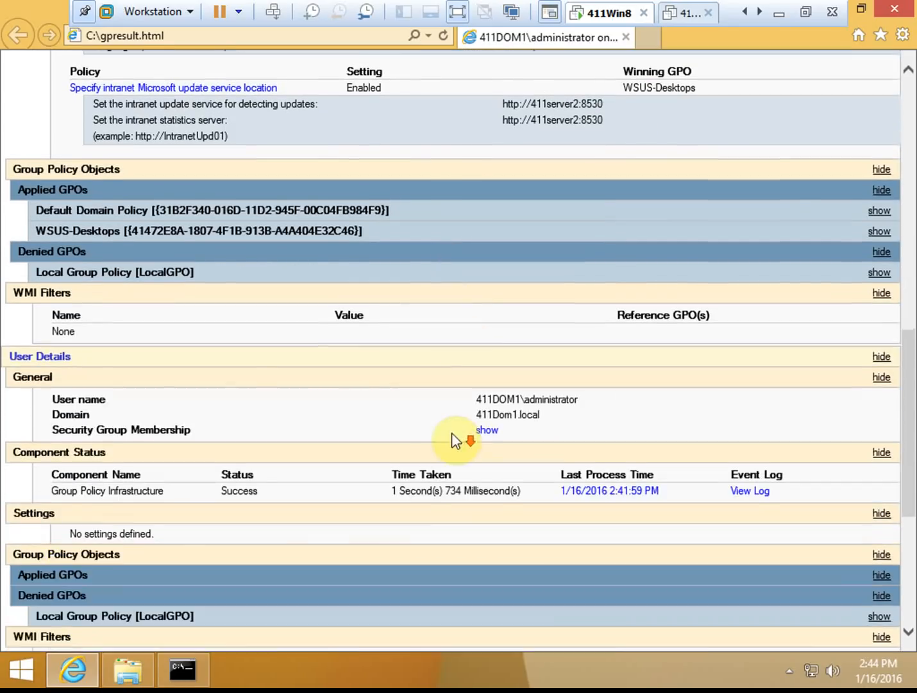
scroll(449, 436, down, 2)
click(625, 37)
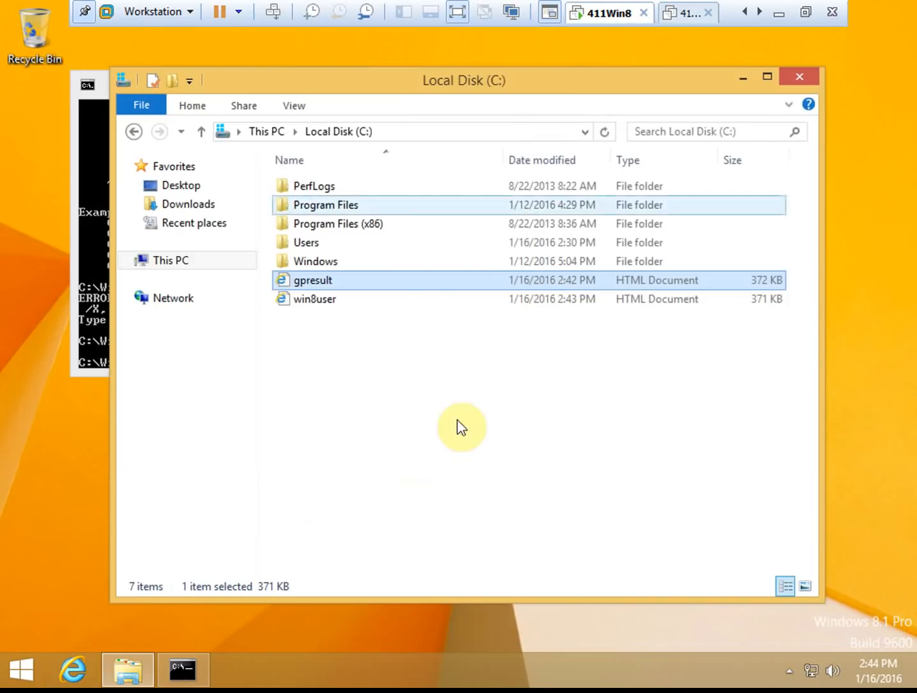
- Open win8user.html from C: and scroll down to its Windows Update policies
double_click(327, 300)
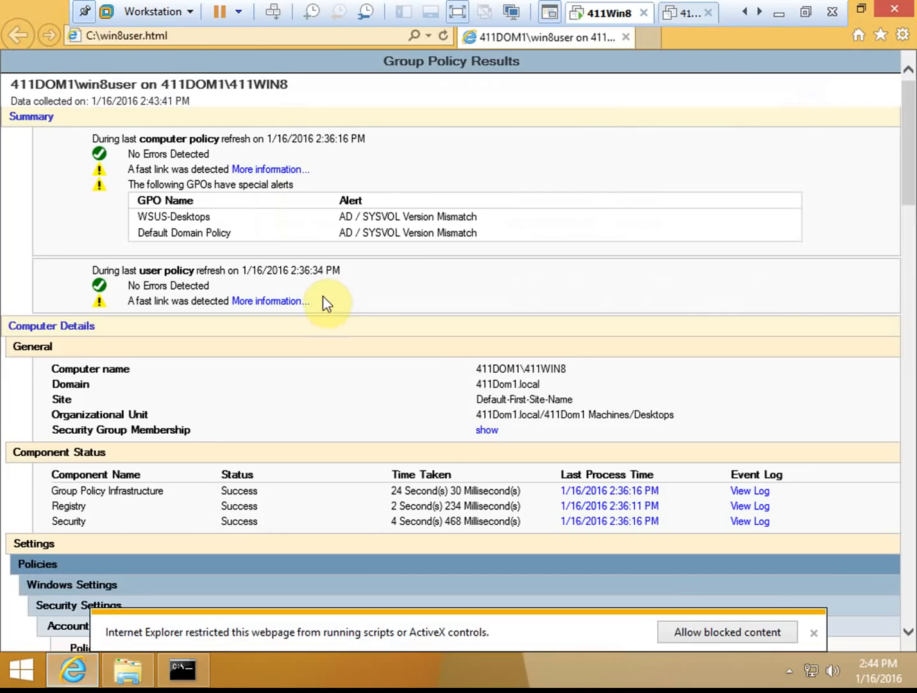
scroll(324, 354, down, 5)
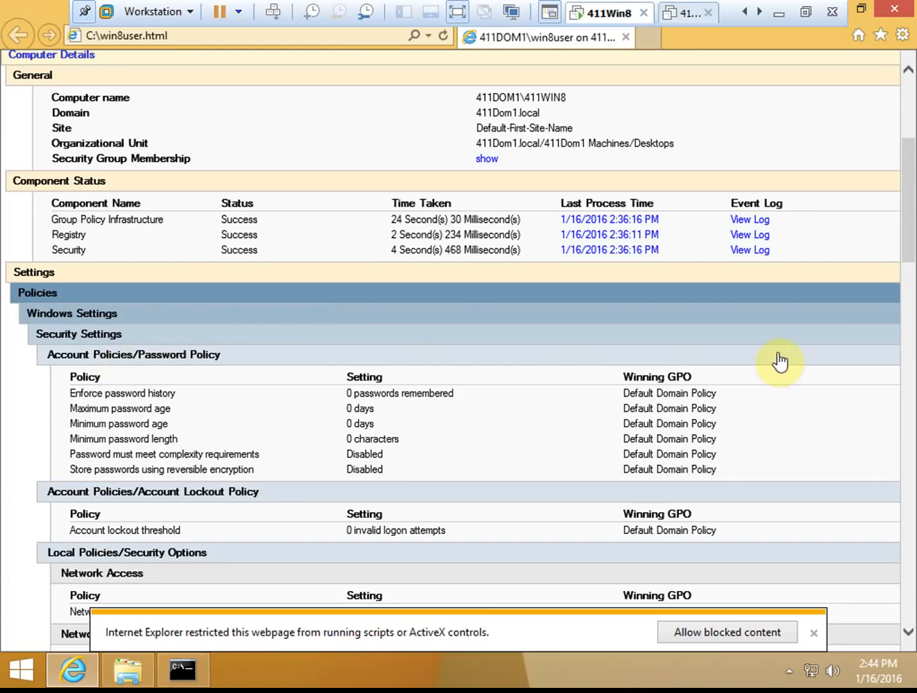
scroll(794, 361, down, 3)
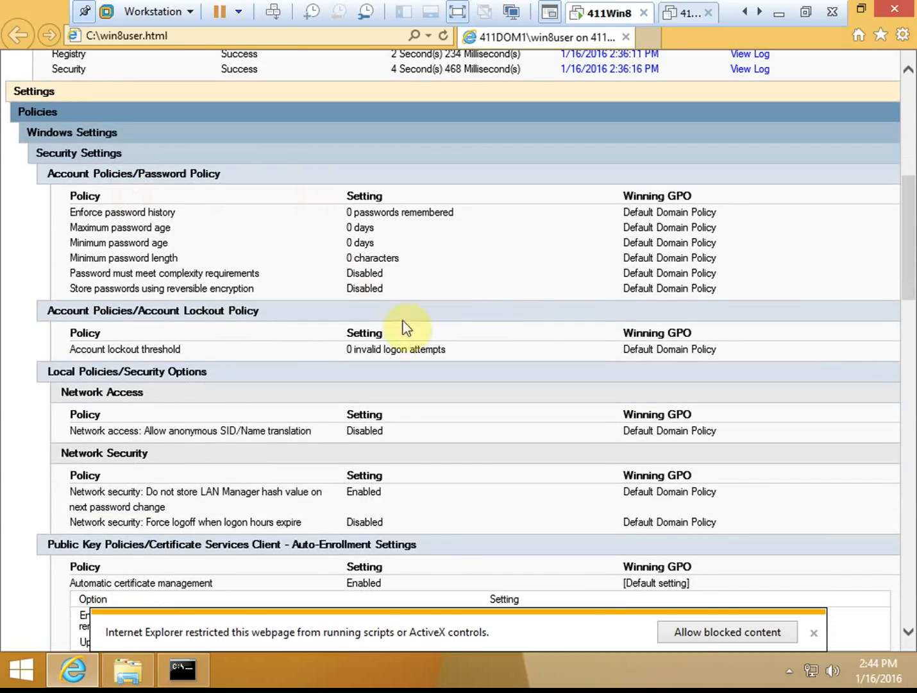
scroll(419, 271, down, 9)
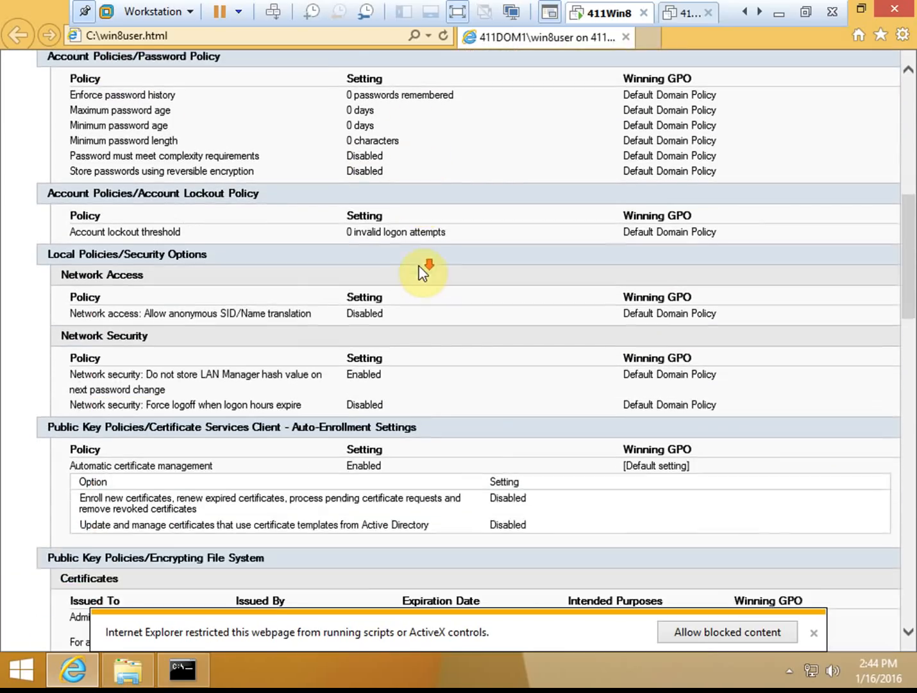
scroll(419, 260, down, 6)
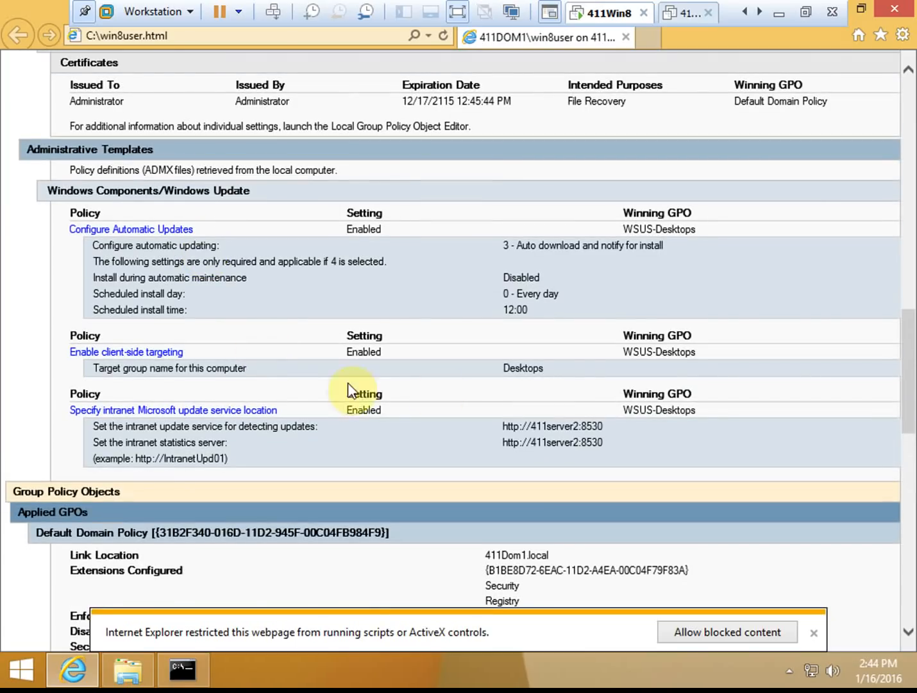
scroll(352, 390, up, 4)
drag(606, 426, 501, 427)
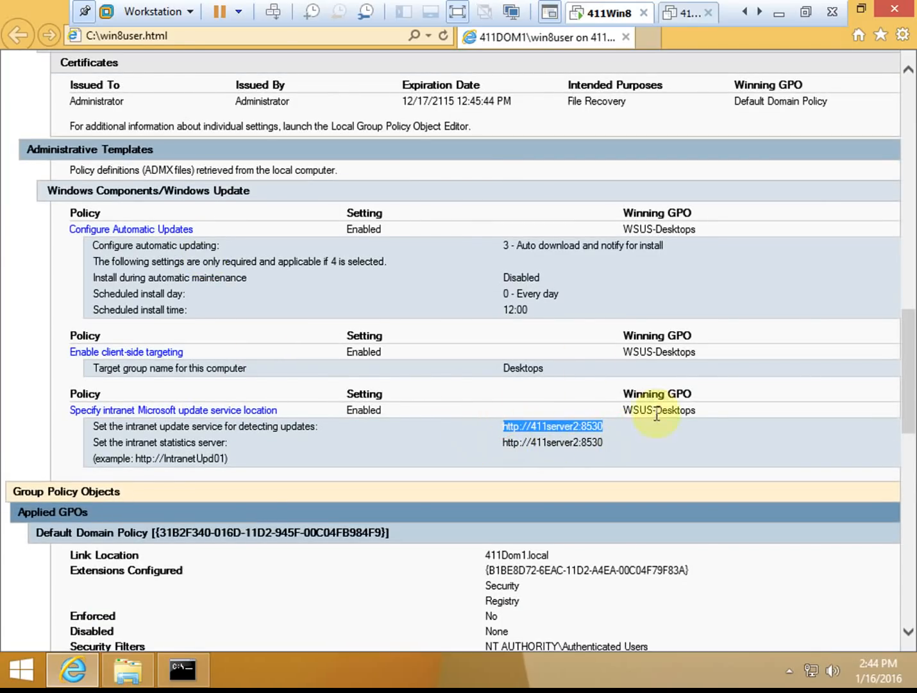
click(607, 427)
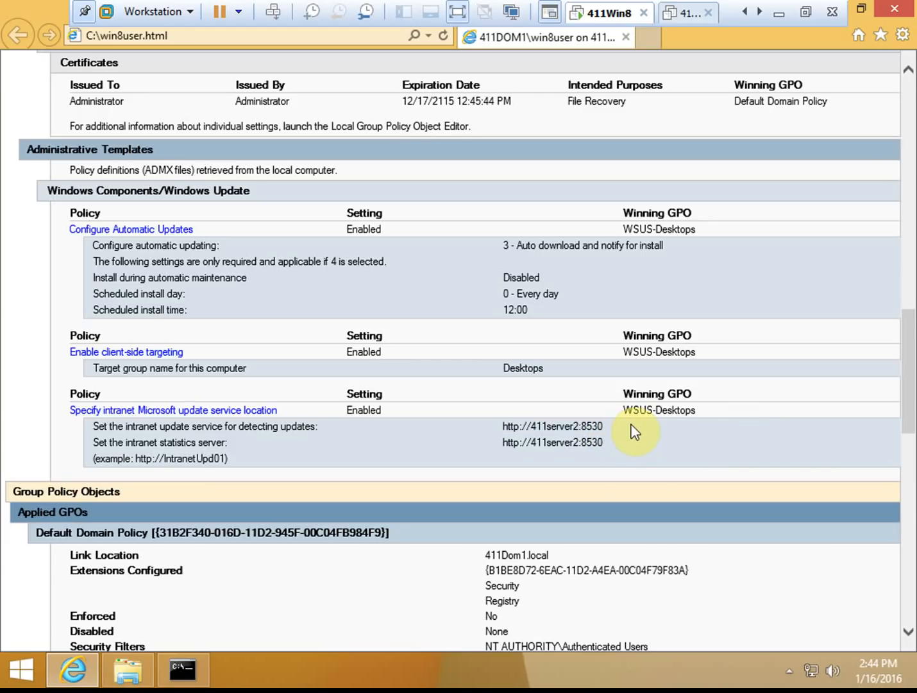
scroll(624, 426, up, 3)
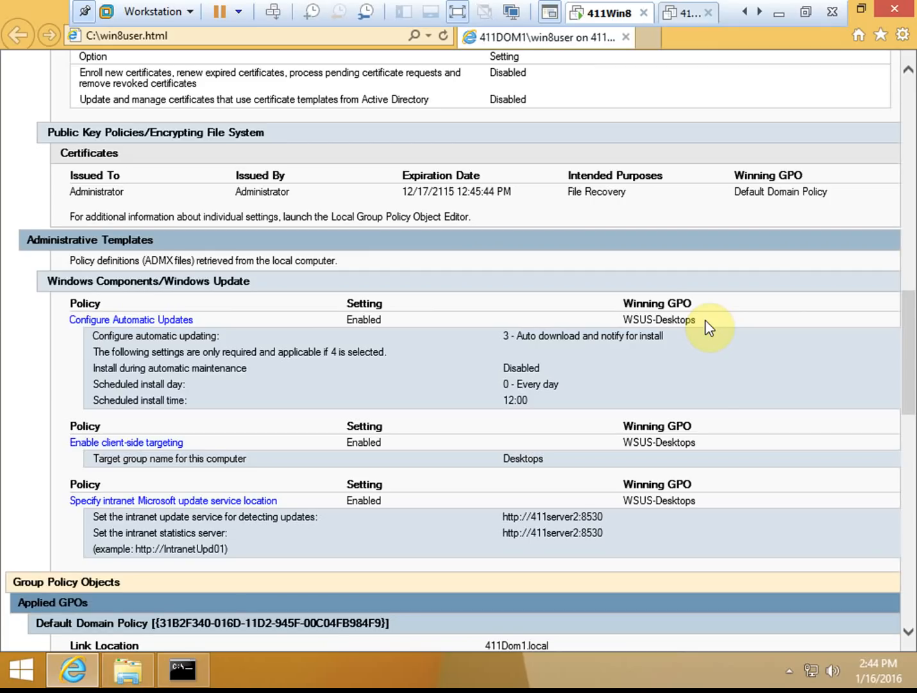
drag(701, 320, 620, 320)
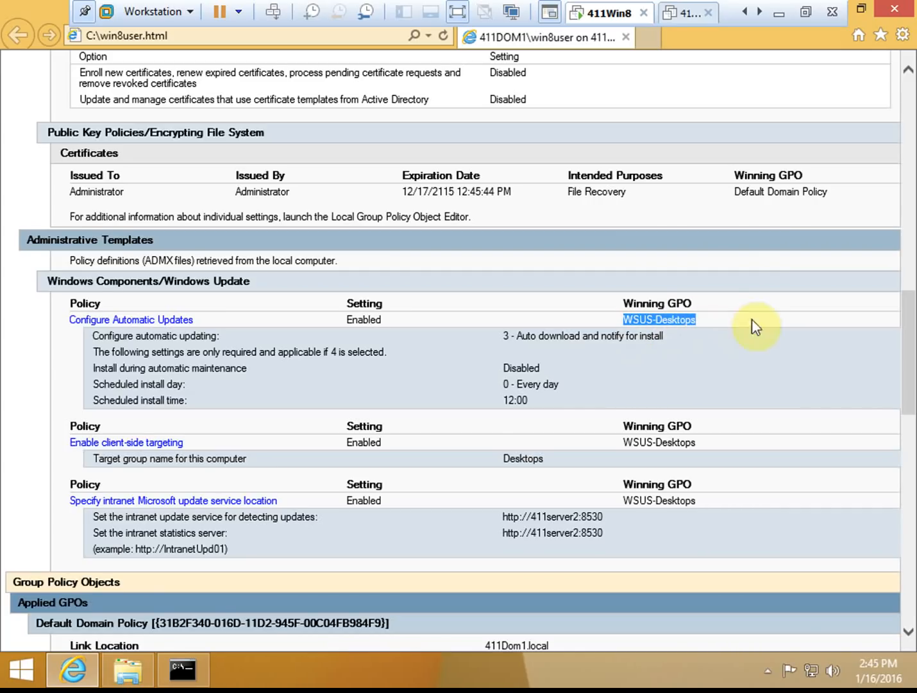
click(718, 311)
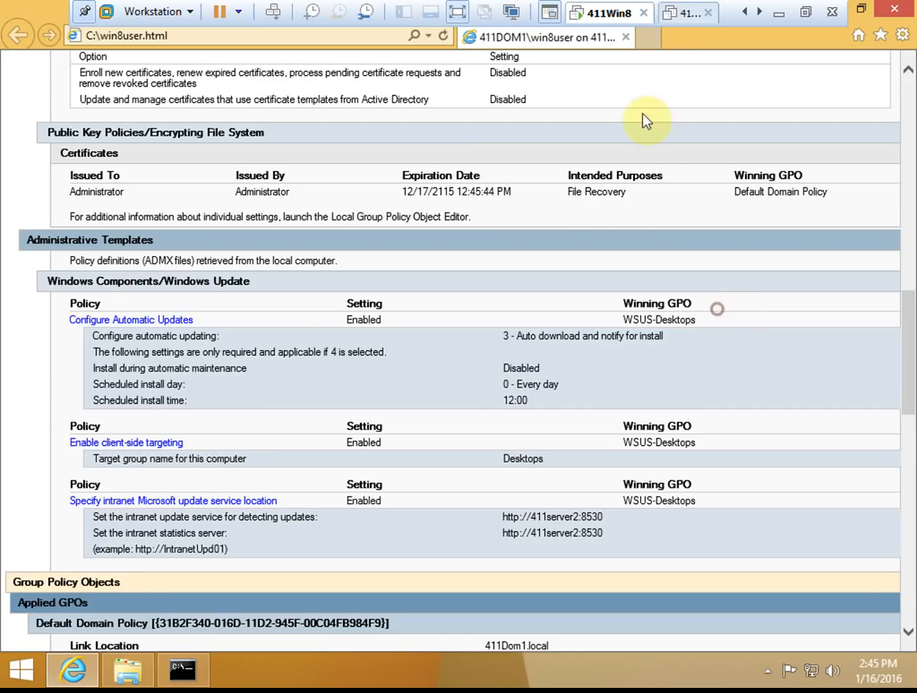
- Close the win8user report, the File Explorer window and the Command Prompt window
click(626, 37)
click(797, 74)
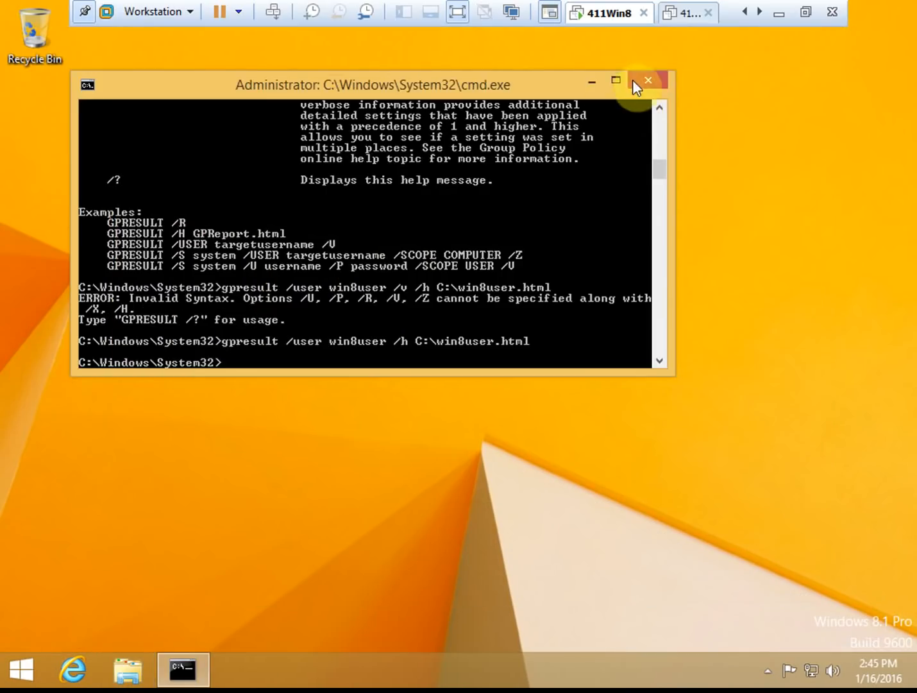
click(651, 73)
click(398, 271)
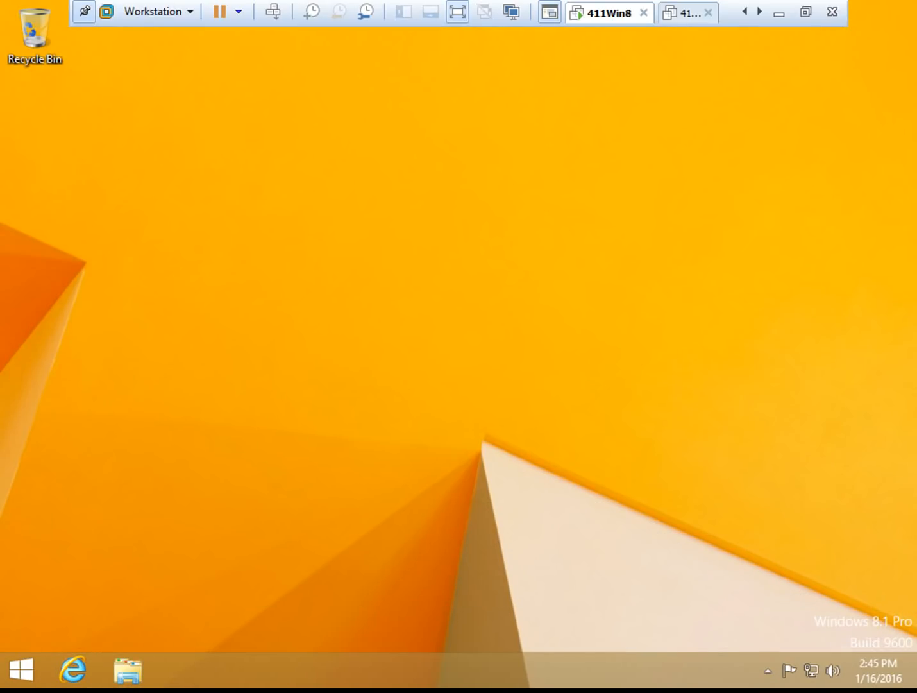
click(198, 273)
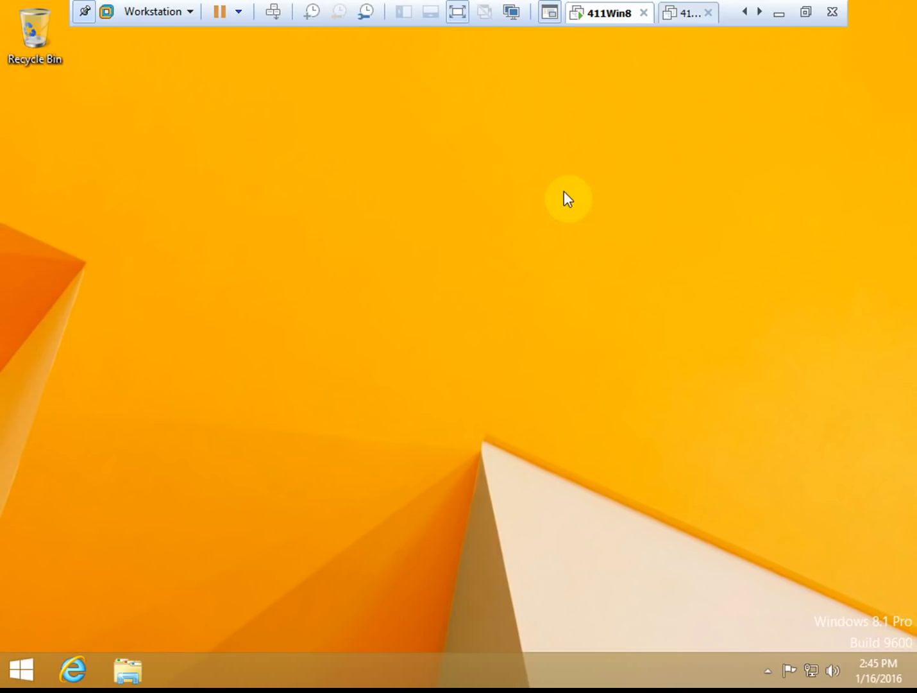